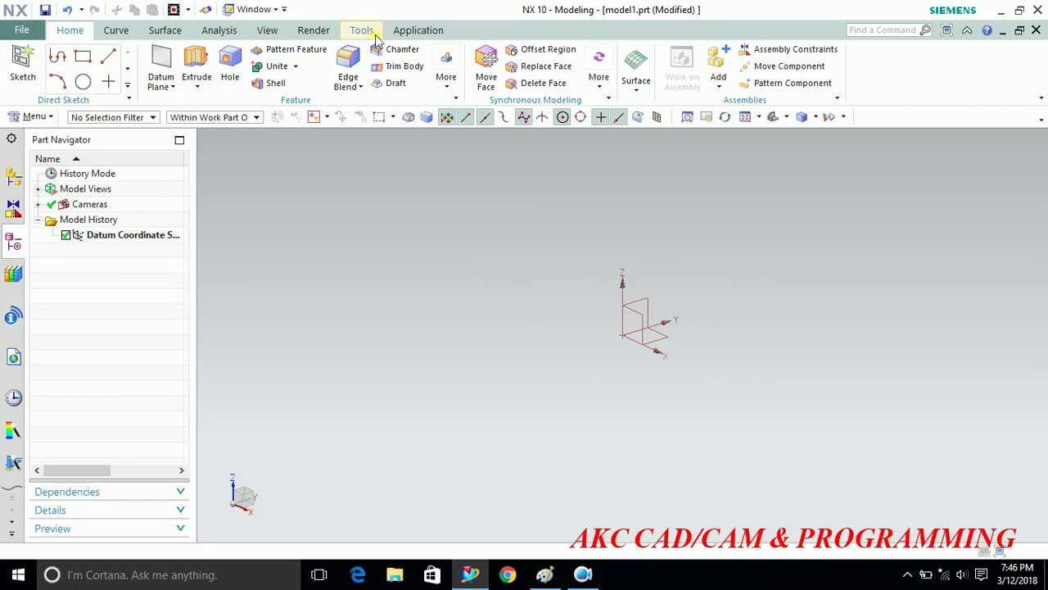
Start a Revolve feature with a new profile sketch on the datum plane.
click(193, 87)
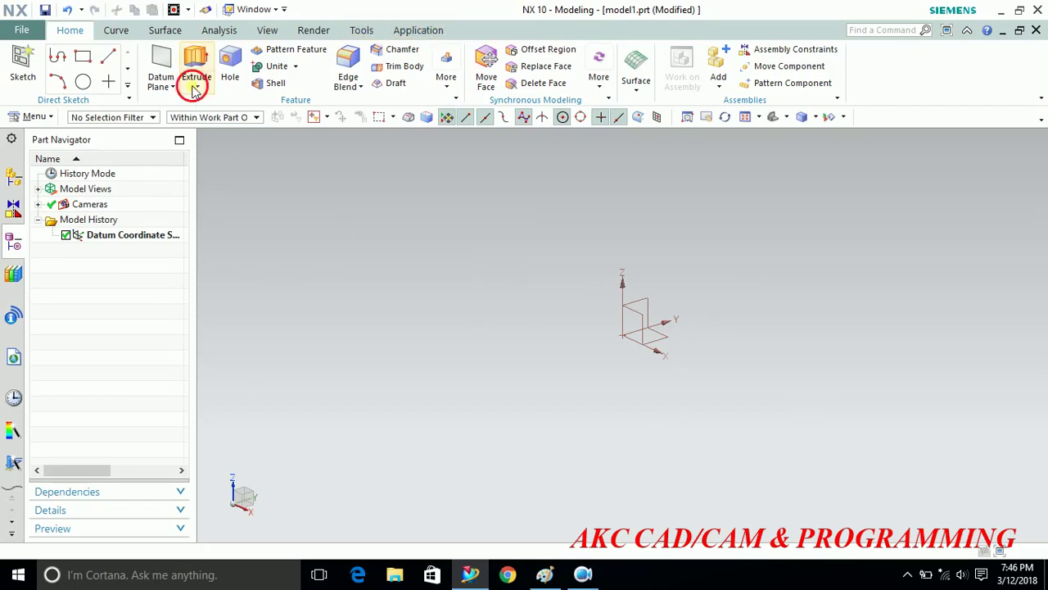
click(220, 122)
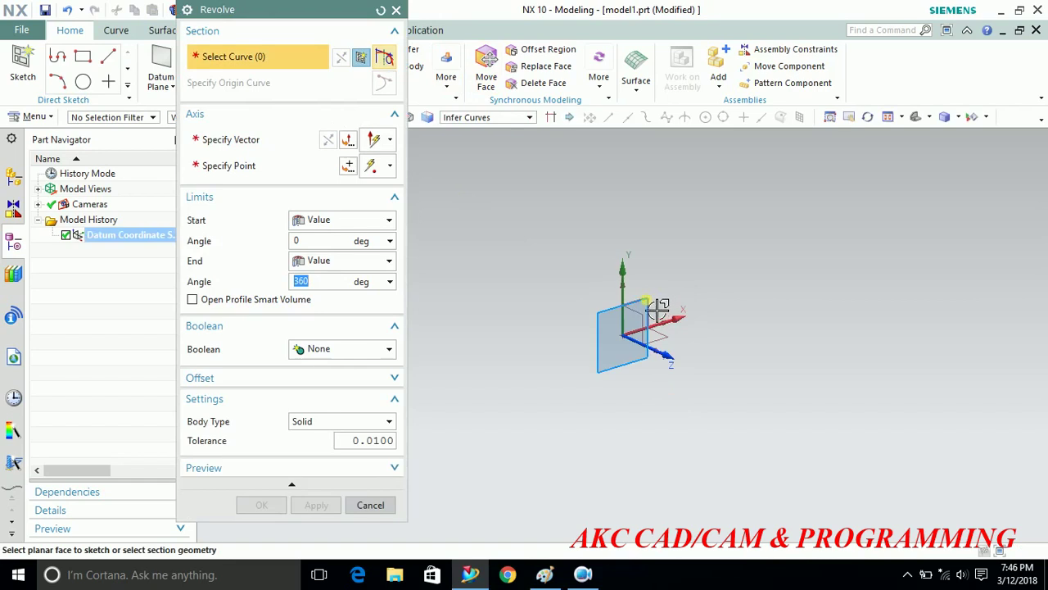
click(657, 309)
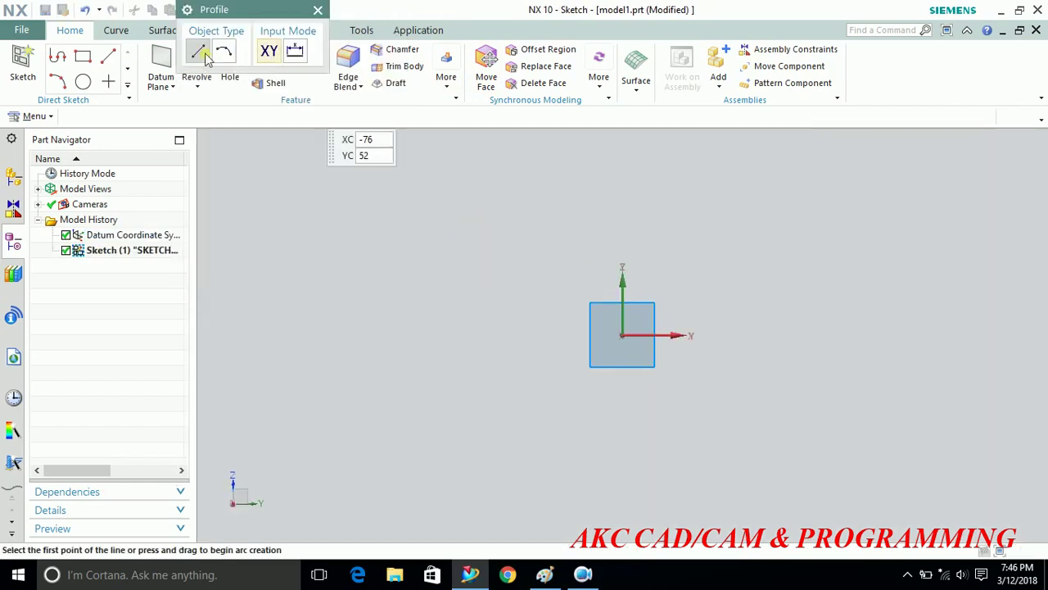
Draw a 100 mm diameter circle centred on the origin and finish the sketch.
click(316, 10)
click(328, 64)
click(624, 335)
text(100)
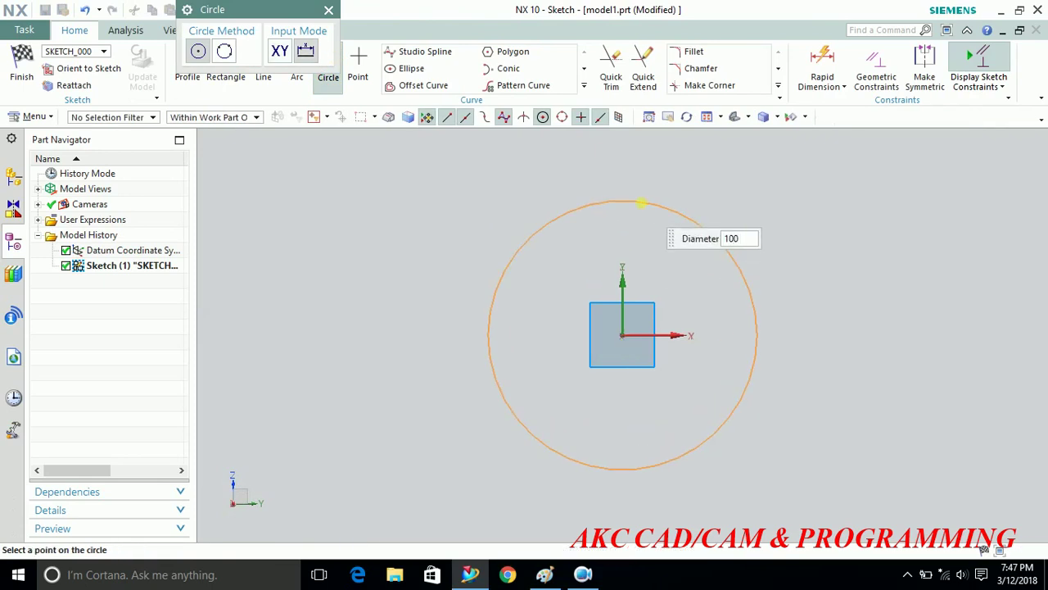
key(Return)
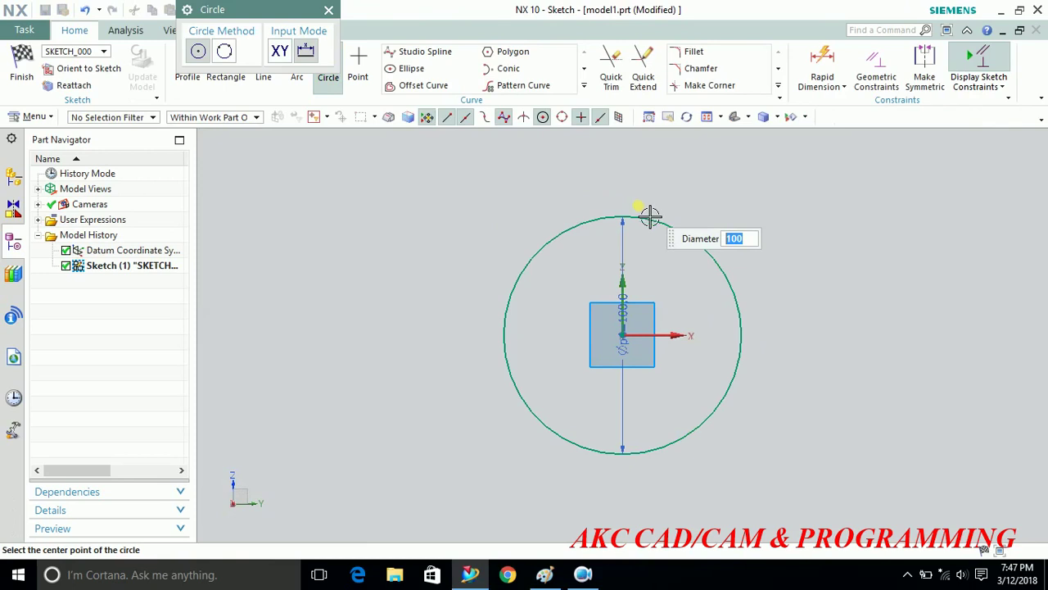
click(328, 9)
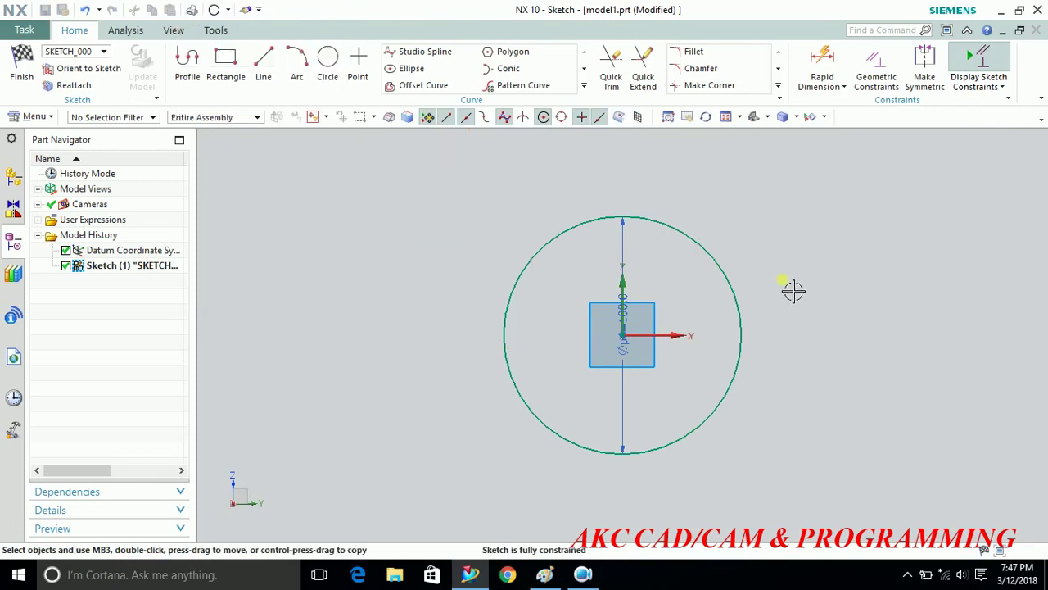
click(22, 69)
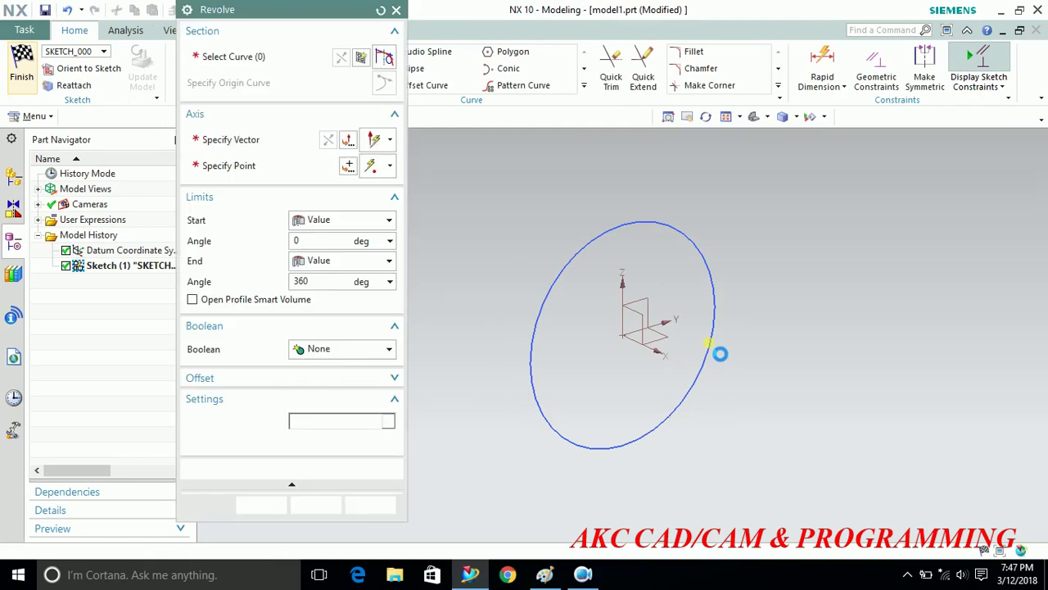
Reopen the circle sketch and draw a vertical line through its centre, past both edges.
click(361, 55)
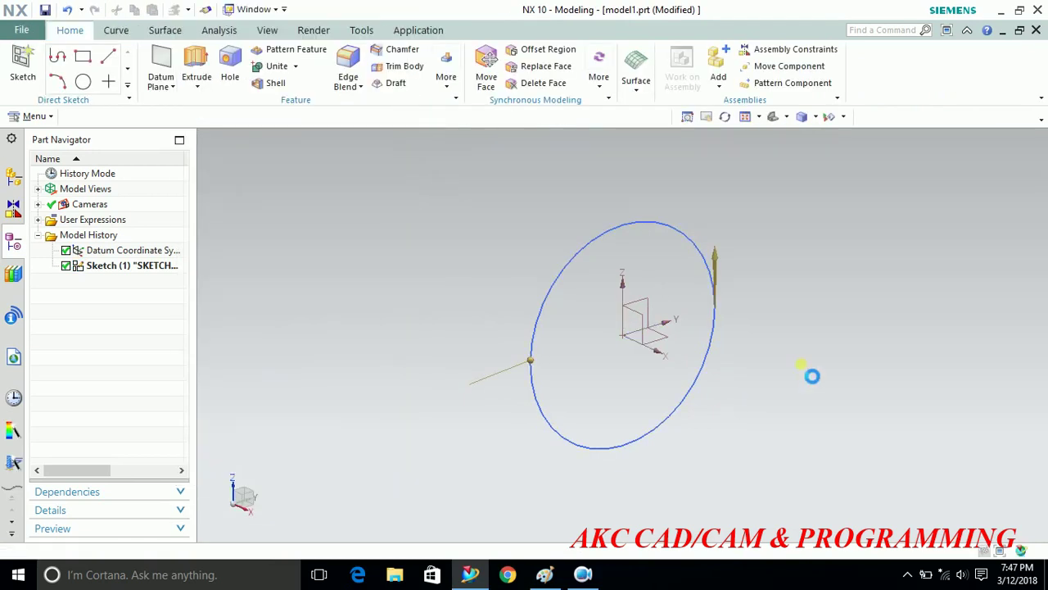
click(187, 67)
scroll(651, 418, down, 2)
click(631, 208)
click(647, 540)
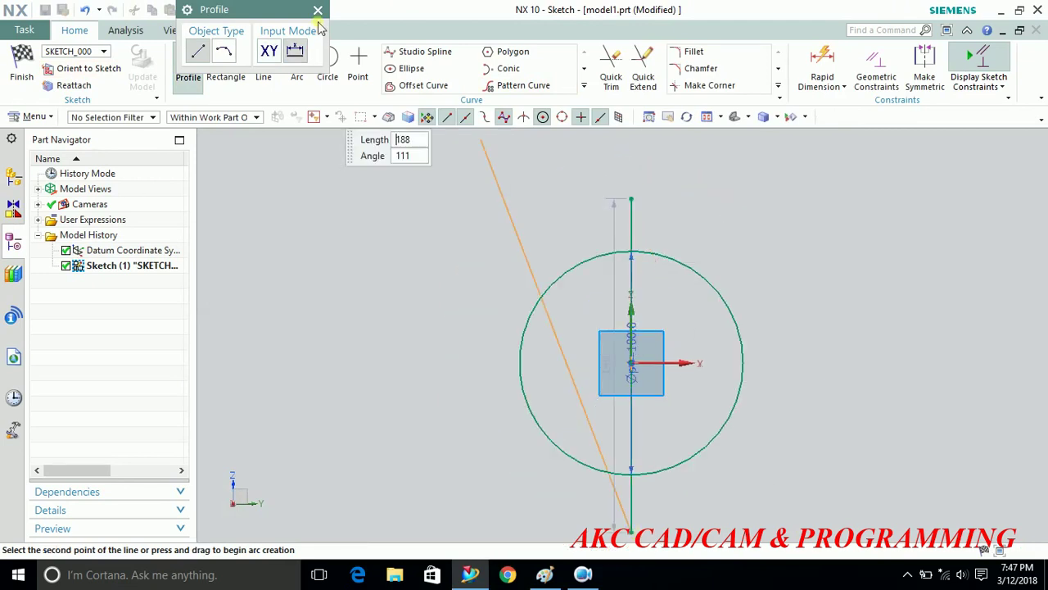
click(317, 9)
Trim away the circle's right half and the line overhangs, leaving a closed semicircle.
click(614, 61)
drag(714, 222, 737, 445)
drag(683, 213, 620, 225)
drag(672, 506, 573, 507)
click(371, 160)
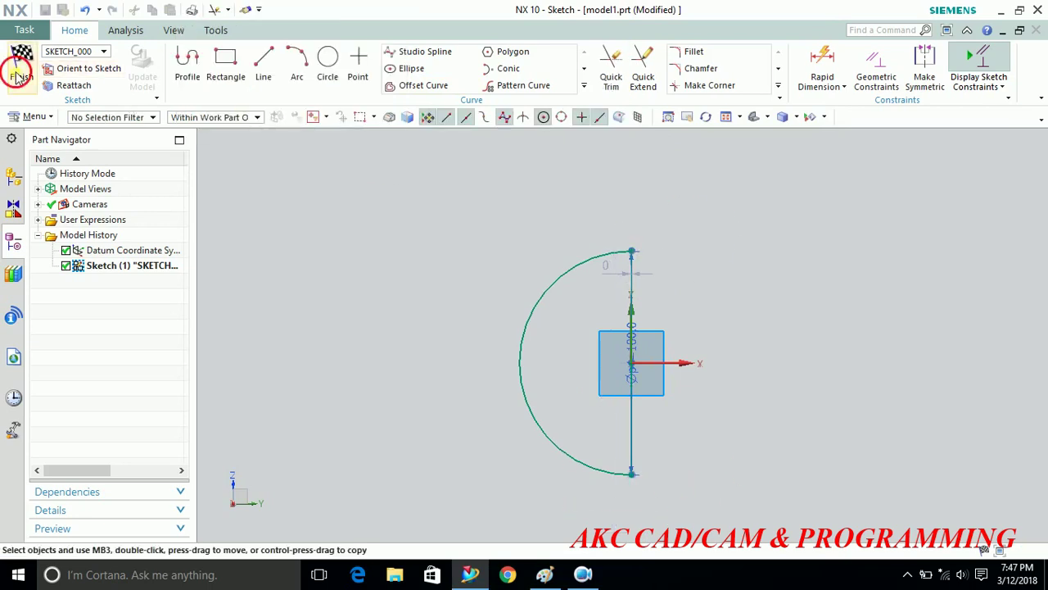
click(22, 64)
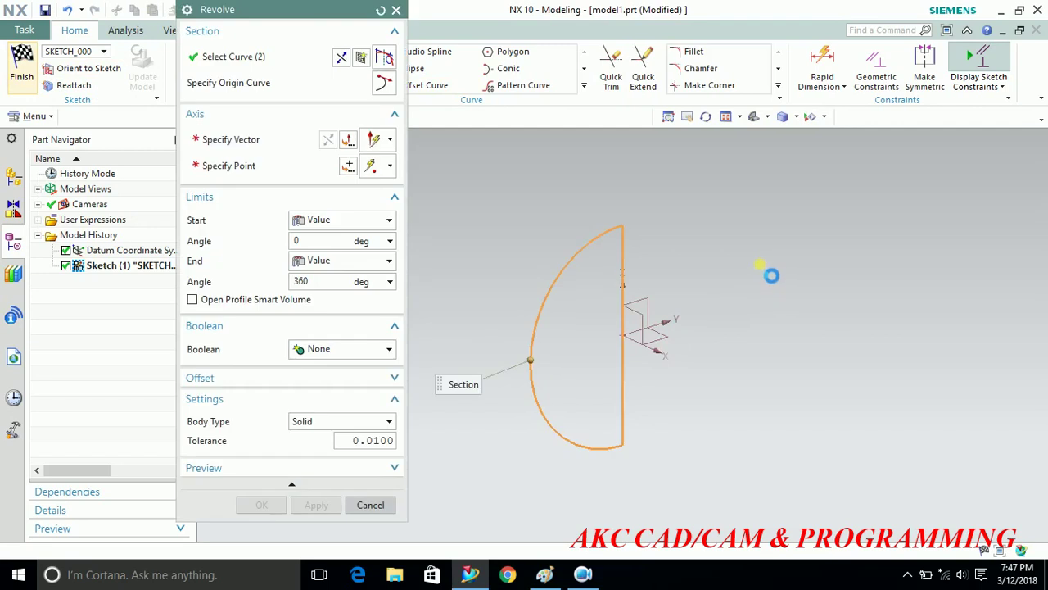
Revolve the semicircle 0–360° about its vertical sketch line into a solid sphere.
click(242, 140)
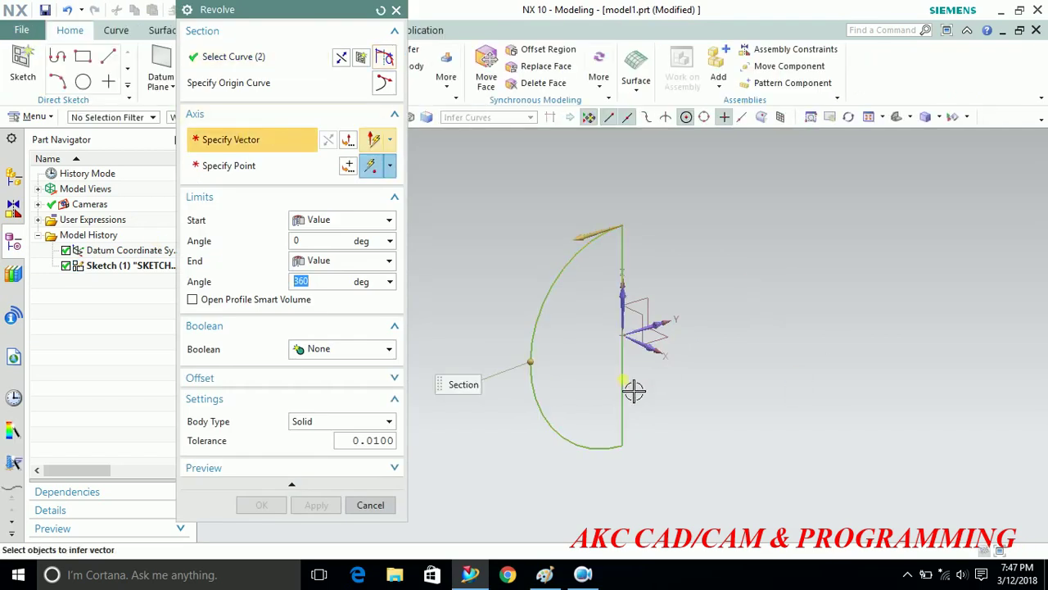
click(623, 390)
click(254, 512)
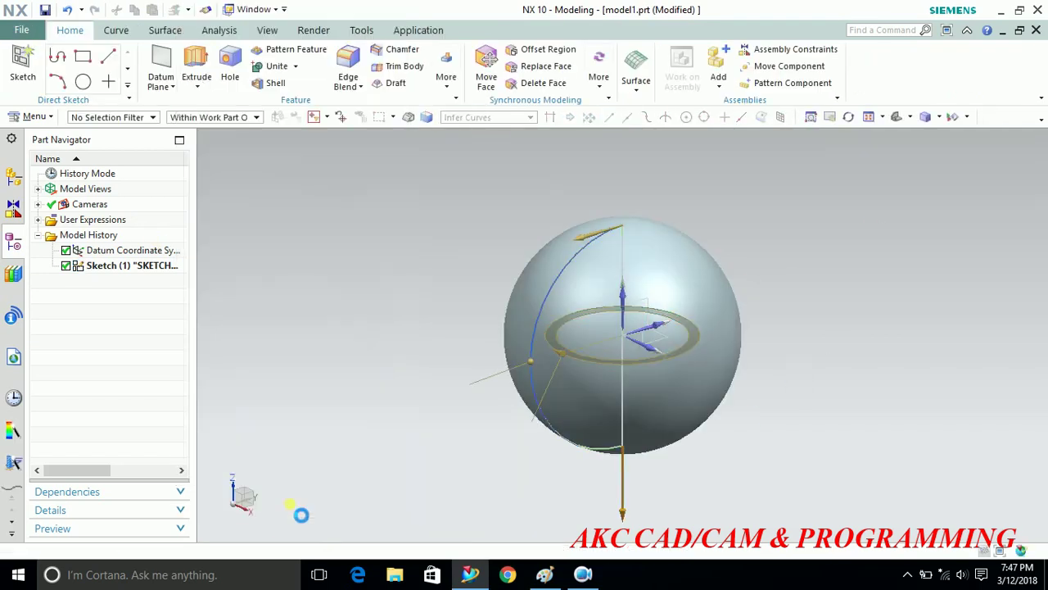
scroll(791, 312, up, 2)
scroll(794, 317, down, 2)
scroll(778, 311, up, 2)
scroll(808, 290, down, 2)
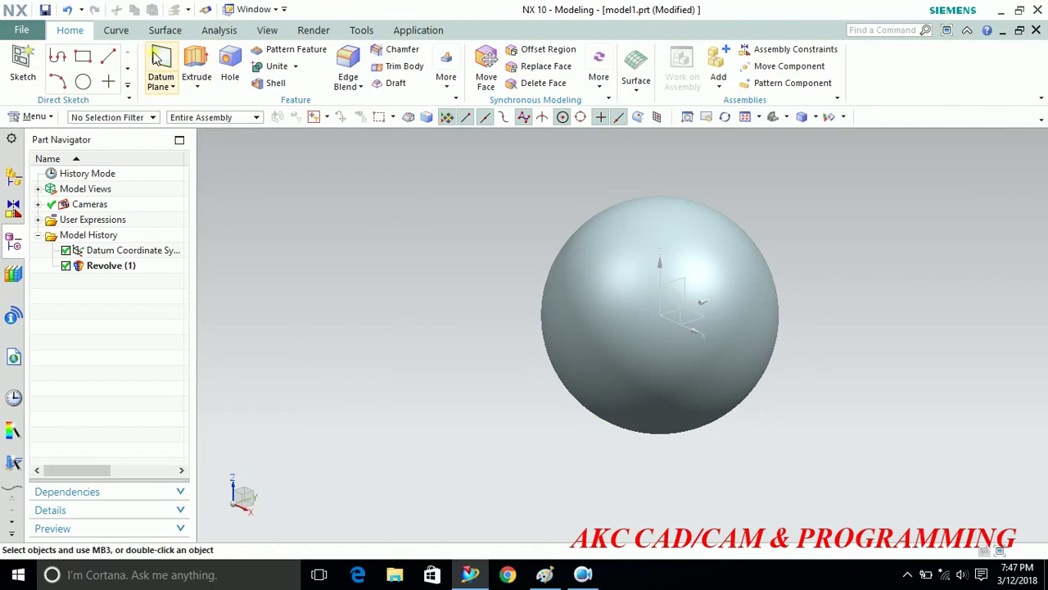
Create a datum plane offset 80 mm from the YZ datum plane.
click(690, 292)
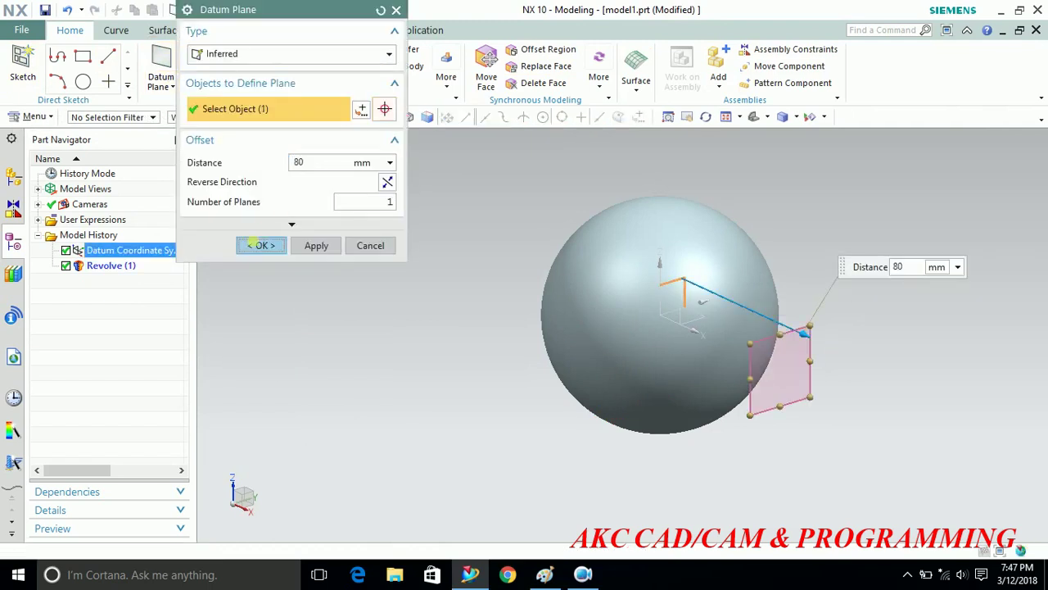
click(256, 245)
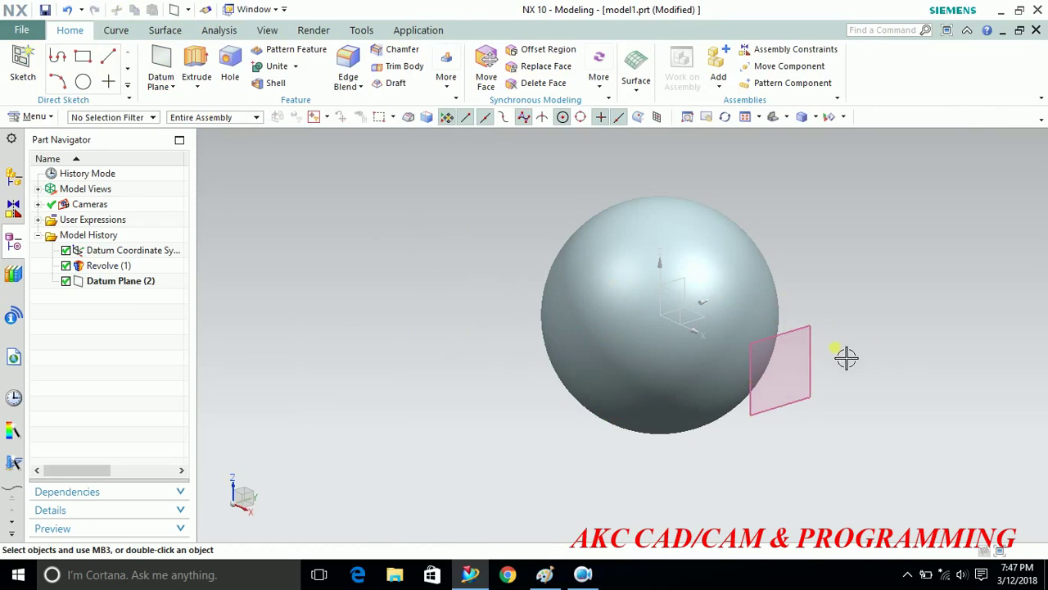
scroll(819, 360, up, 3)
scroll(770, 369, down, 4)
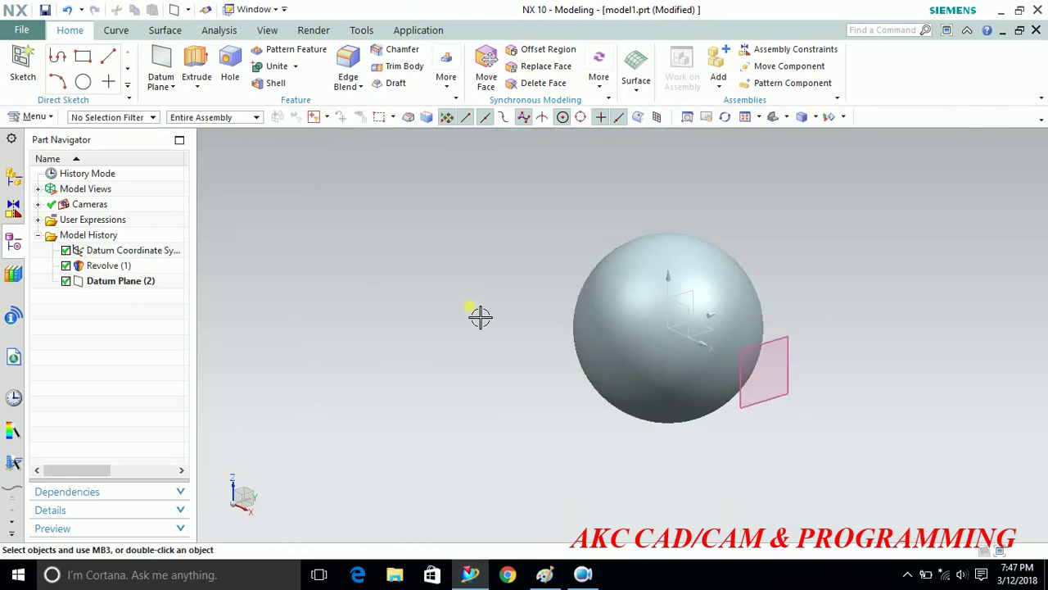
scroll(798, 344, up, 2)
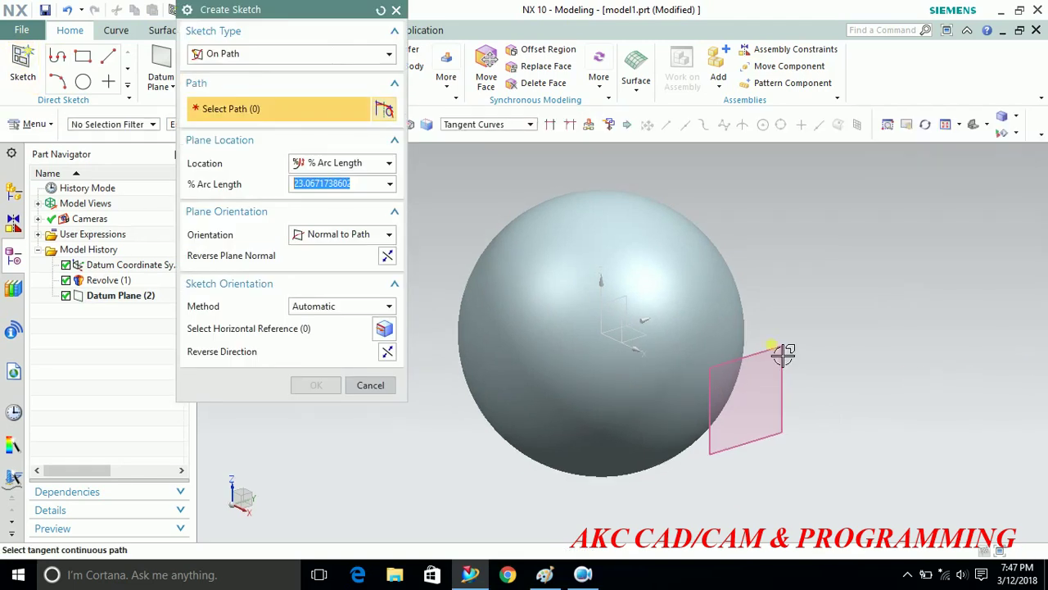
Create an On Plane sketch on the 80 mm offset Datum Plane (2).
click(277, 58)
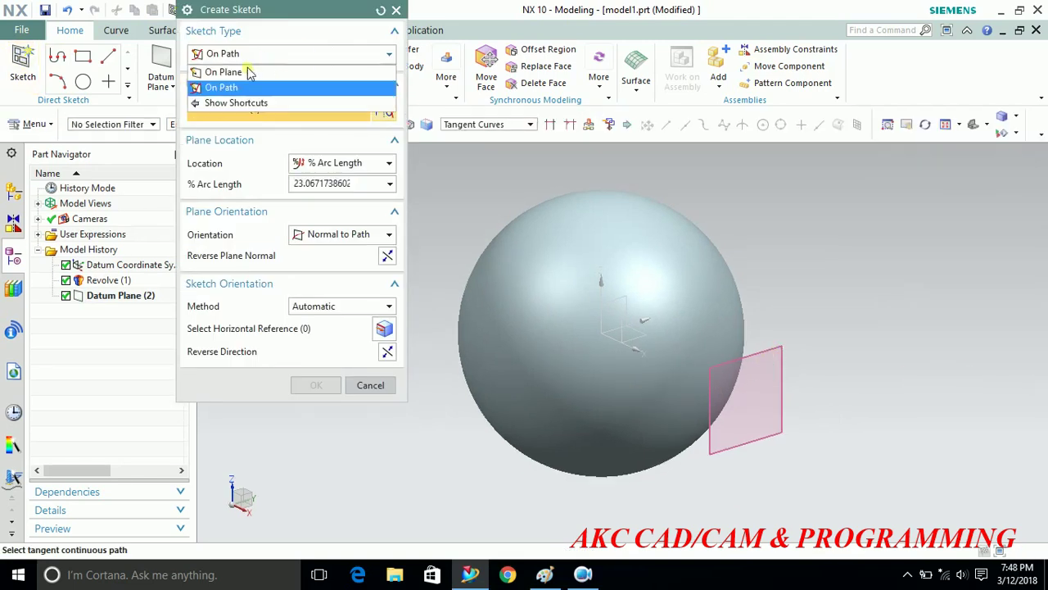
click(206, 72)
click(790, 356)
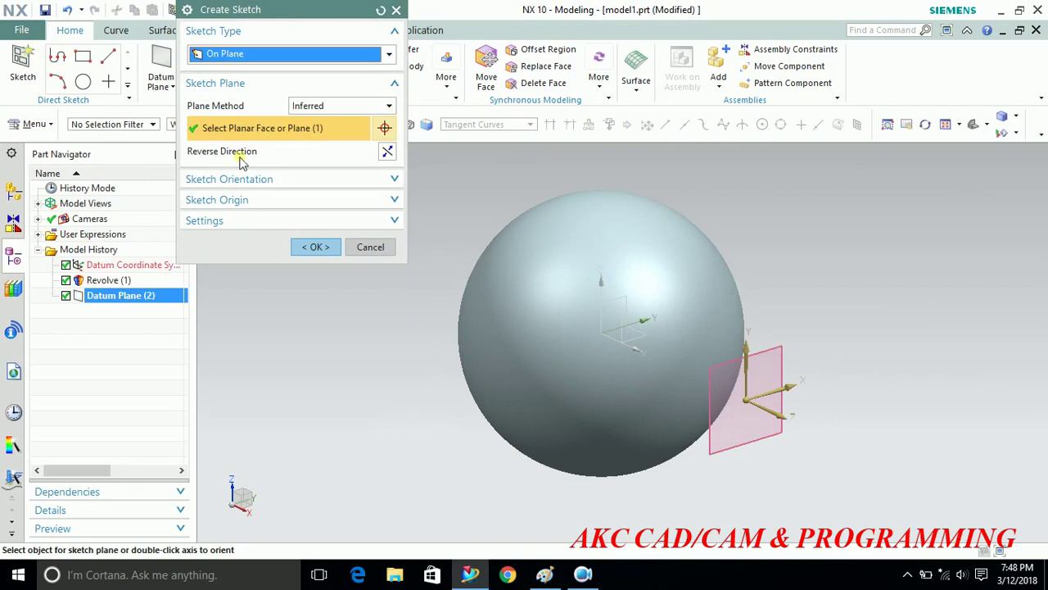
click(316, 246)
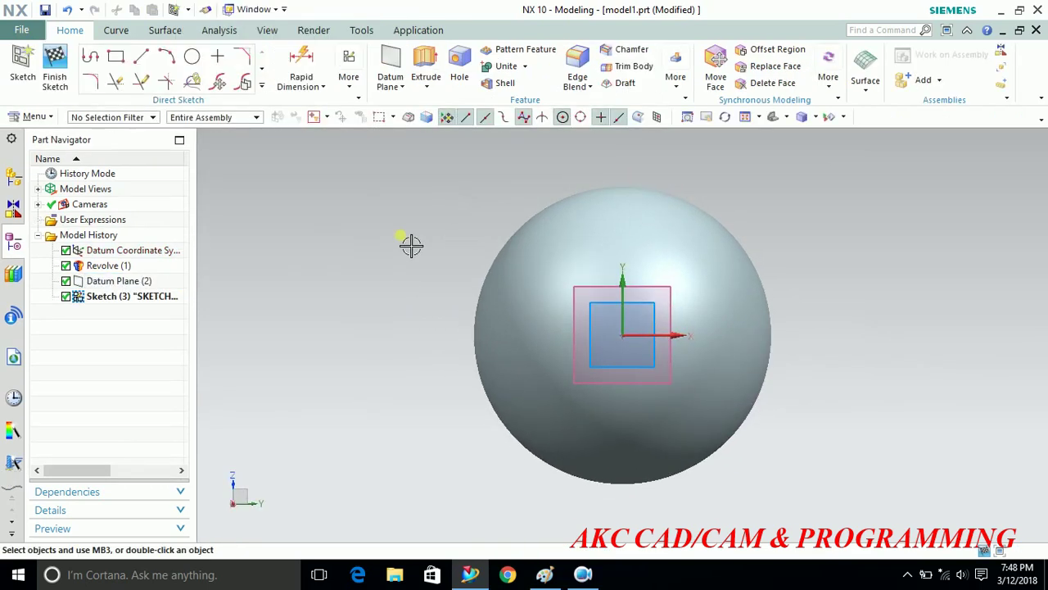
click(91, 58)
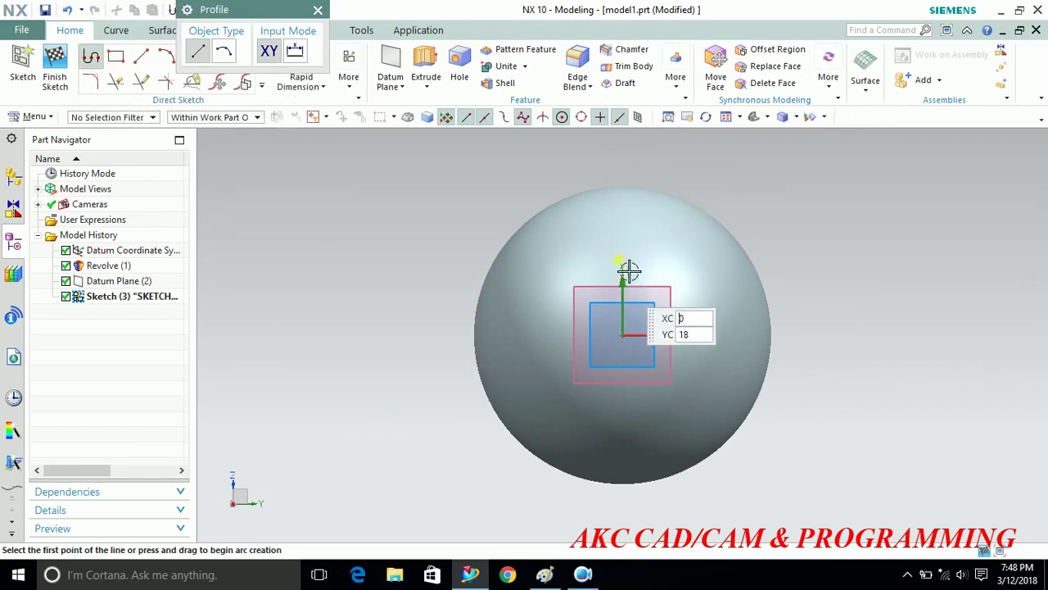
Draw vertical and horizontal lines crossing at the sphere's centre, both extending past its outline.
click(623, 153)
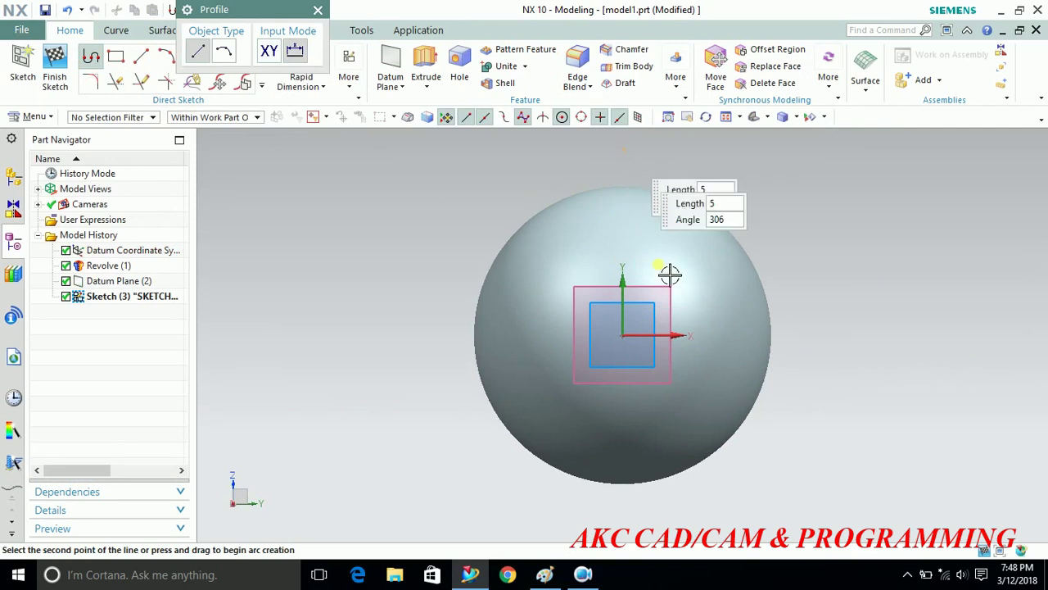
click(622, 528)
key(Escape)
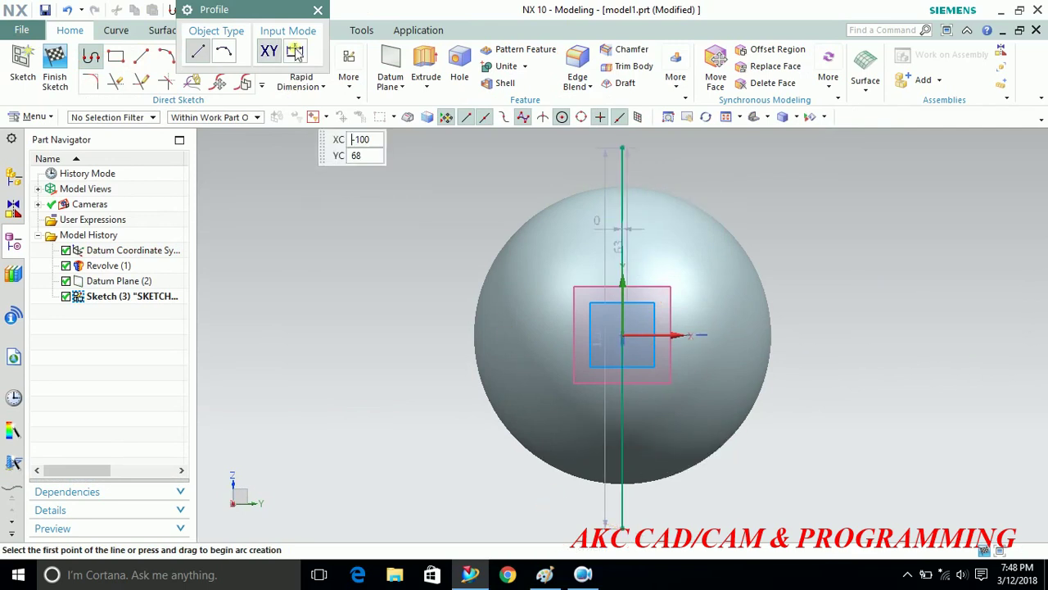
click(344, 337)
click(881, 338)
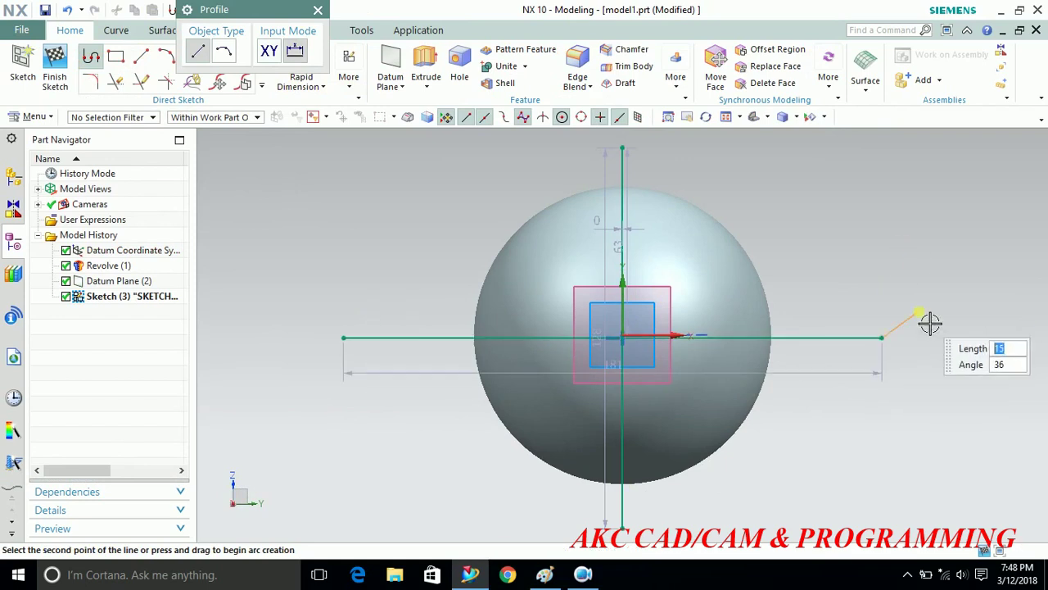
key(Escape)
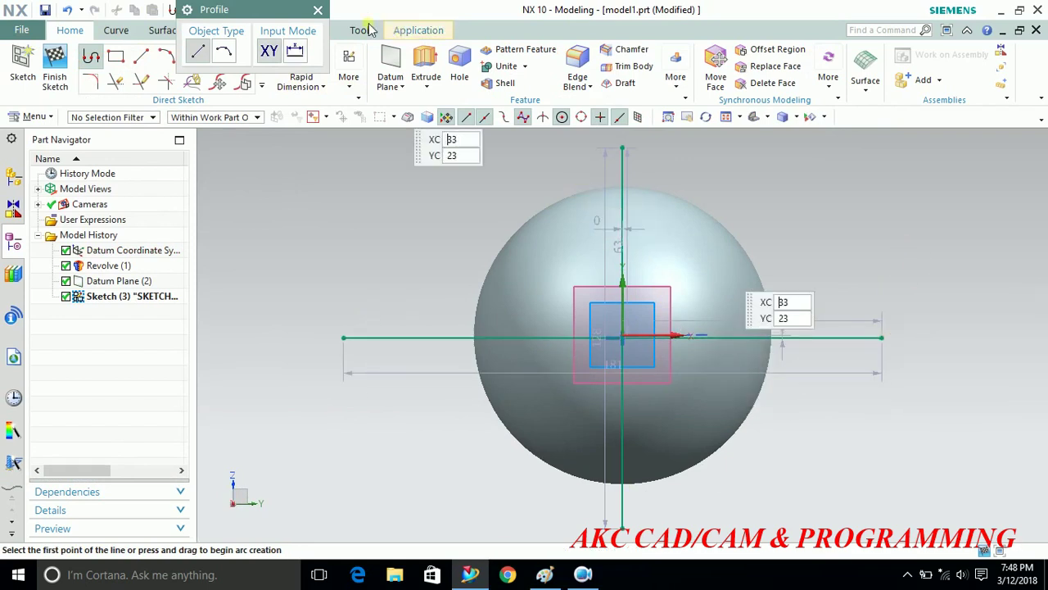
click(823, 338)
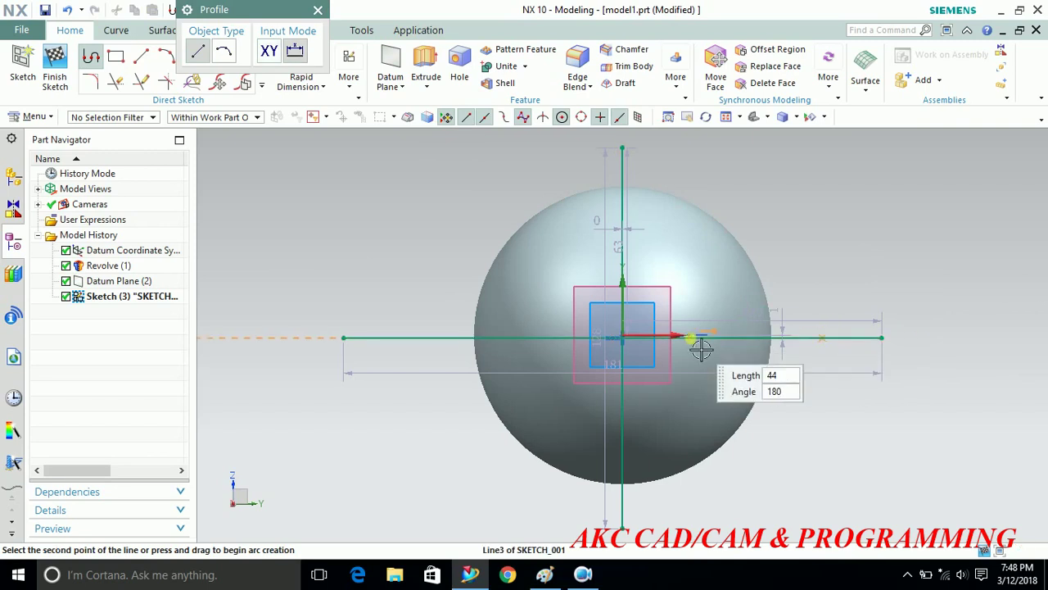
scroll(684, 345, up, 1)
scroll(681, 343, up, 2)
scroll(678, 344, up, 2)
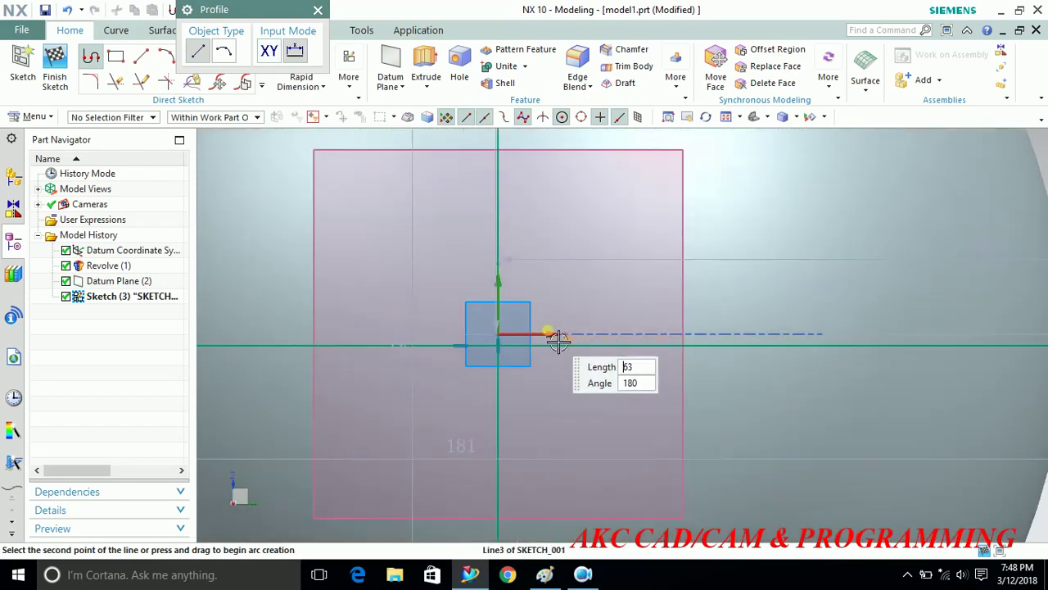
right_click(553, 343)
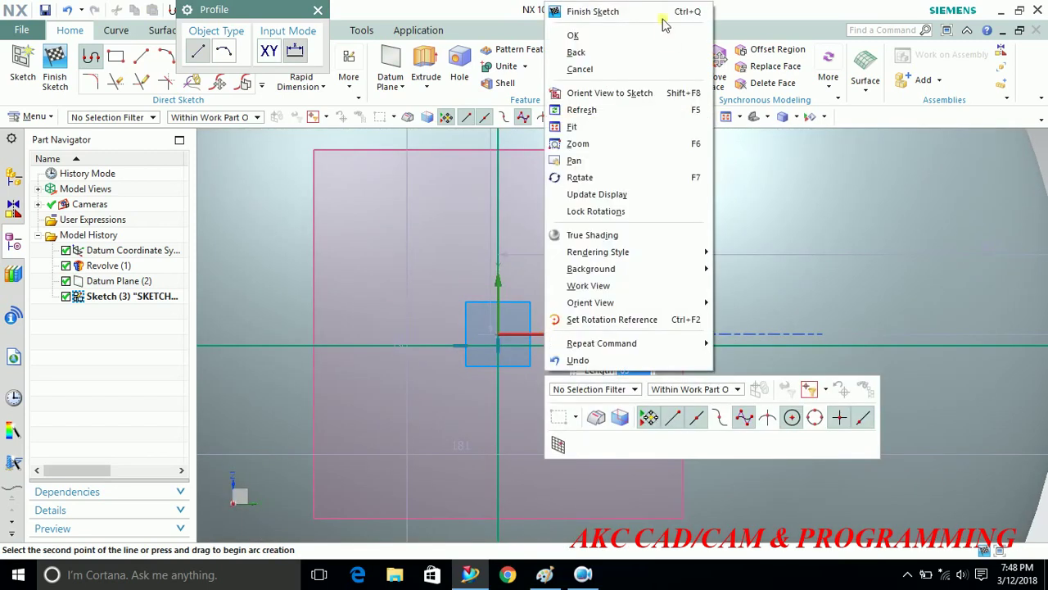
Make the horizontal sketch line collinear with the sketch horizontal axis.
click(807, 249)
click(318, 10)
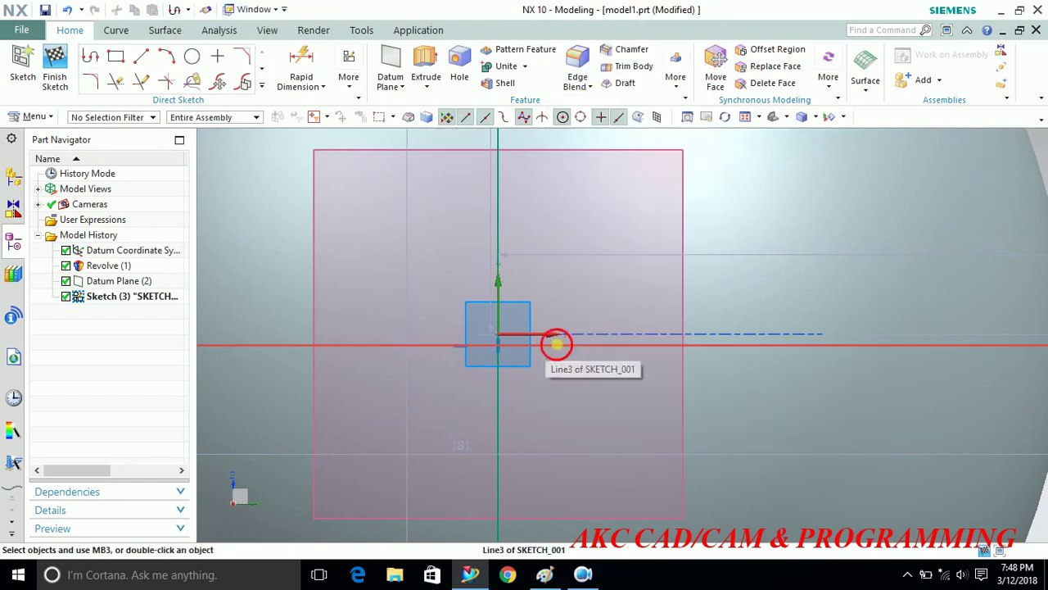
click(555, 343)
right_click(555, 342)
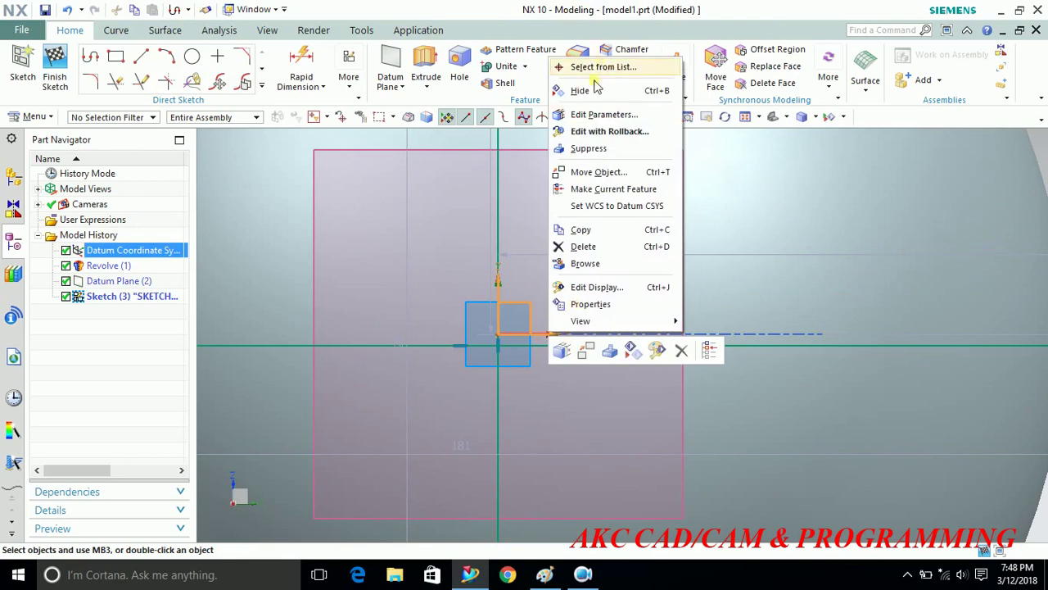
click(610, 65)
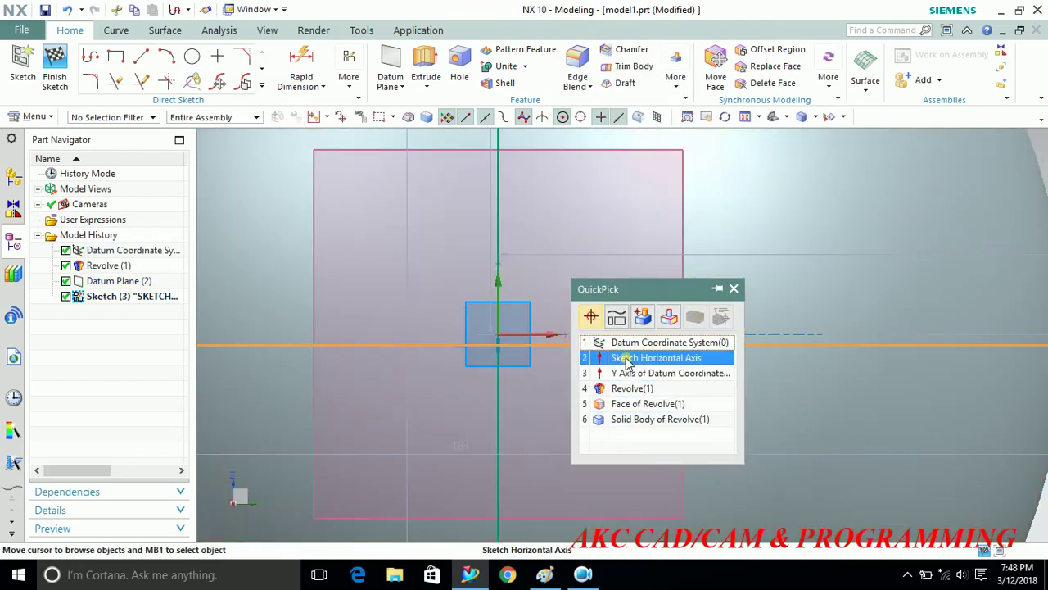
click(631, 358)
click(803, 330)
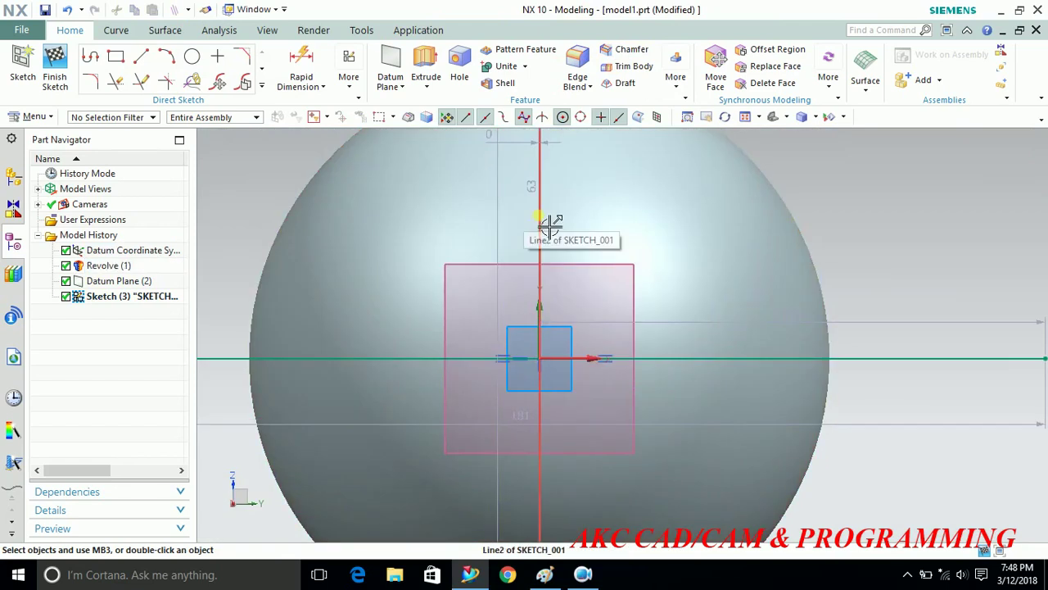
Make the vertical sketch line collinear with the sketch vertical axis.
click(553, 281)
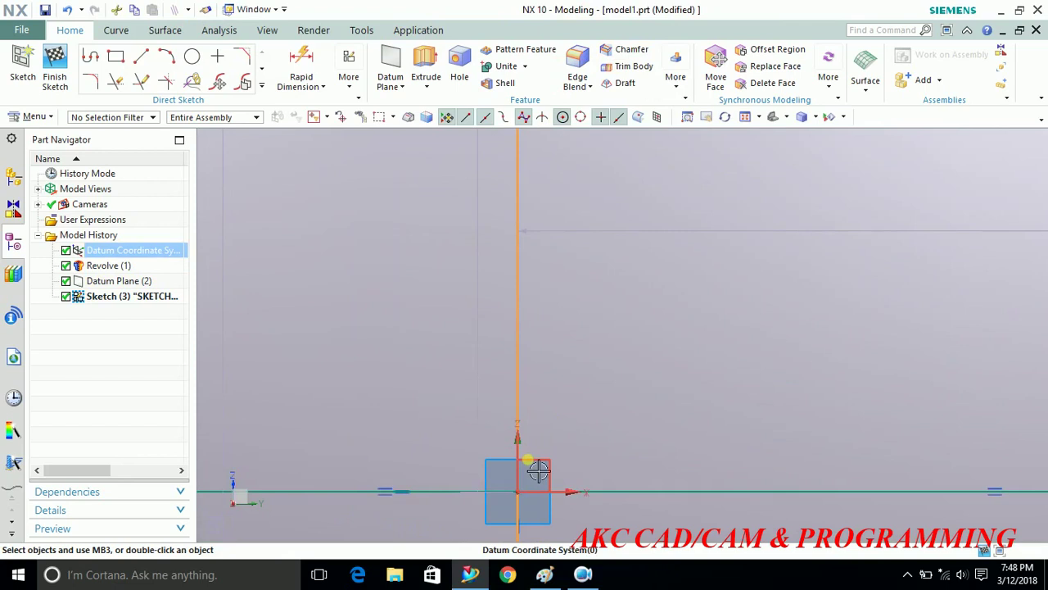
scroll(549, 381, up, 1)
key(ctrl+b)
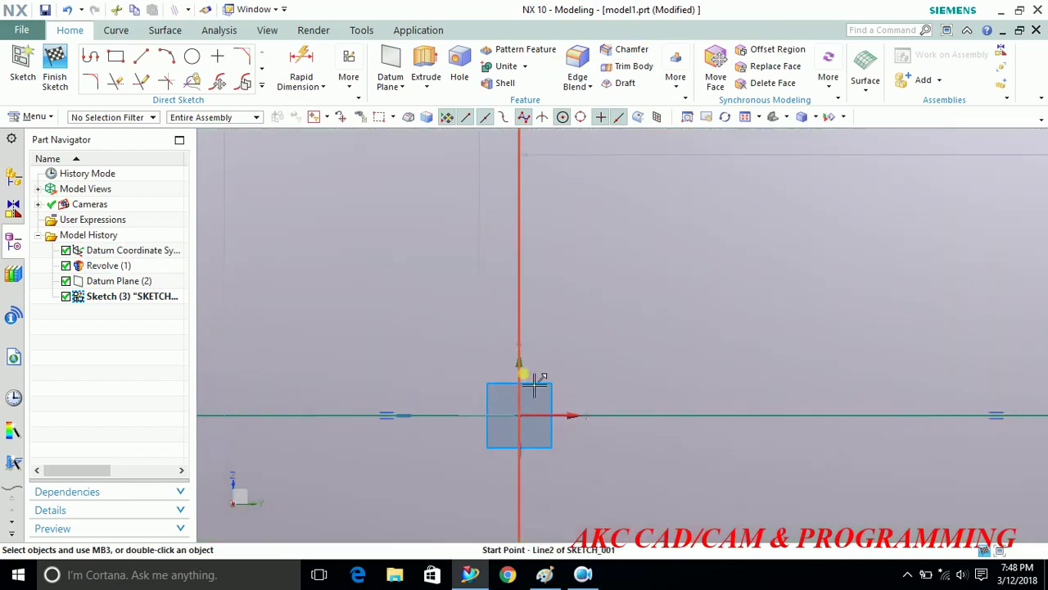
right_click(534, 375)
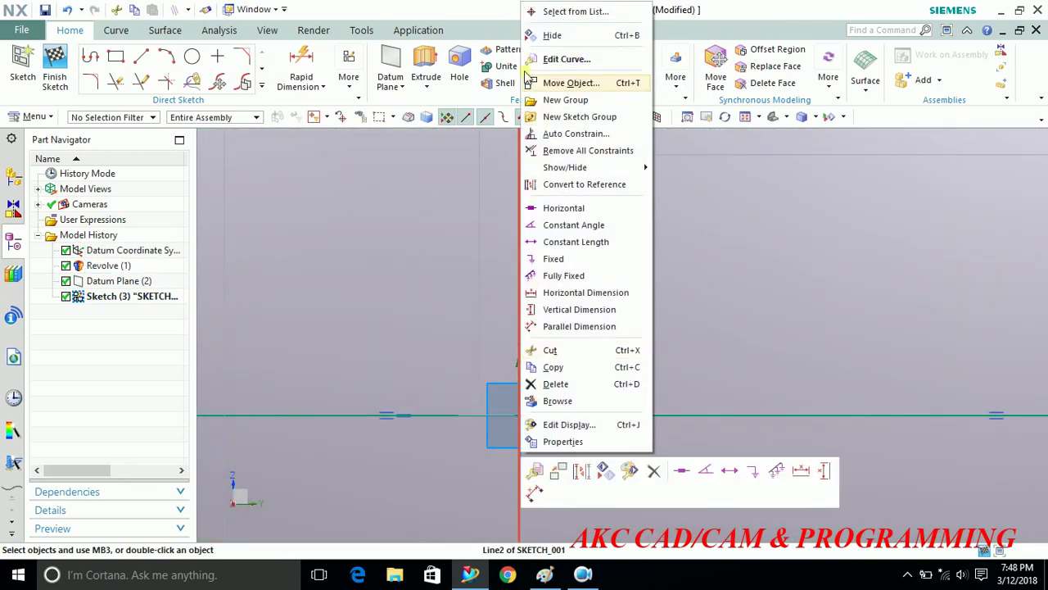
click(540, 12)
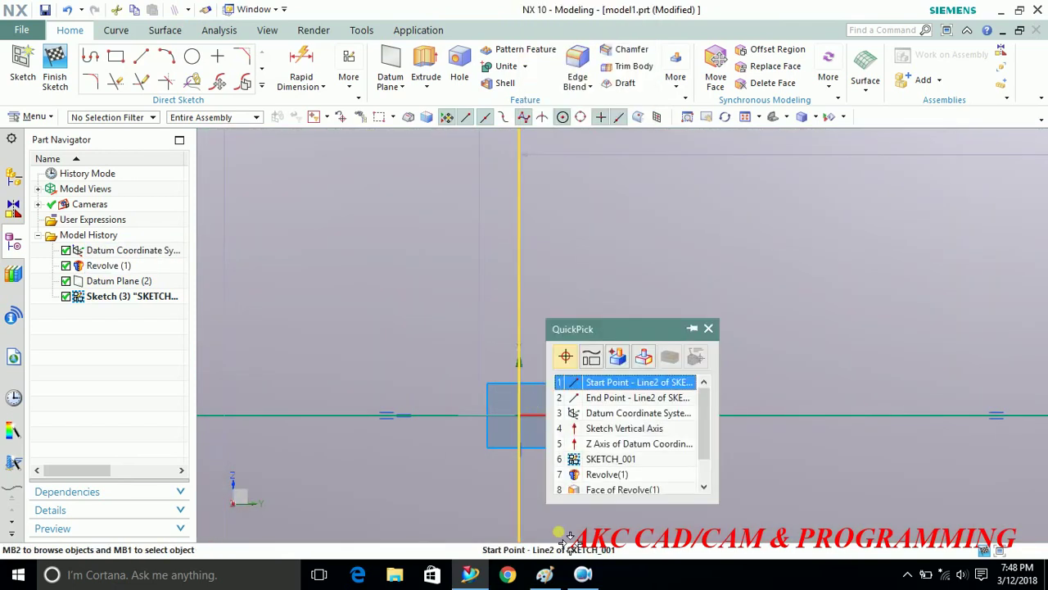
click(596, 428)
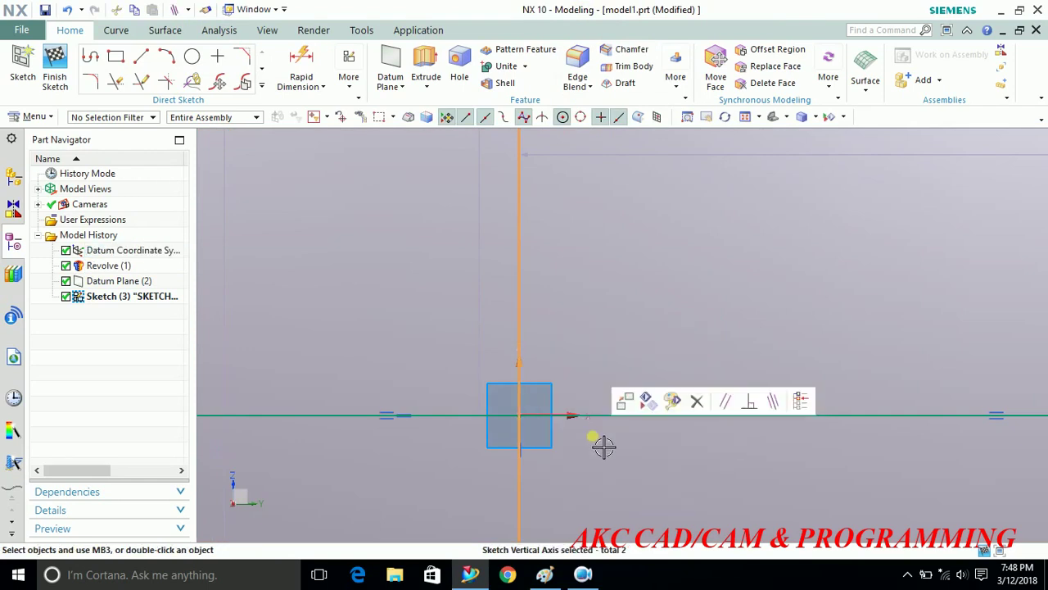
click(771, 403)
scroll(580, 355, down, 5)
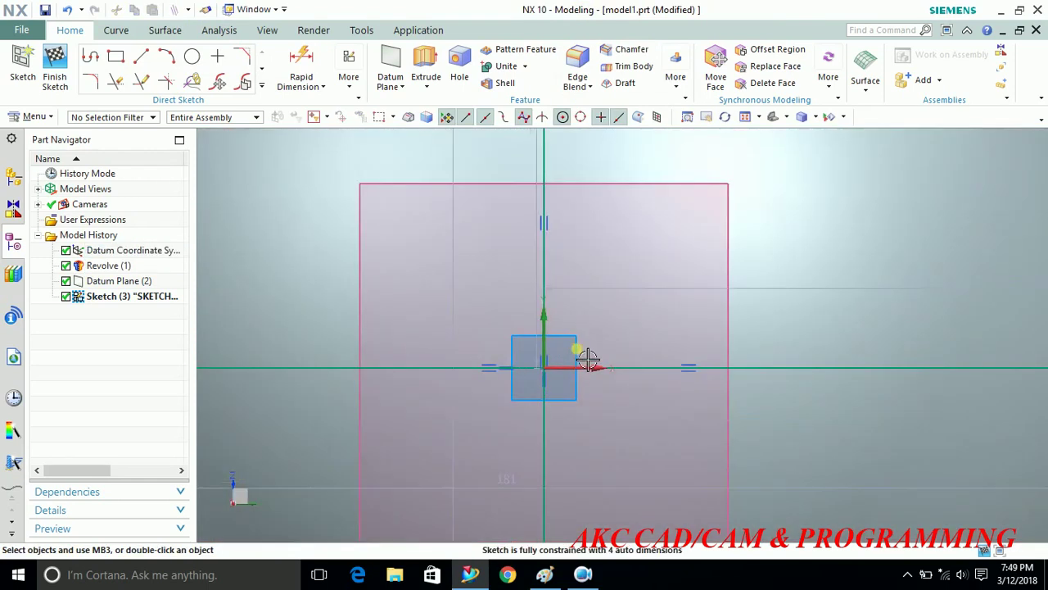
Draw a three-point U-shaped arc across the top of the sphere.
click(167, 56)
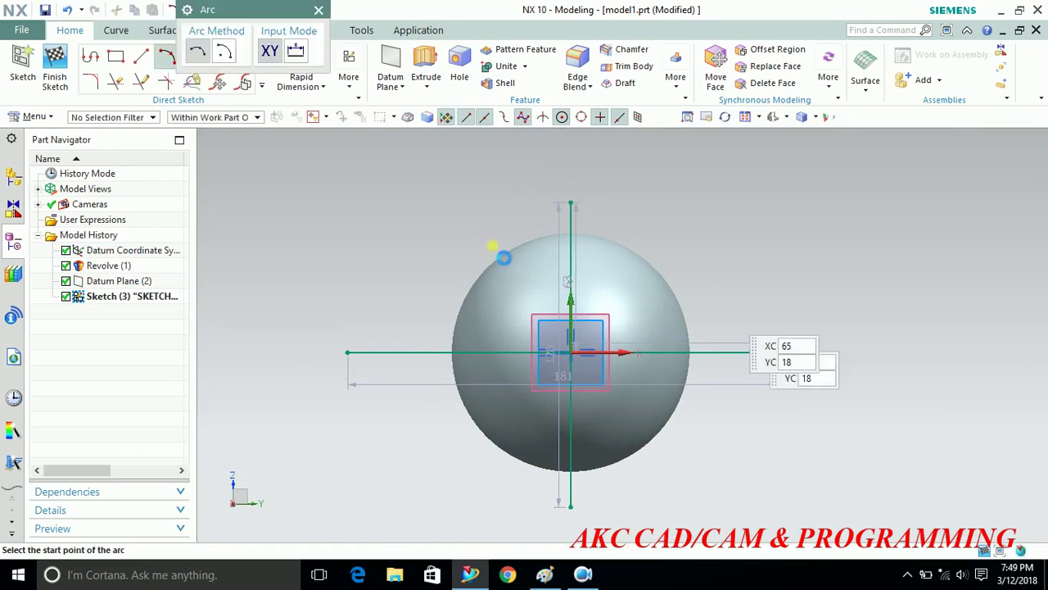
click(446, 250)
scroll(586, 314, up, 3)
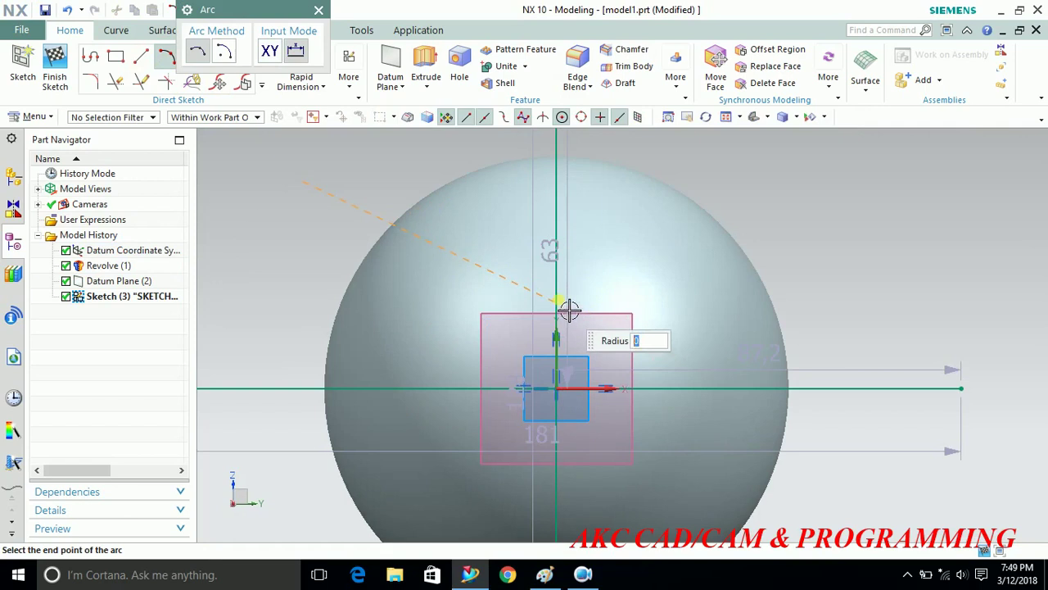
click(769, 181)
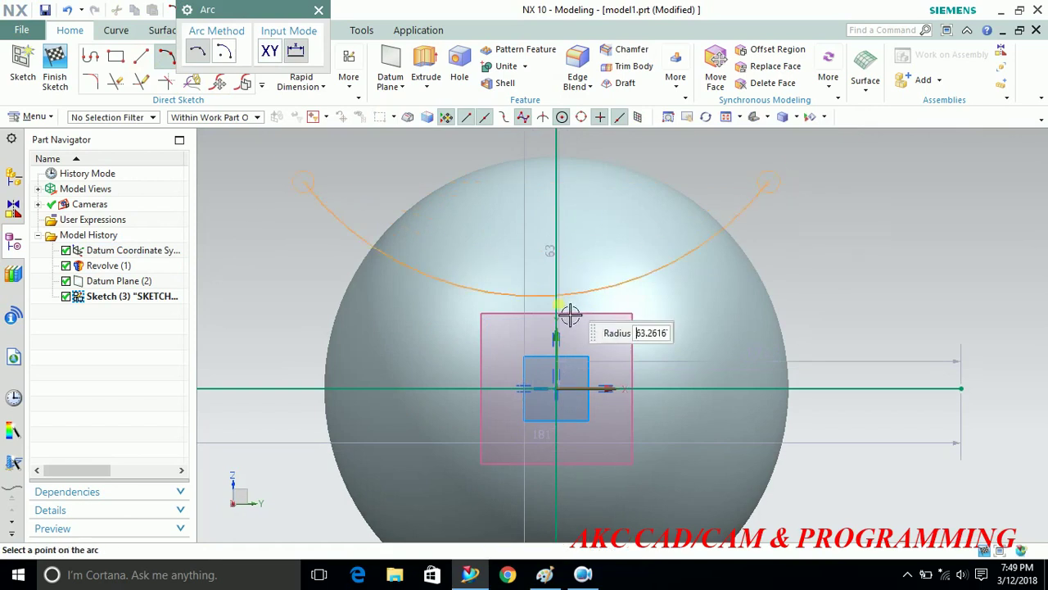
click(556, 304)
key(Escape)
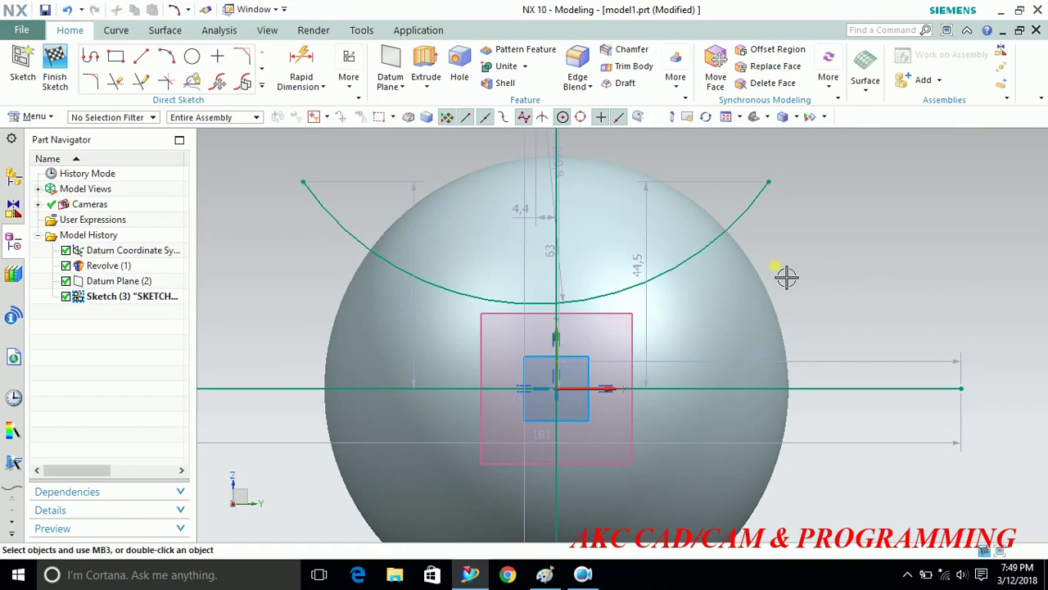
Change the arc's p8 dimension from 63 to 65 mm.
double_click(560, 260)
key(Return)
click(370, 439)
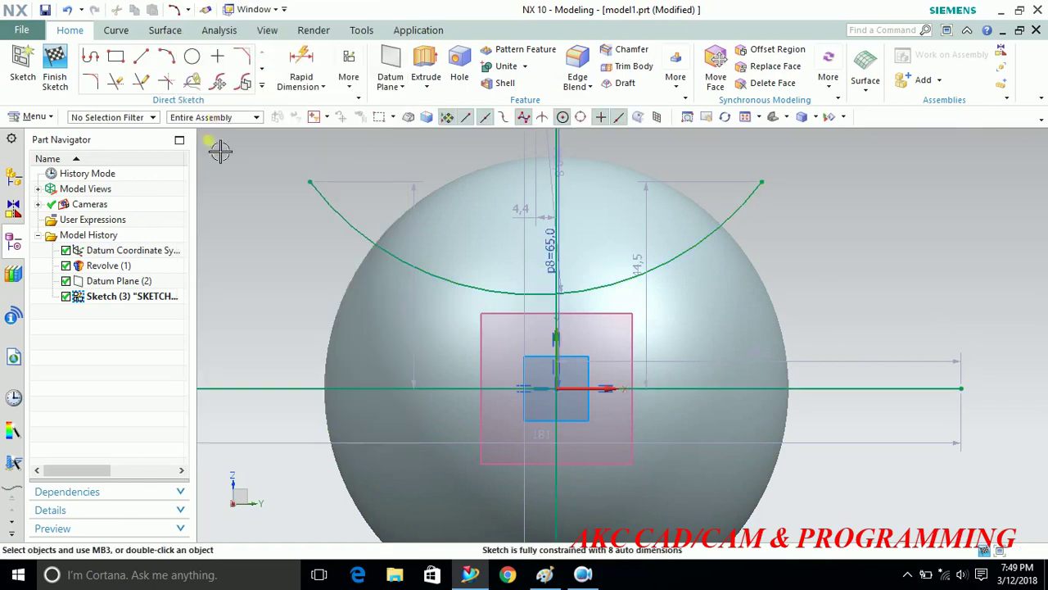
click(308, 56)
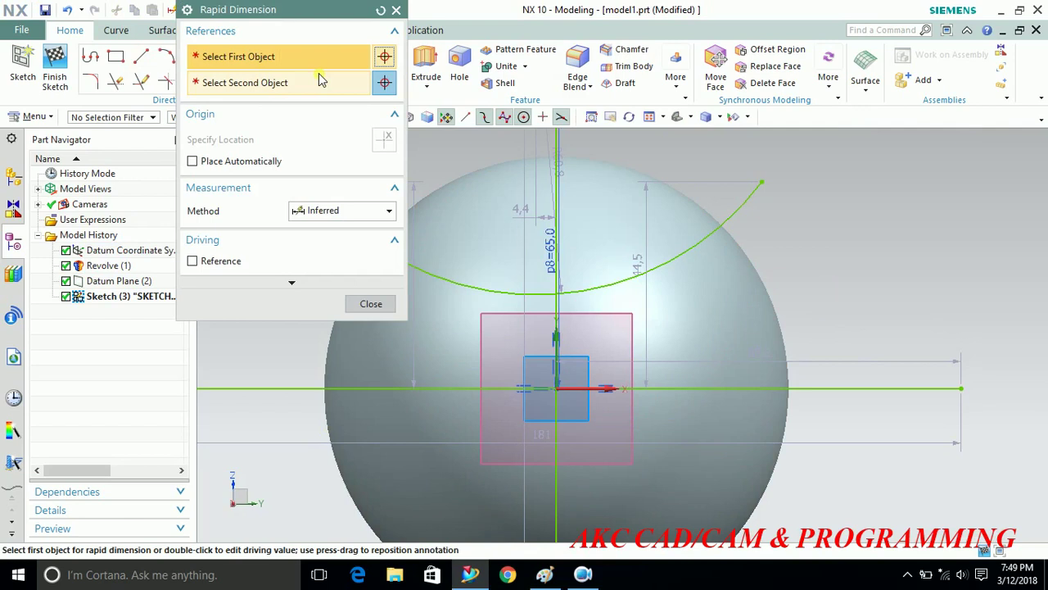
Dimension the arc 16 mm (p9) above the horizontal line.
click(274, 61)
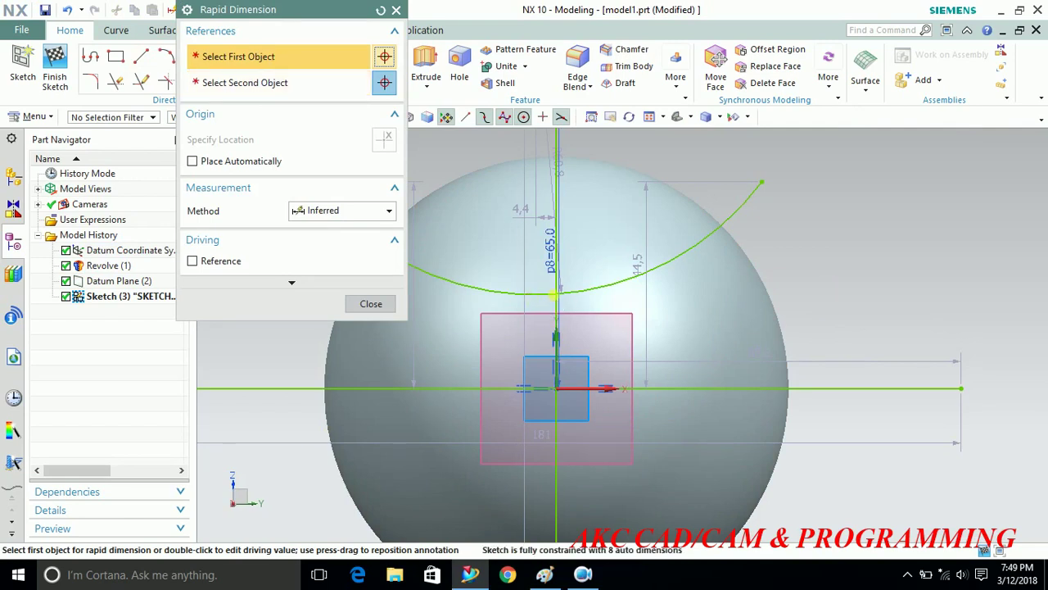
click(556, 295)
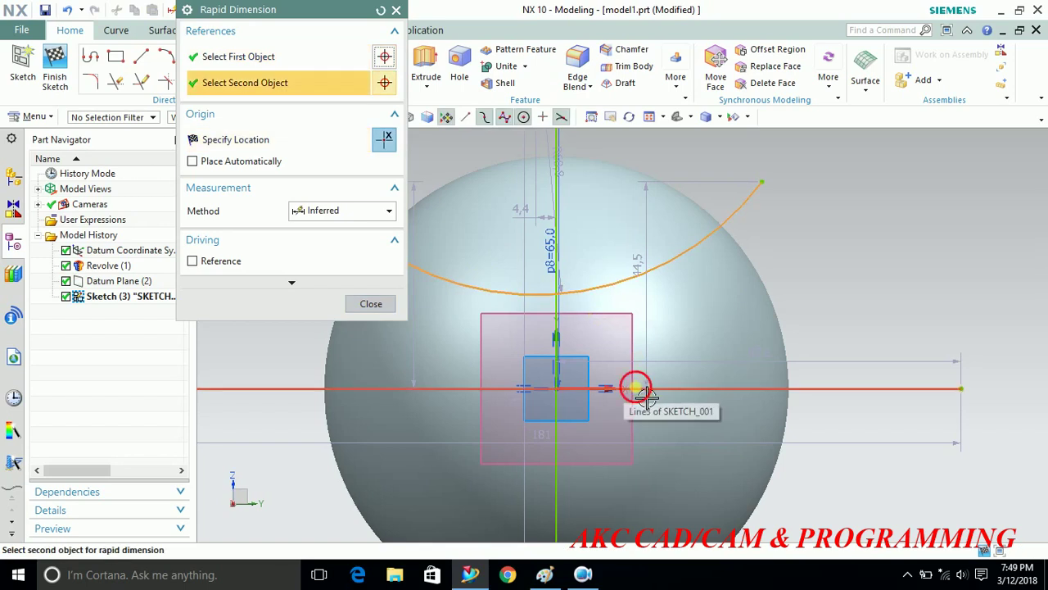
click(646, 391)
click(815, 332)
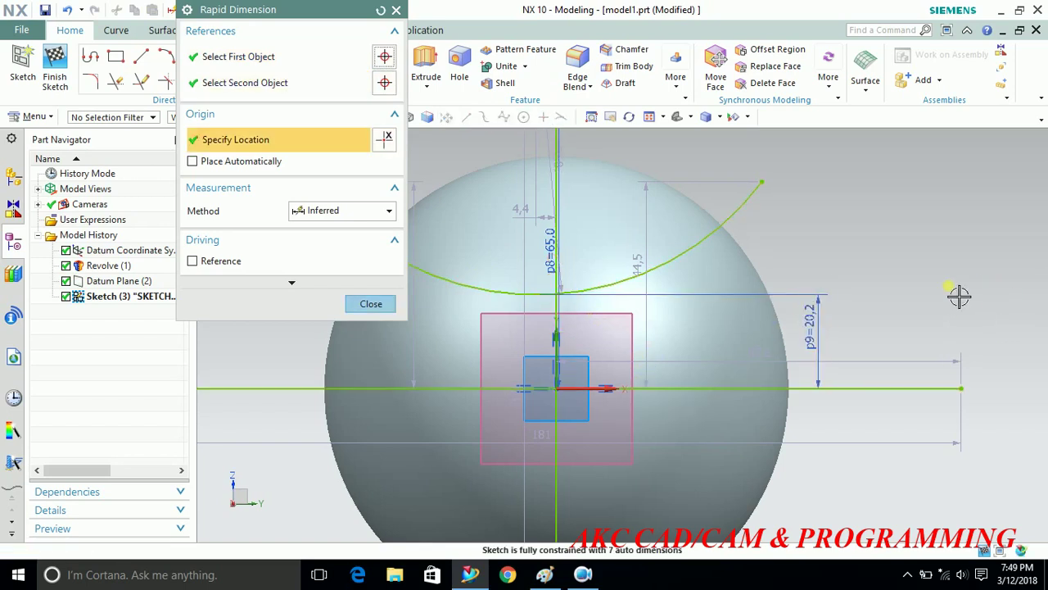
text(16)
key(Return)
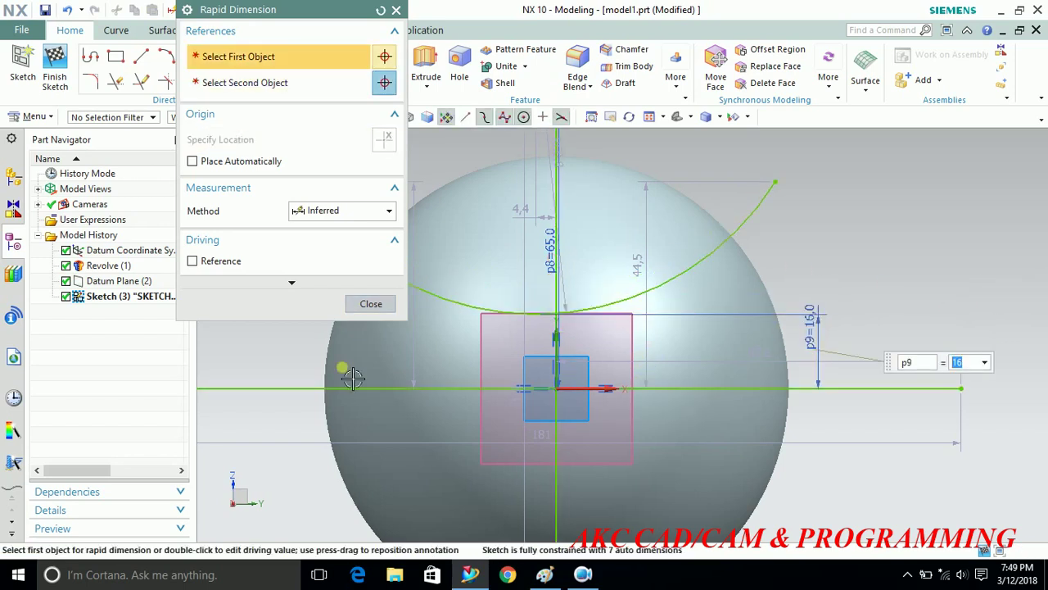
click(371, 303)
scroll(692, 285, down, 4)
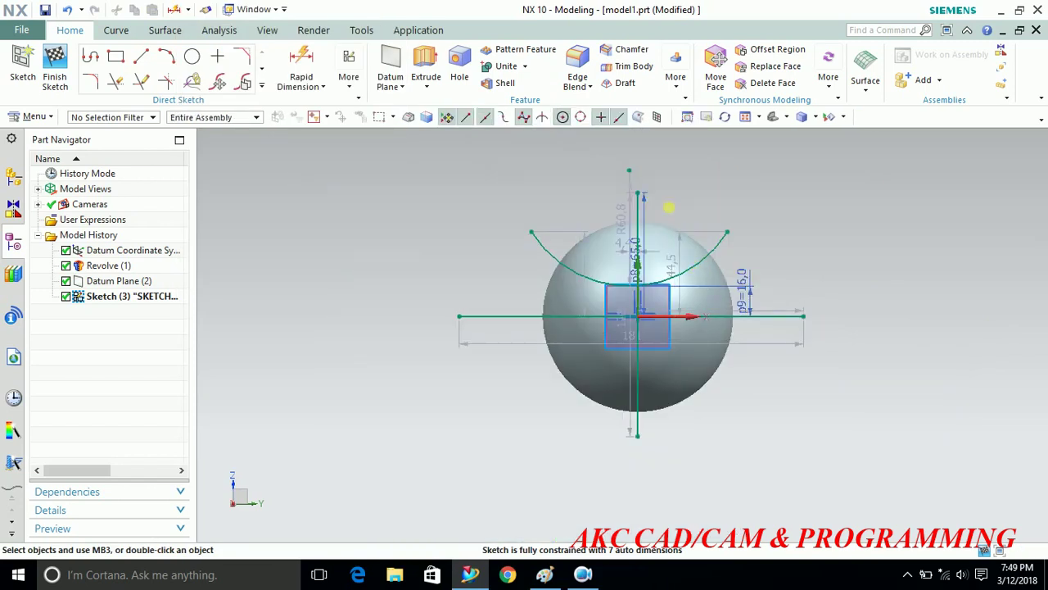
scroll(765, 282, up, 3)
scroll(737, 295, down, 2)
scroll(712, 307, up, 2)
scroll(692, 319, down, 2)
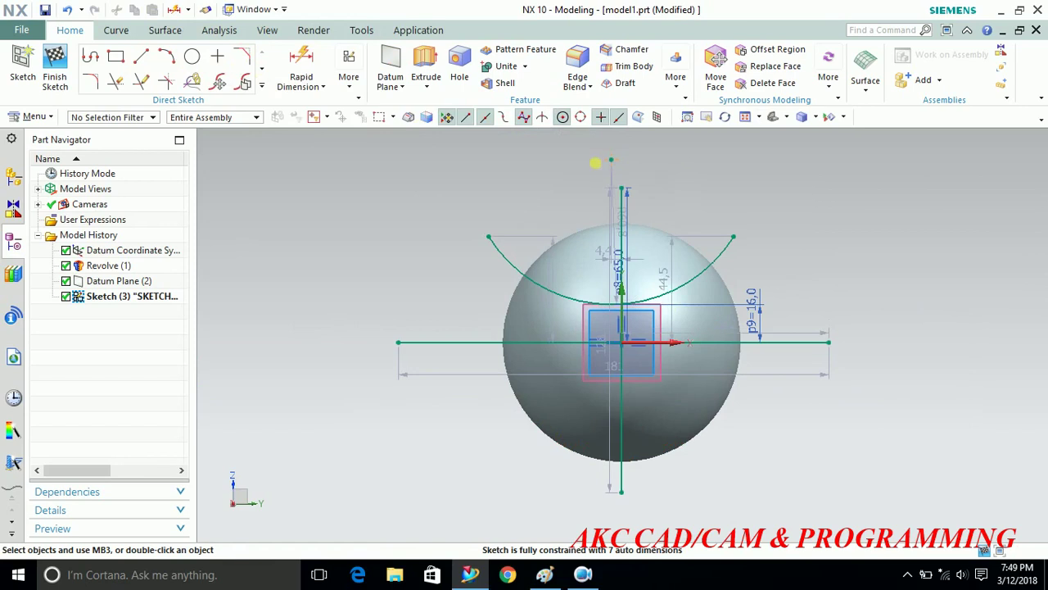
Constrain the arc's centre vertically aligned with the vertical line.
click(620, 174)
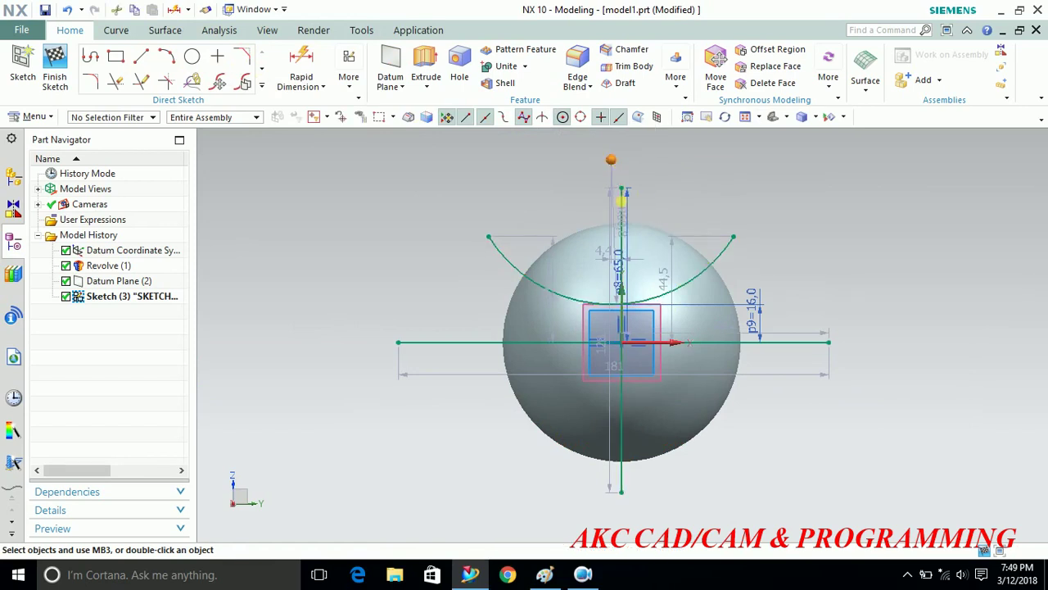
click(630, 206)
click(653, 176)
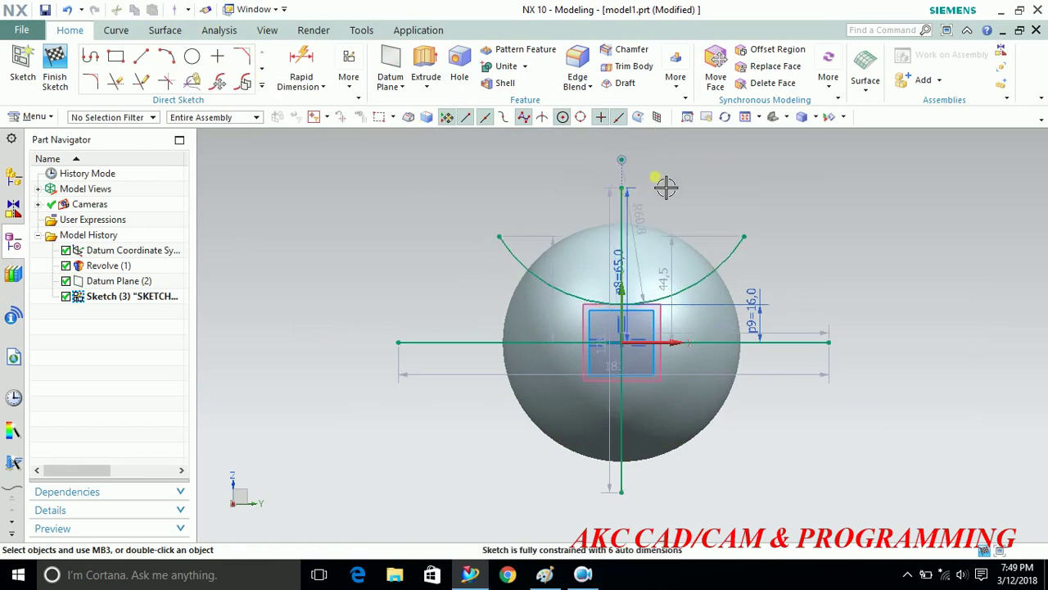
scroll(660, 262, up, 1)
scroll(655, 268, down, 2)
scroll(654, 267, up, 3)
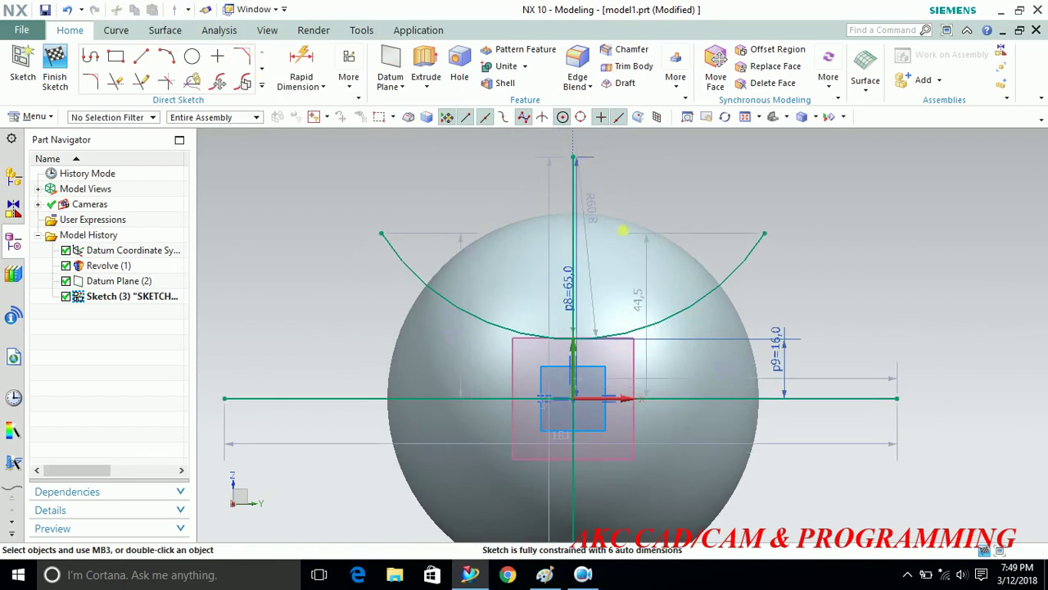
scroll(667, 240, down, 3)
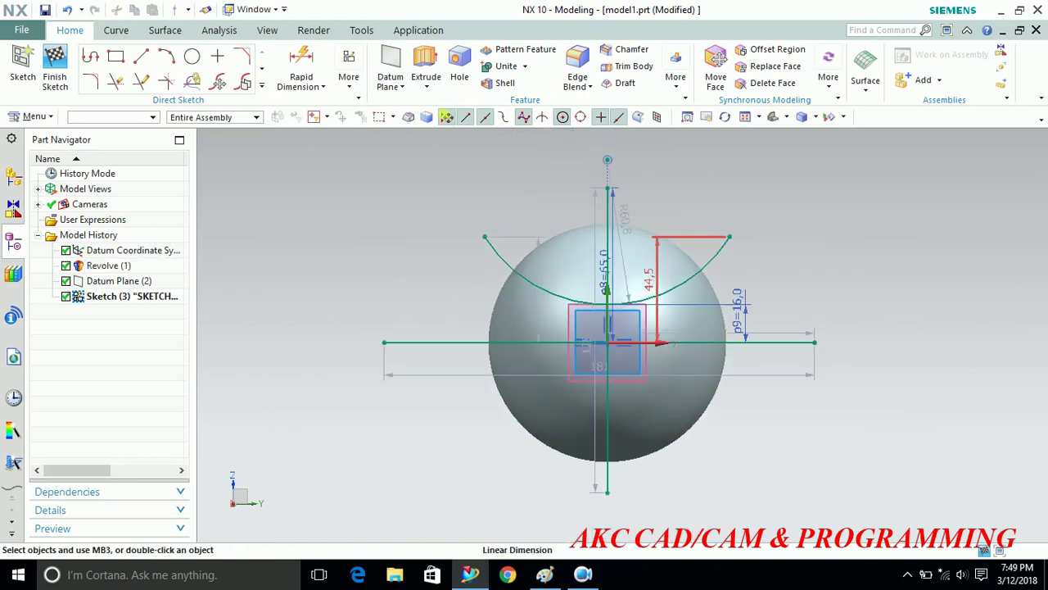
click(261, 87)
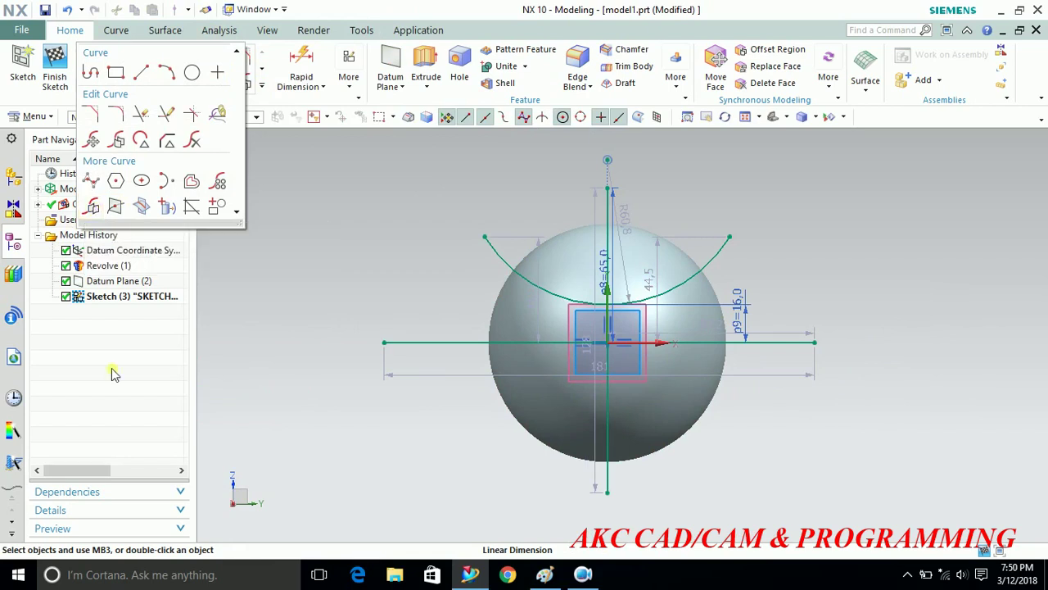
Finish the arc sketch, orbit to an angled view, and show the Curve tools.
click(56, 74)
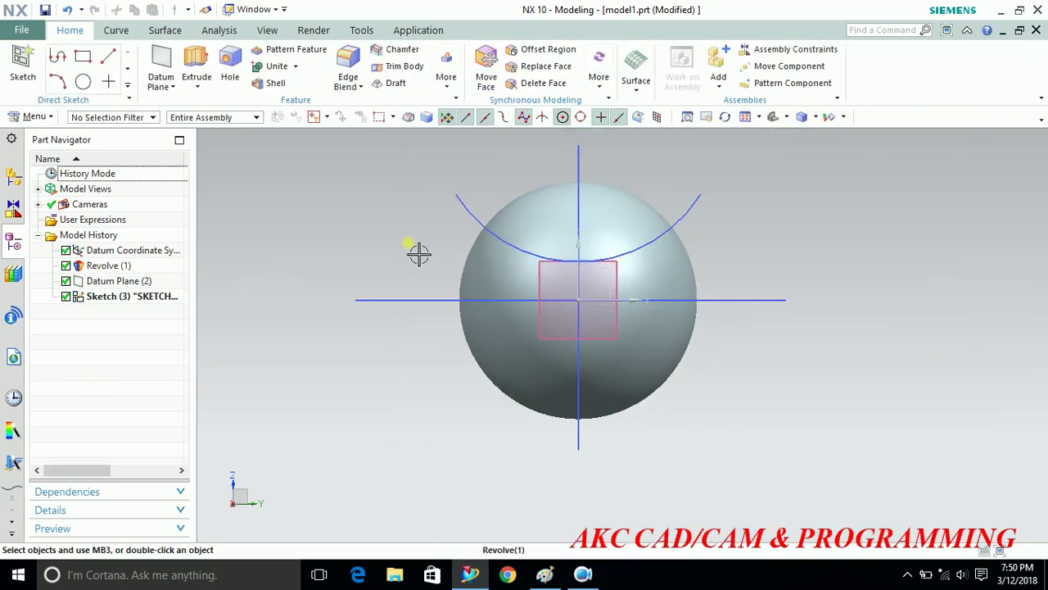
middle_drag(420, 255, 457, 271)
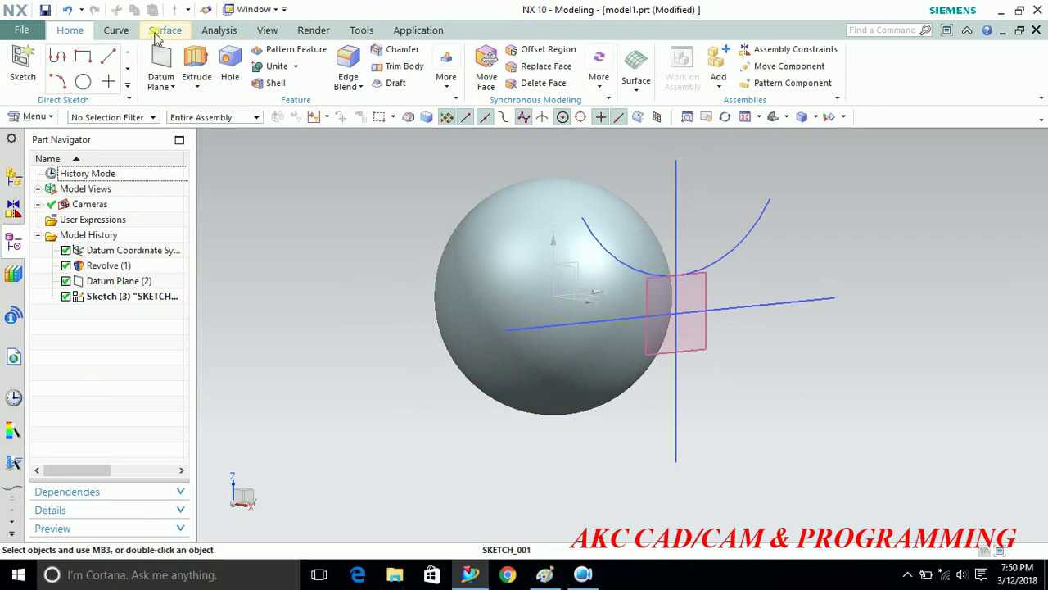
click(116, 31)
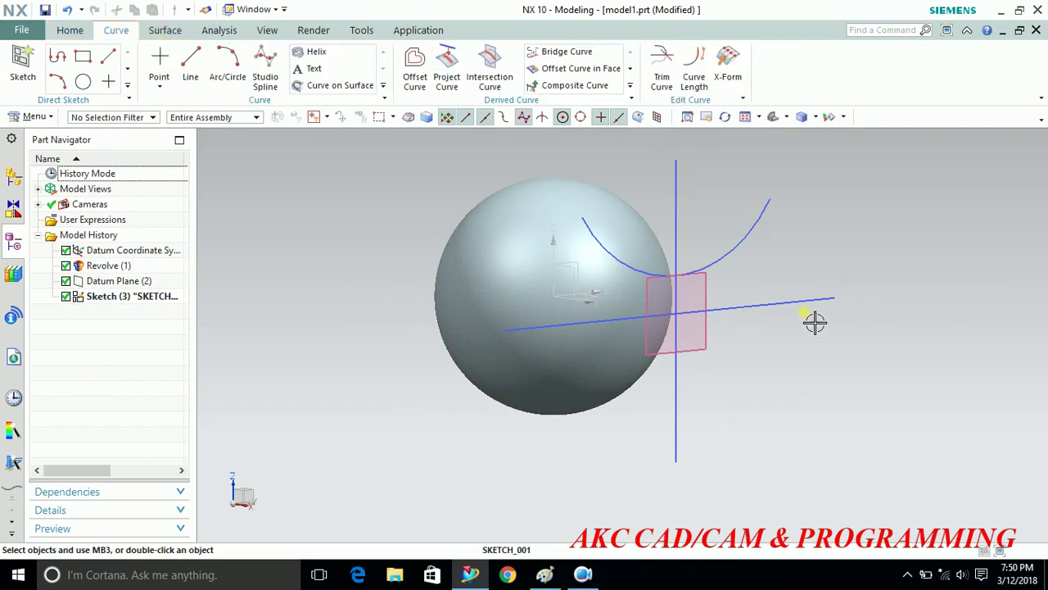
Start Project Curve and select the seam arc and both datum lines to project.
click(446, 70)
scroll(597, 319, down, 2)
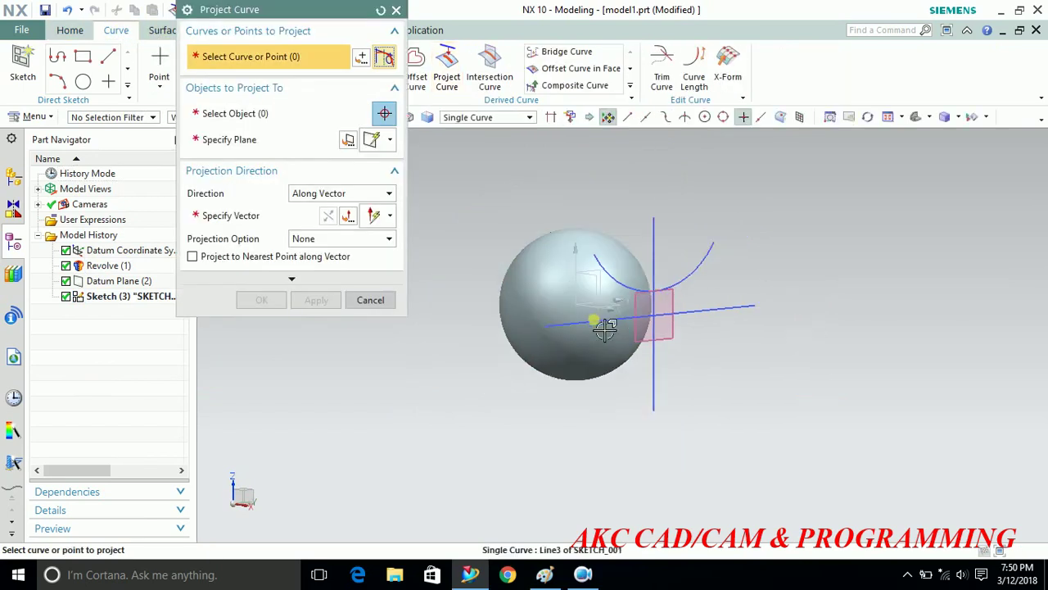
scroll(616, 284, up, 4)
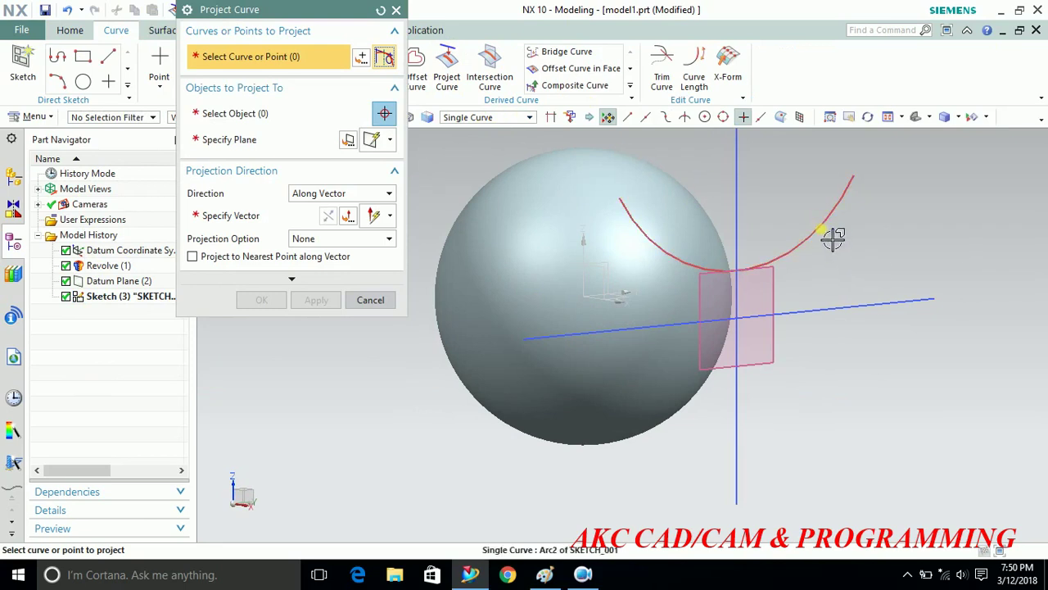
click(821, 227)
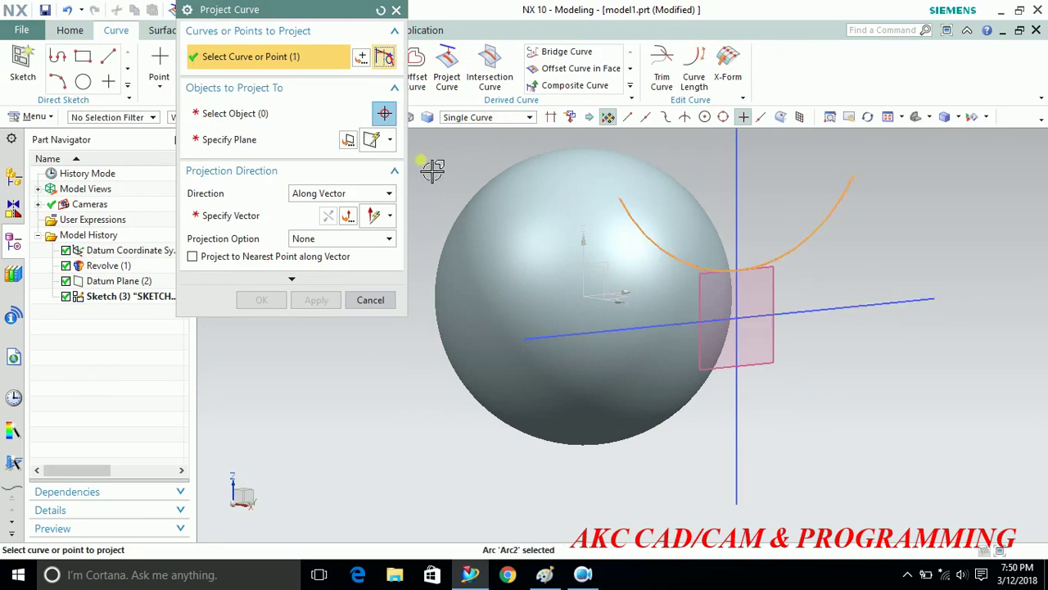
click(736, 193)
click(850, 316)
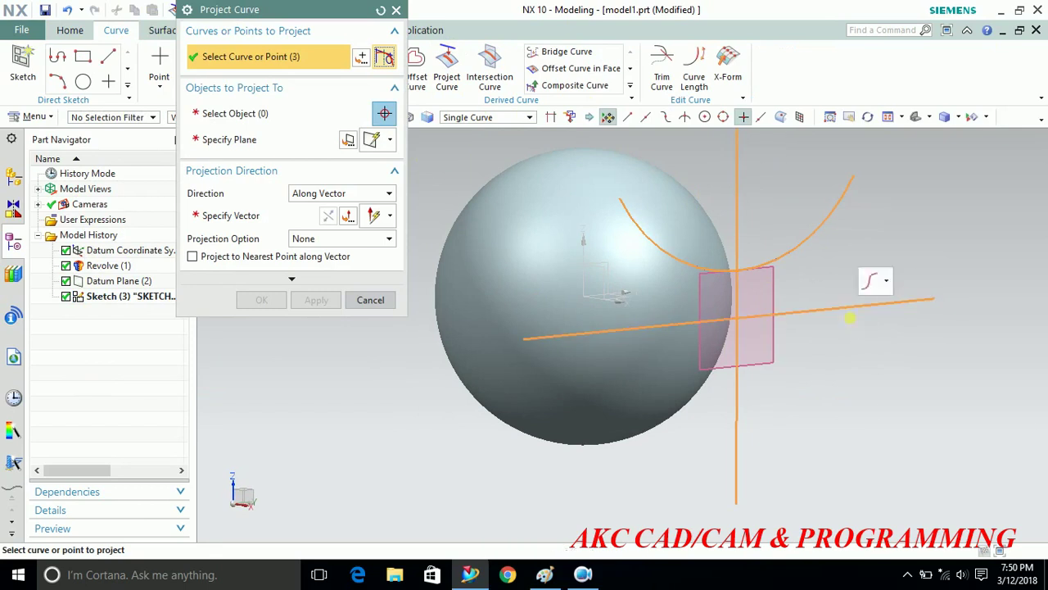
click(221, 113)
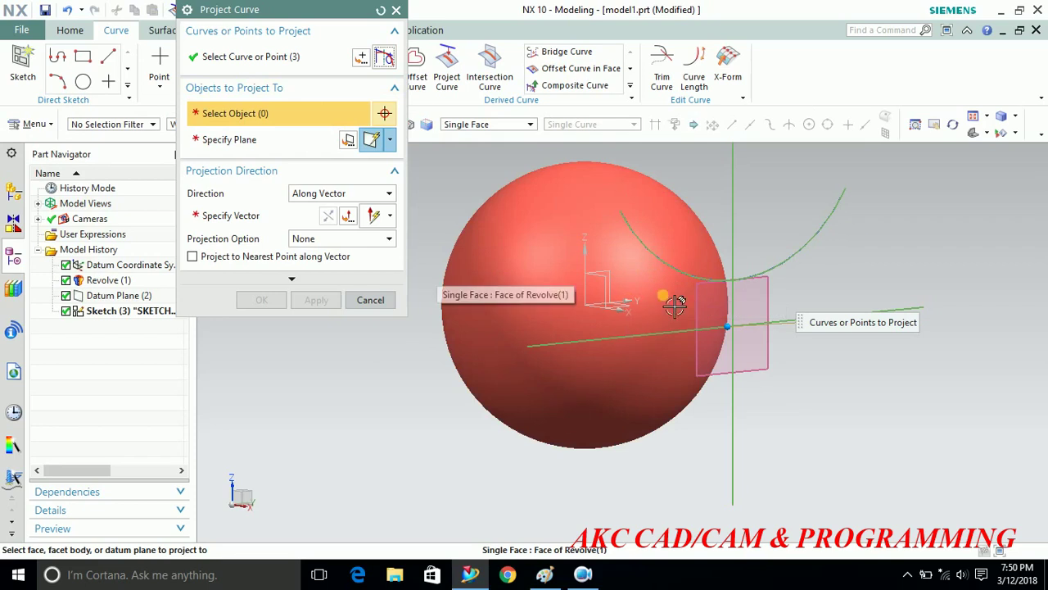
Project the curves onto the sphere face along the reversed X-axis direction.
click(674, 305)
click(229, 216)
click(658, 358)
middle_drag(808, 378, 857, 421)
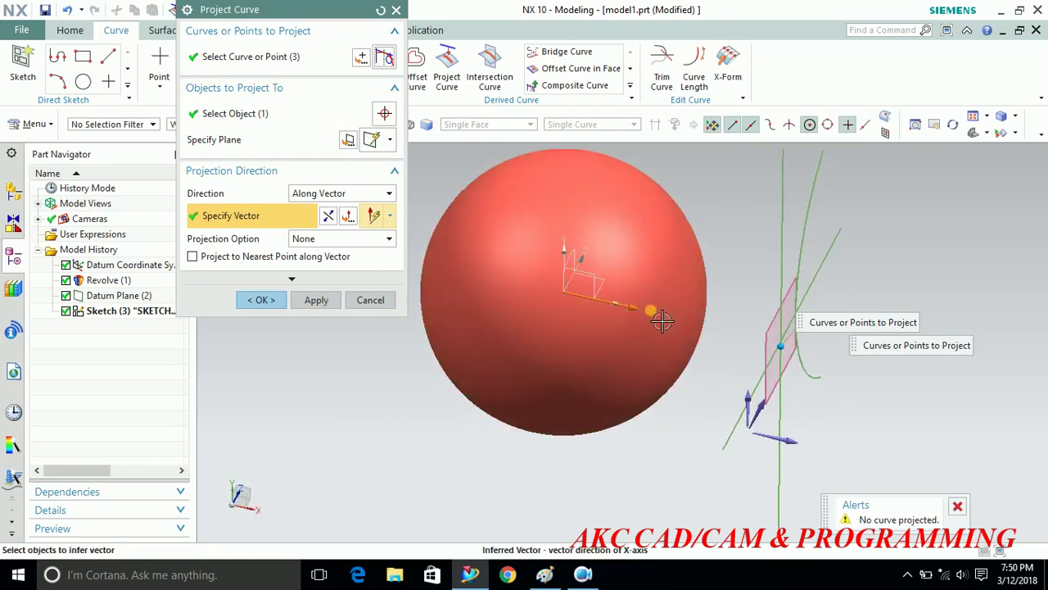
click(330, 218)
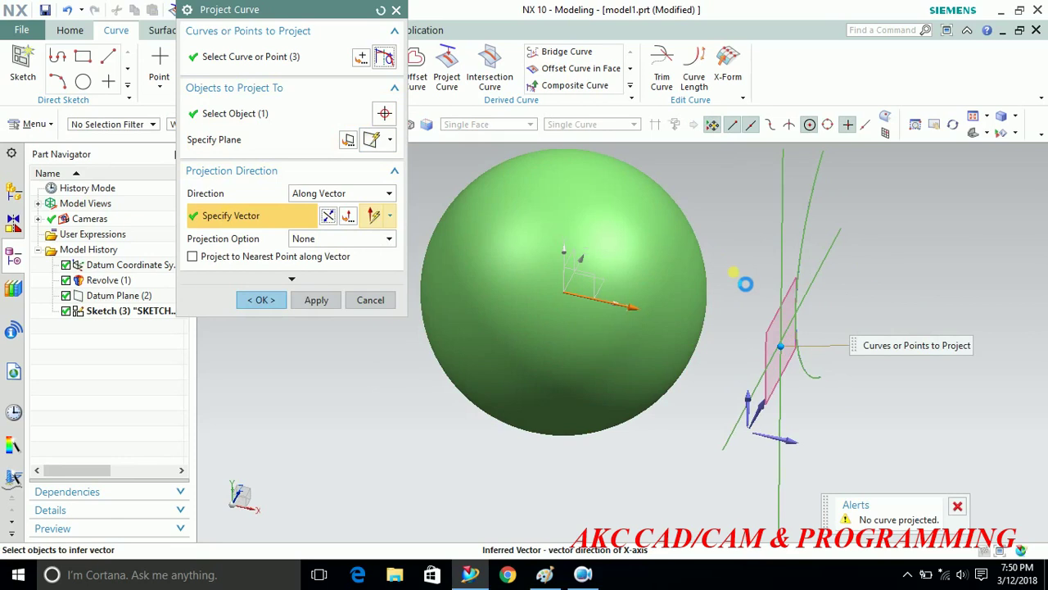
mouse_move(755, 307)
middle_down()
mouse_move(737, 285)
mouse_move(721, 288)
middle_up()
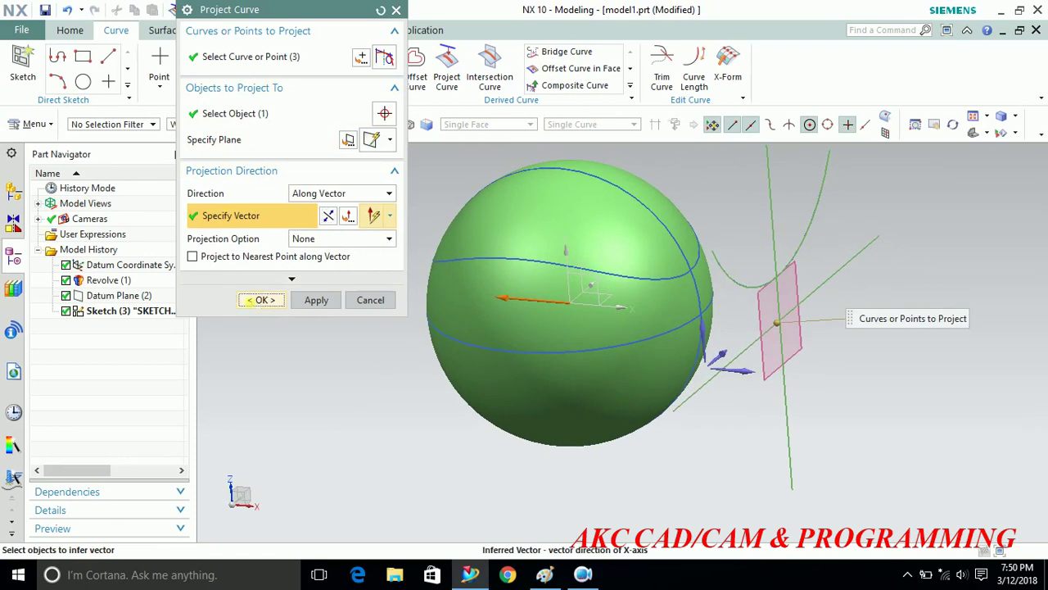
click(254, 300)
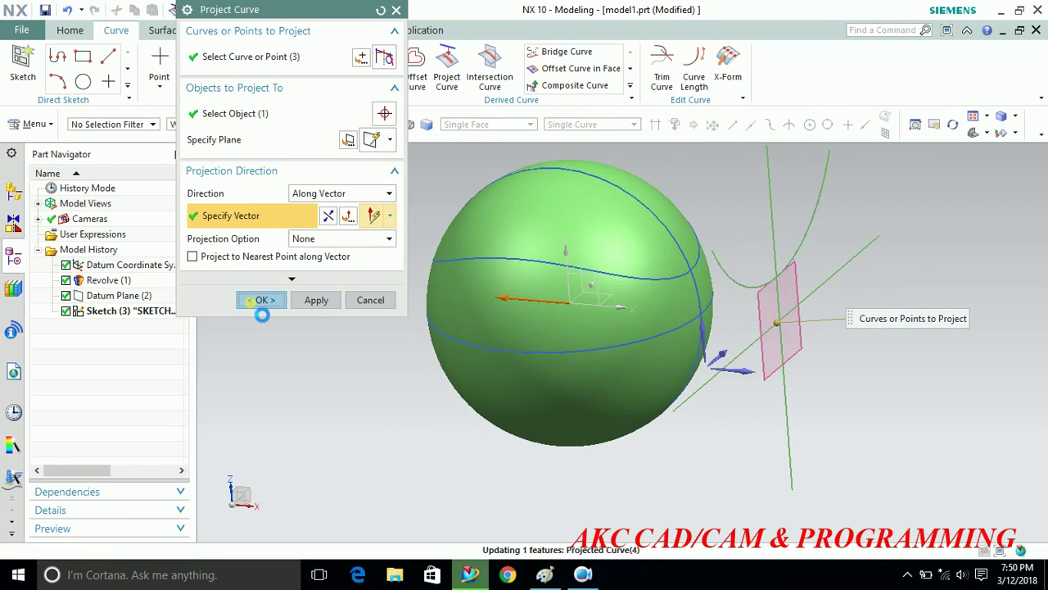
click(822, 216)
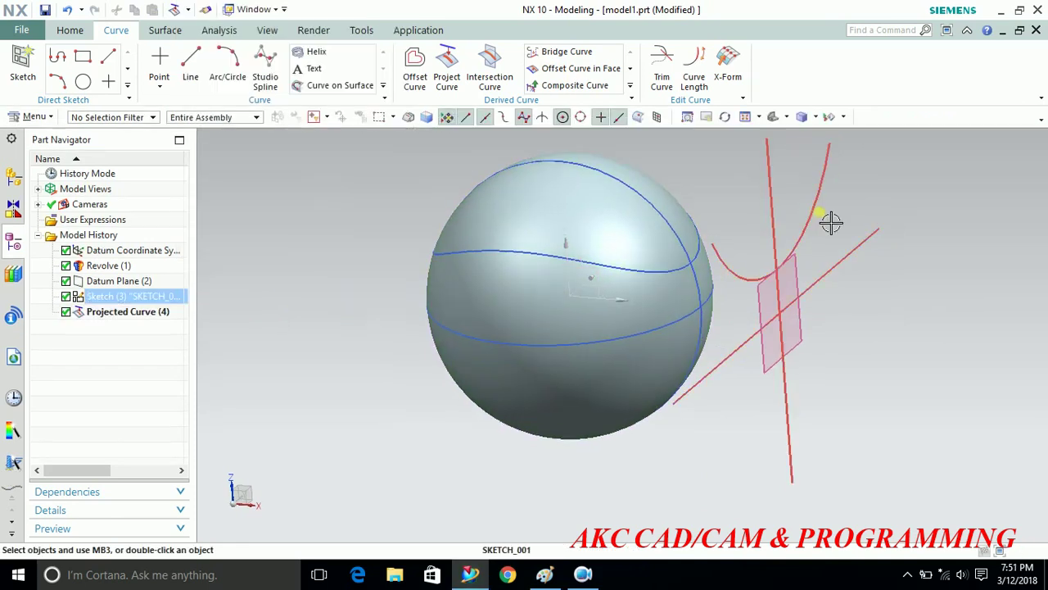
Hide Sketch (3) so only the projected seam curves show on the sphere.
right_click(813, 210)
click(847, 212)
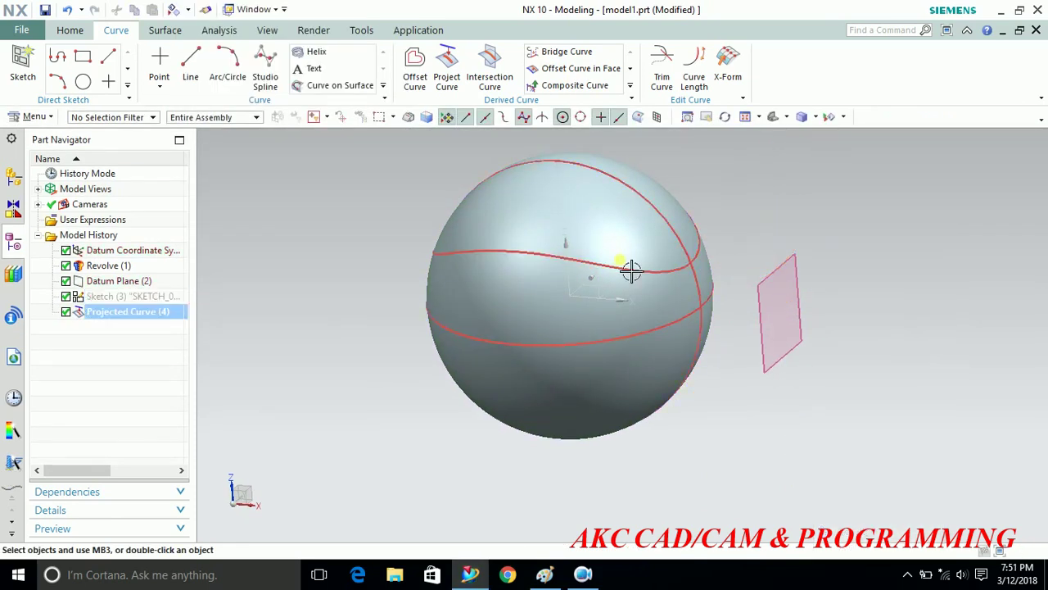
mouse_move(820, 232)
middle_down()
mouse_move(816, 253)
mouse_move(809, 218)
mouse_move(799, 232)
middle_up()
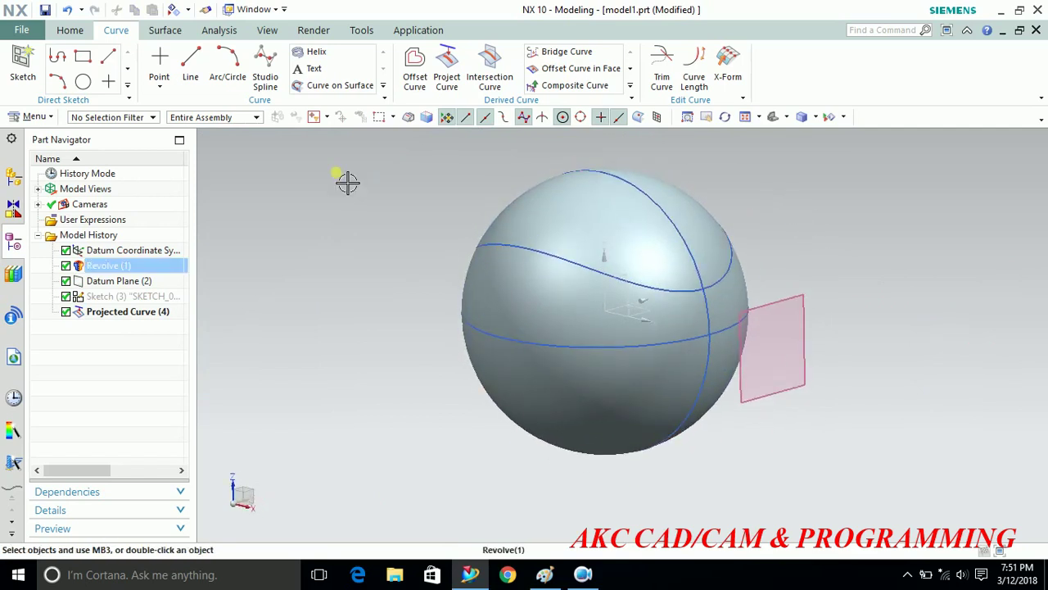
click(164, 31)
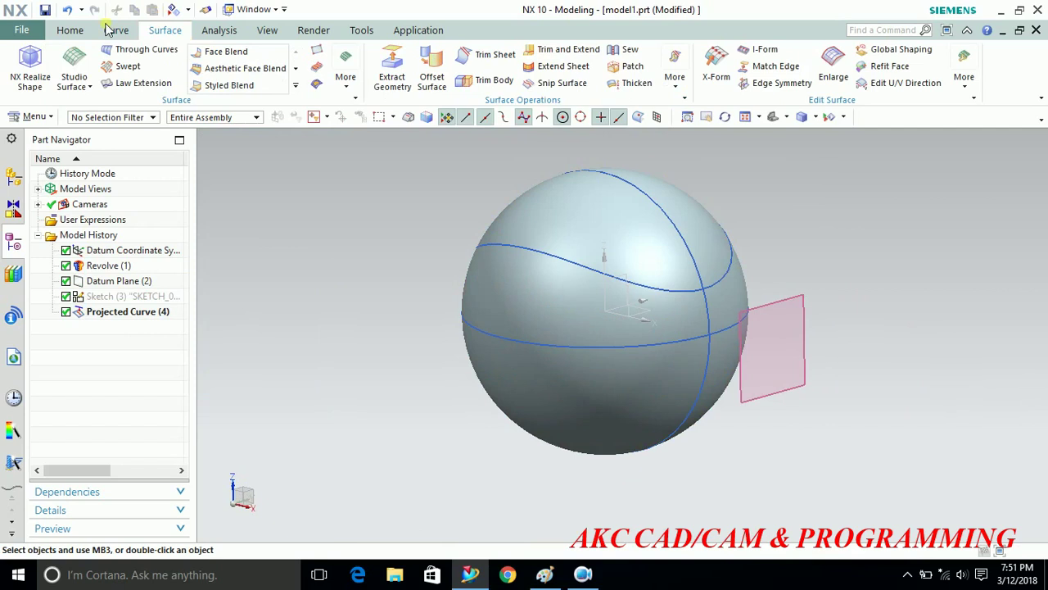
click(69, 30)
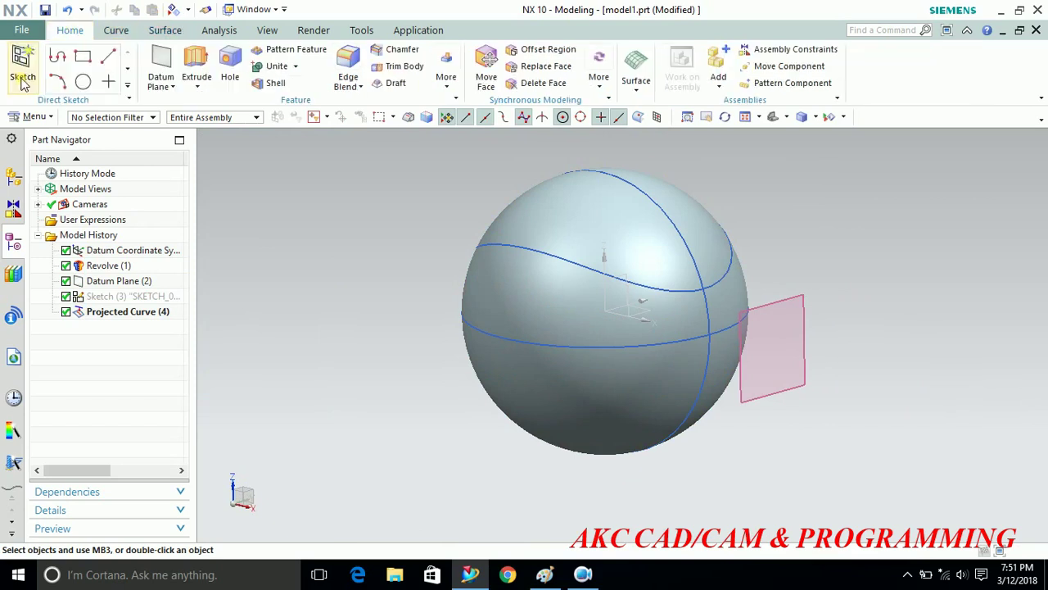
click(22, 78)
Create an On Path sketch perpendicular to the projected seam spline.
click(262, 56)
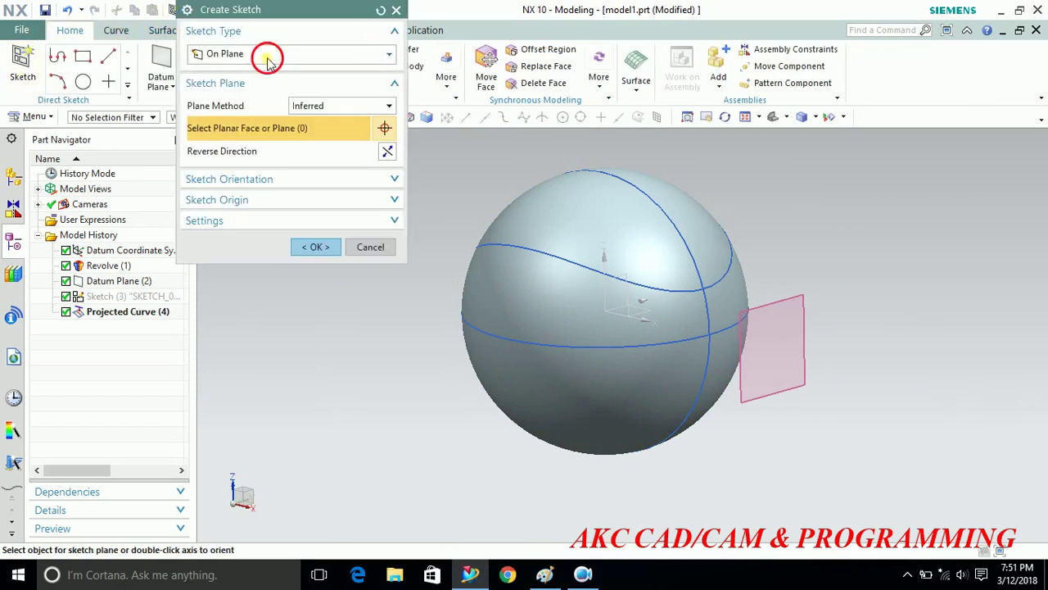
click(221, 89)
scroll(722, 295, up, 3)
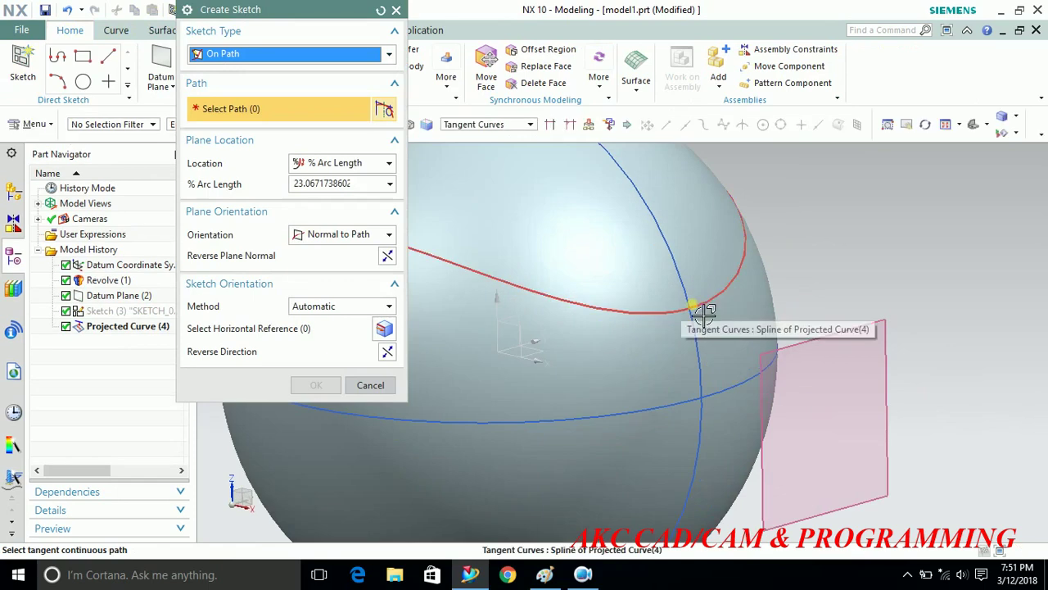
click(707, 315)
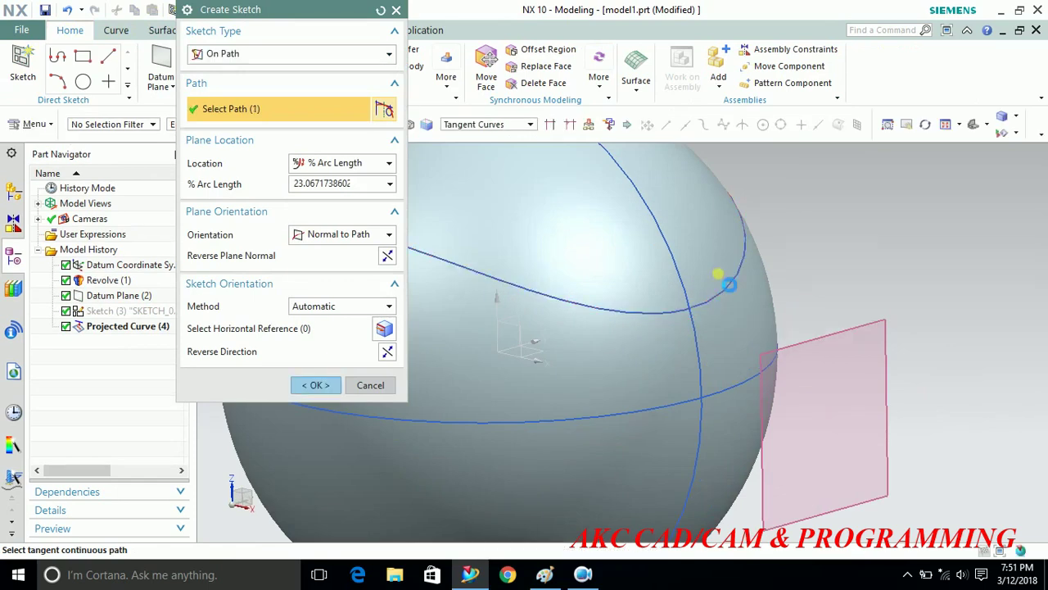
click(311, 386)
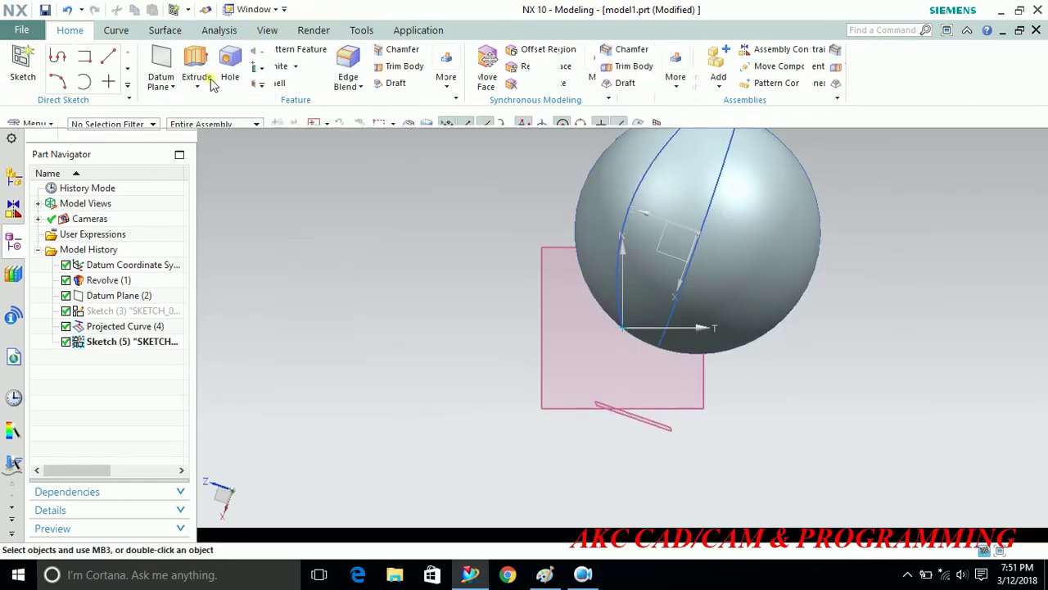
Draw a diameter 2 circle at the sketch origin and finish the sketch.
click(192, 56)
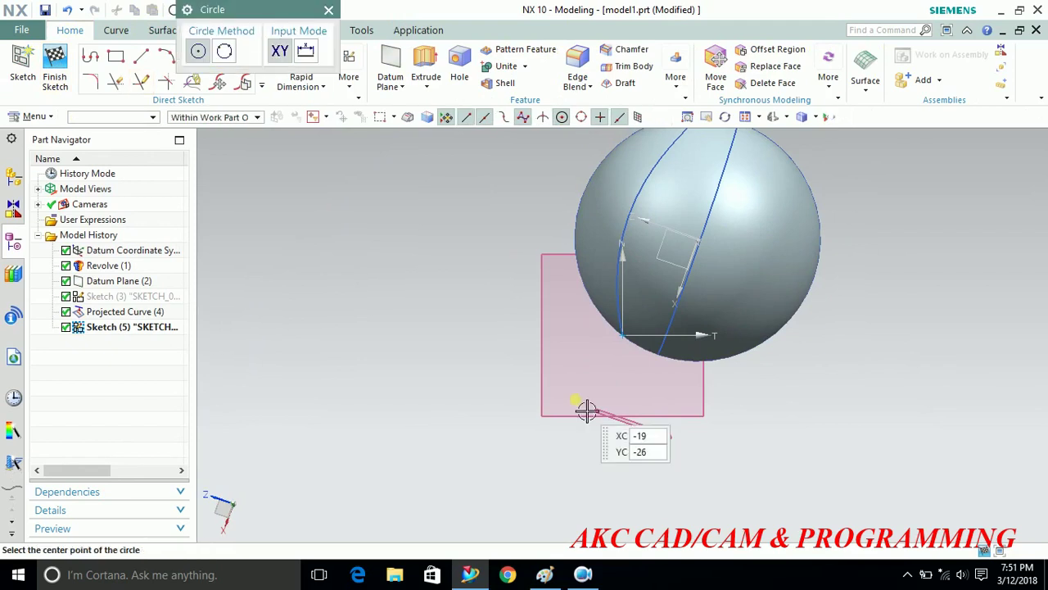
scroll(606, 353, up, 3)
click(646, 315)
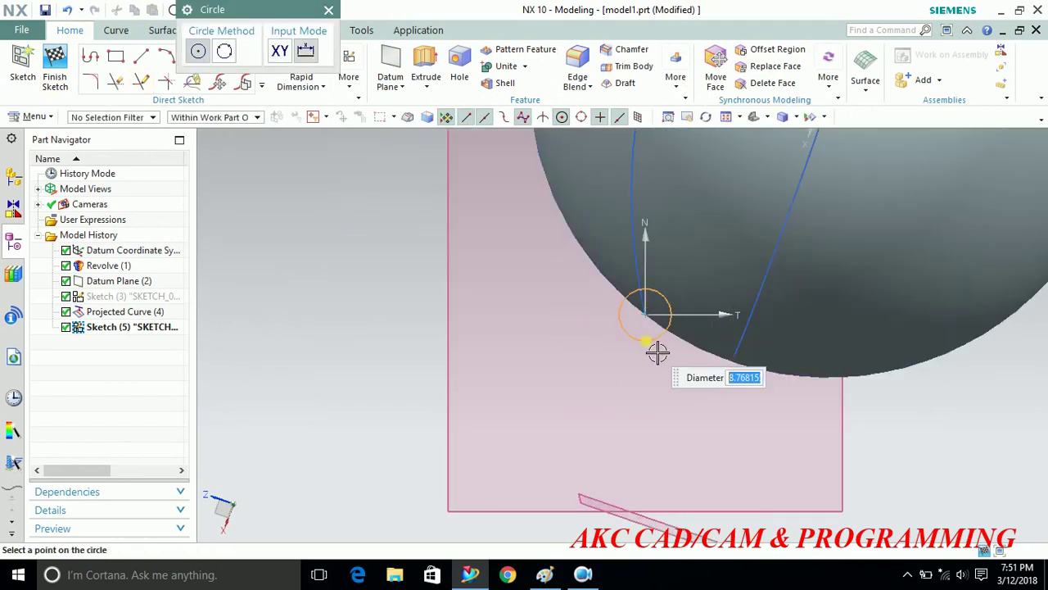
key(Return)
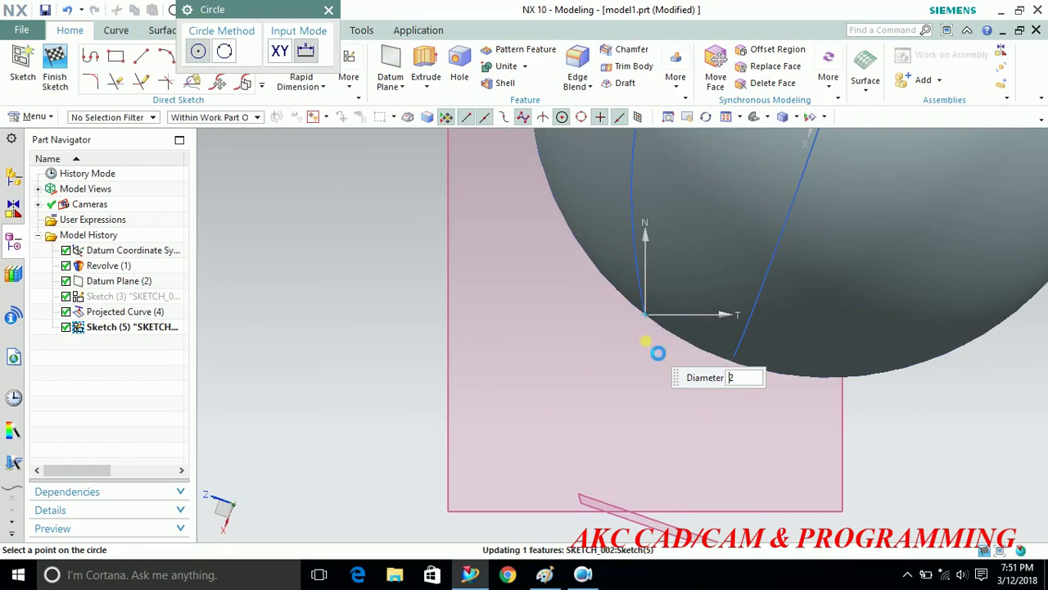
click(328, 11)
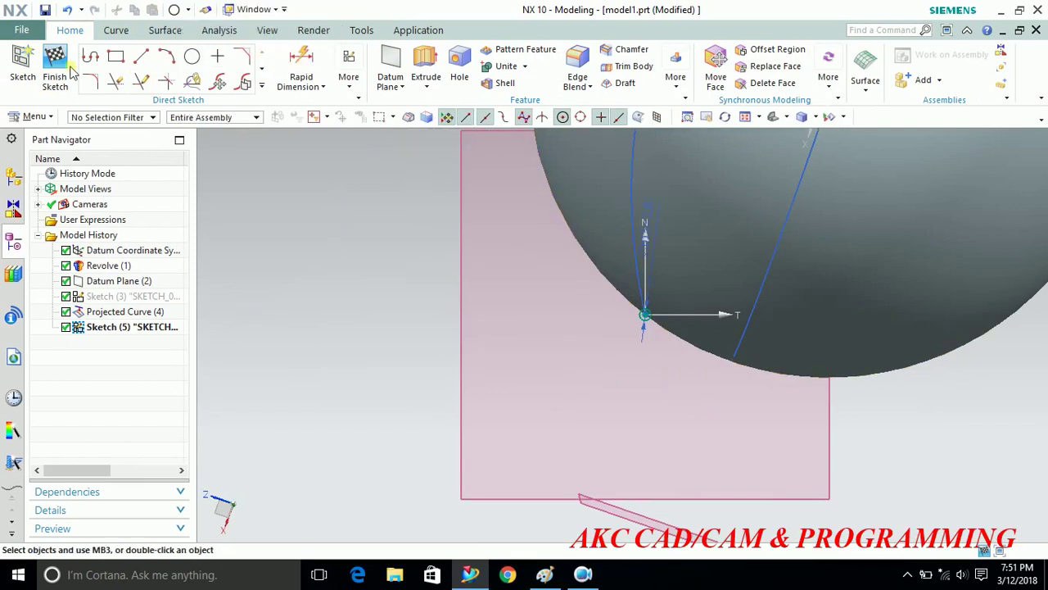
click(54, 62)
scroll(639, 402, down, 3)
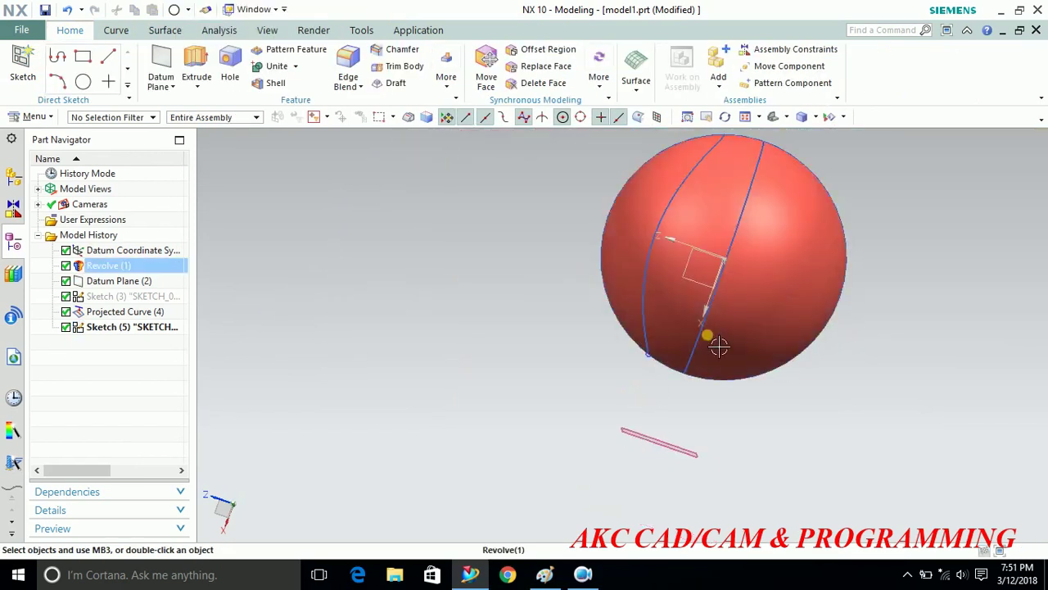
scroll(708, 344, up, 3)
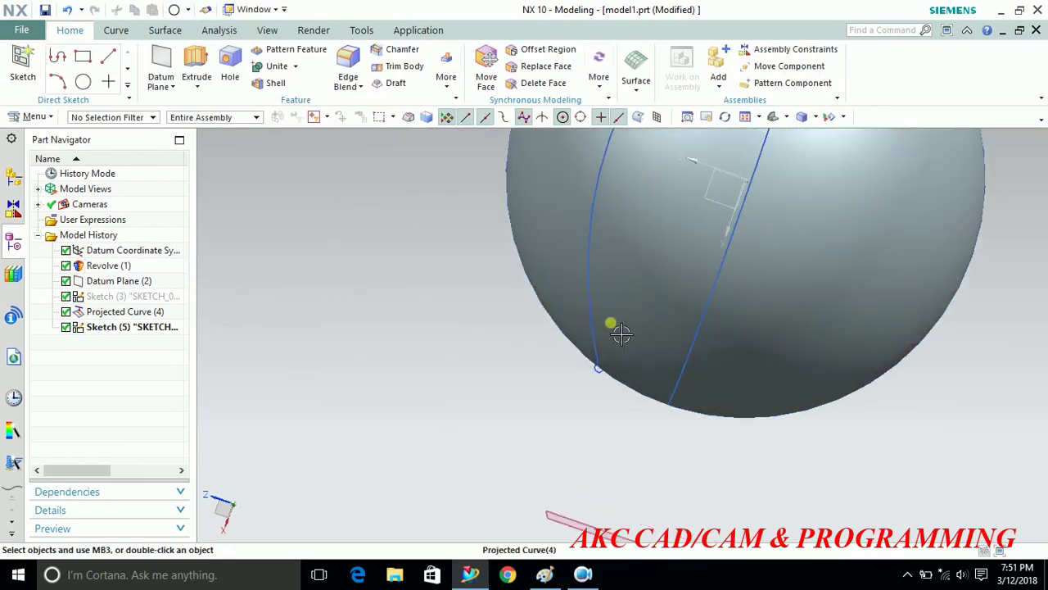
click(25, 65)
Place Sketch (6) on another projected seam with a diameter 2 circle at its origin.
click(684, 374)
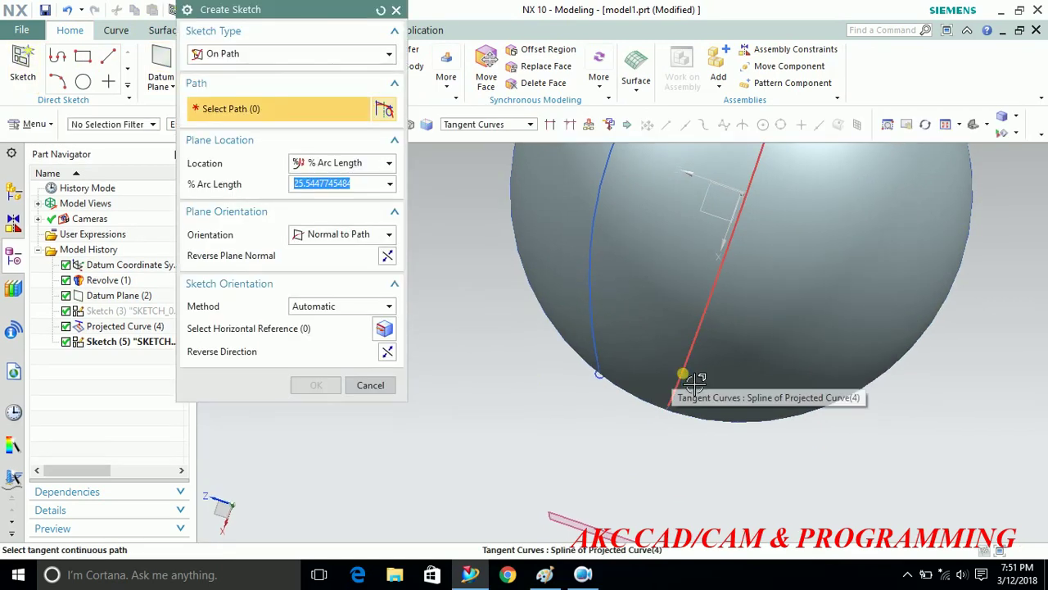
click(326, 384)
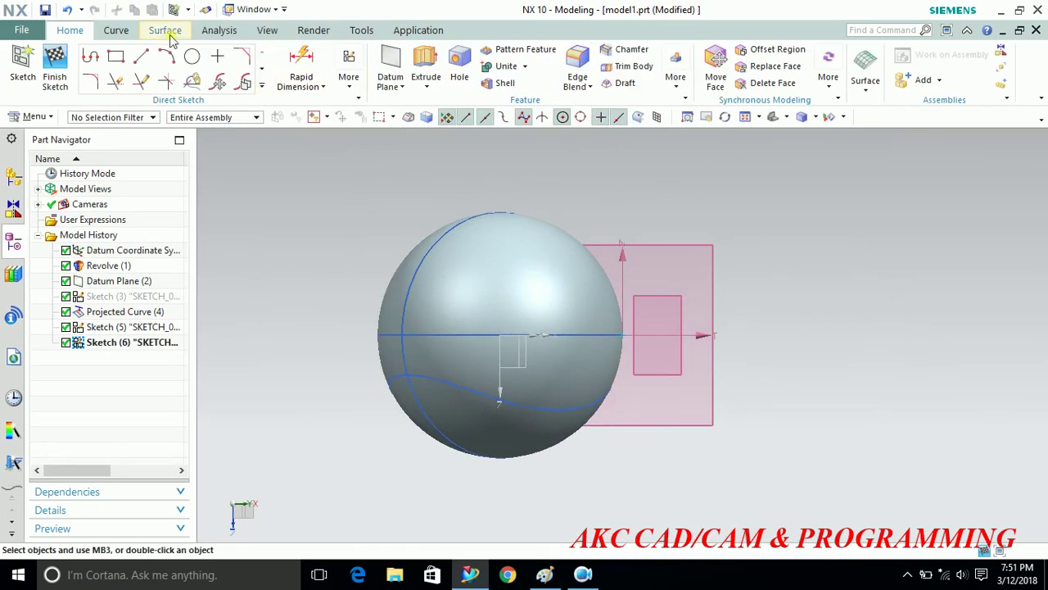
click(193, 59)
click(623, 336)
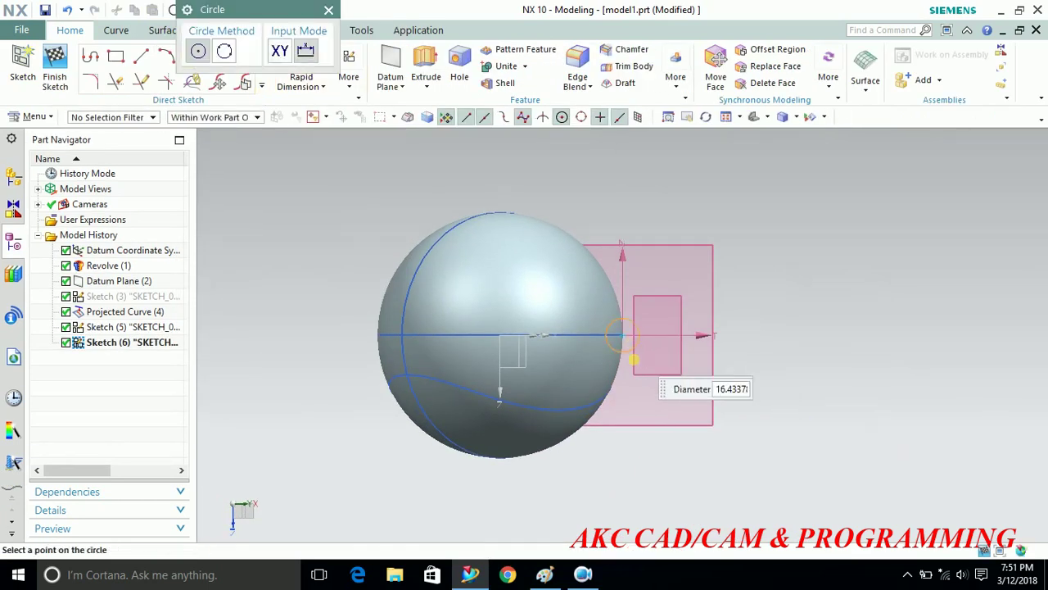
text(2)
click(646, 360)
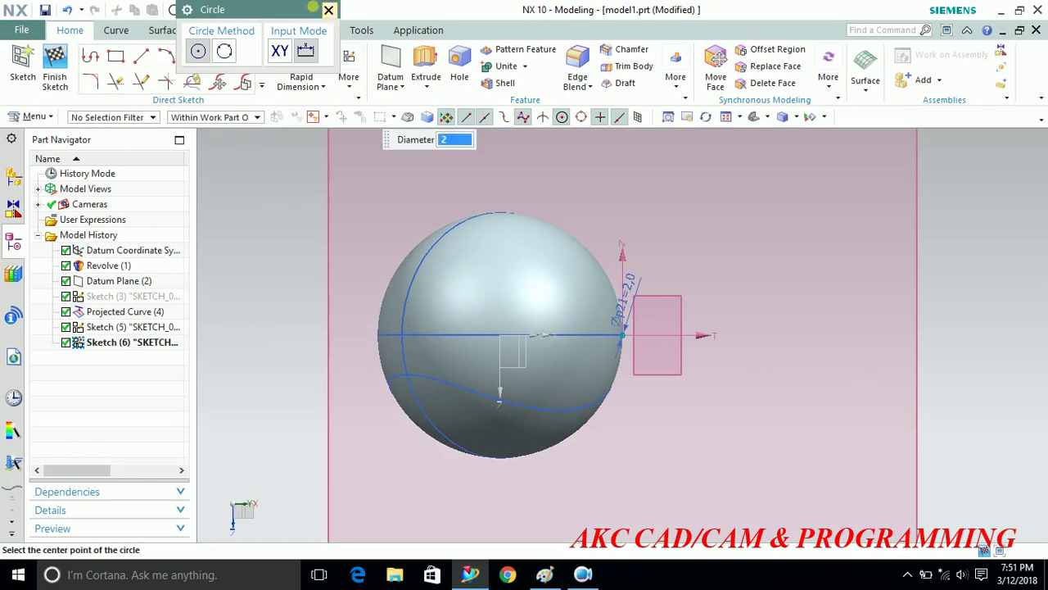
click(328, 10)
click(56, 72)
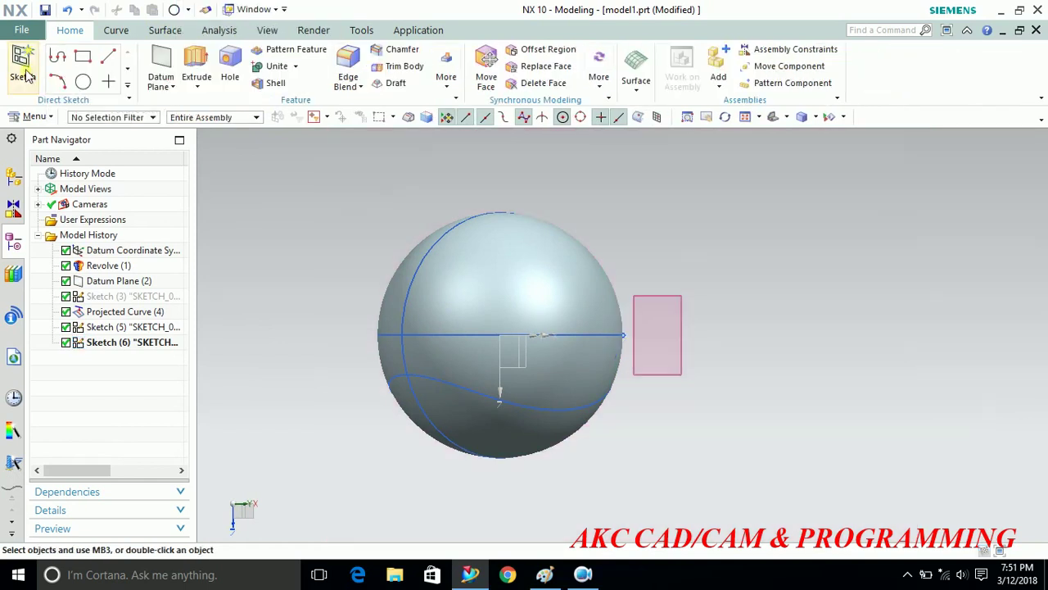
Place an On Path sketch on the equator seam curve.
mouse_move(830, 390)
middle_down()
mouse_move(792, 294)
mouse_move(743, 306)
middle_up()
scroll(689, 379, up, 3)
click(671, 338)
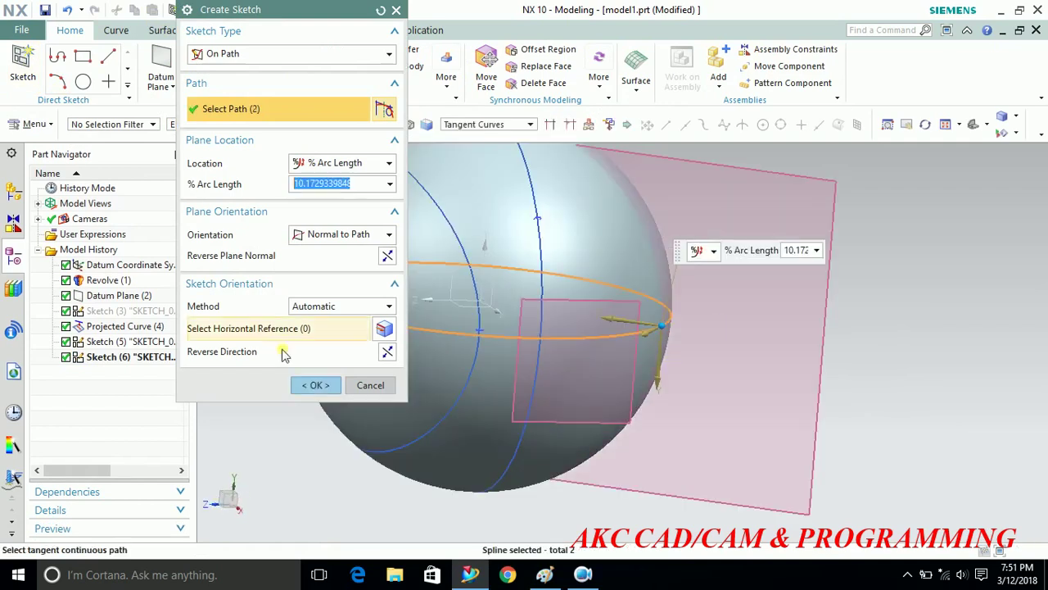
click(311, 385)
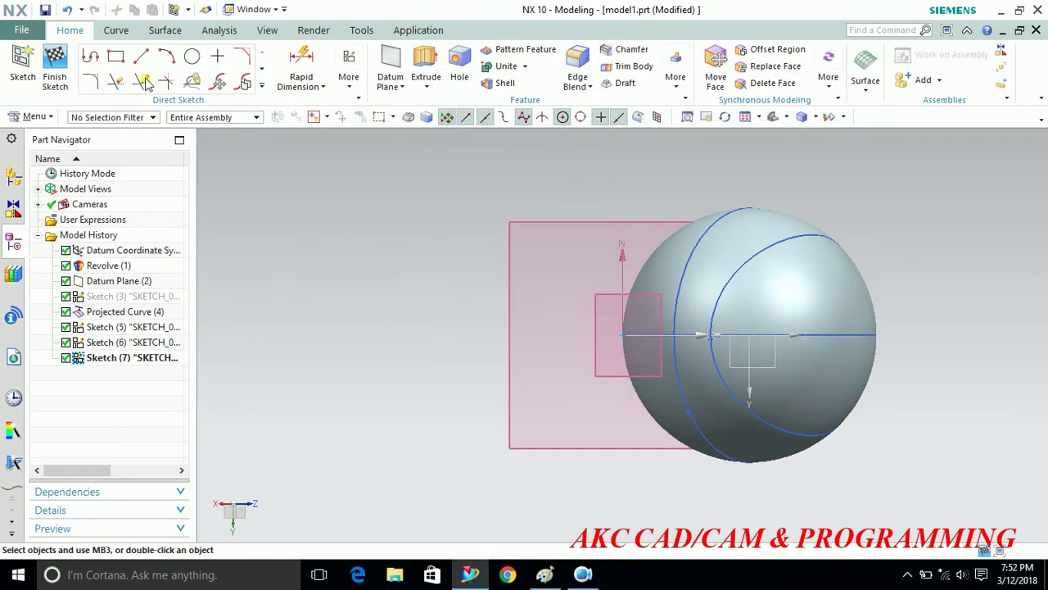
Draw a diameter 2 circle on the seam point and finish the sketch.
click(190, 61)
click(622, 335)
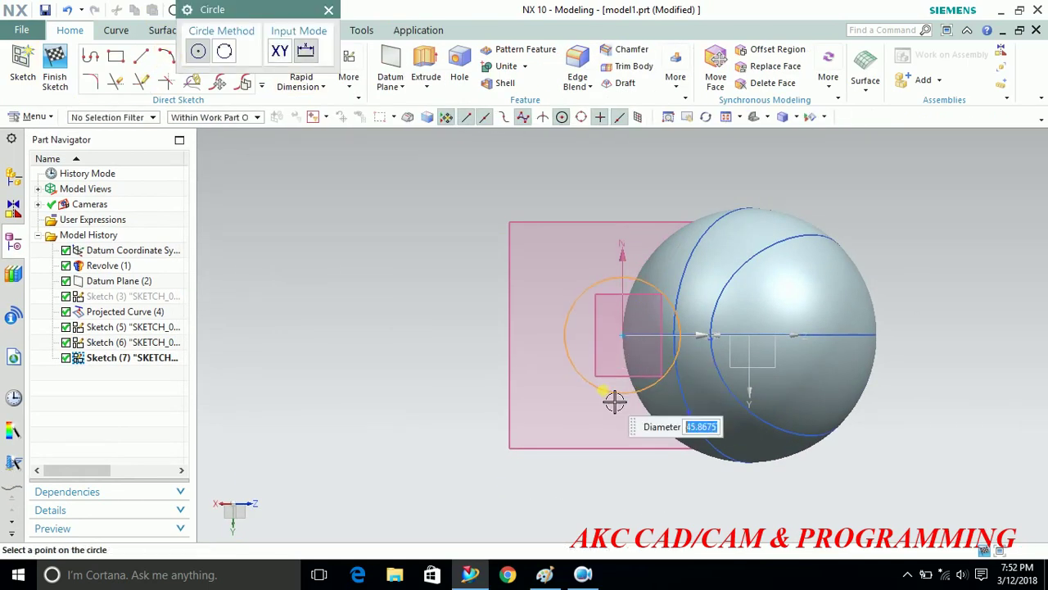
key(Return)
scroll(623, 361, up, 3)
scroll(631, 373, up, 2)
scroll(581, 343, down, 2)
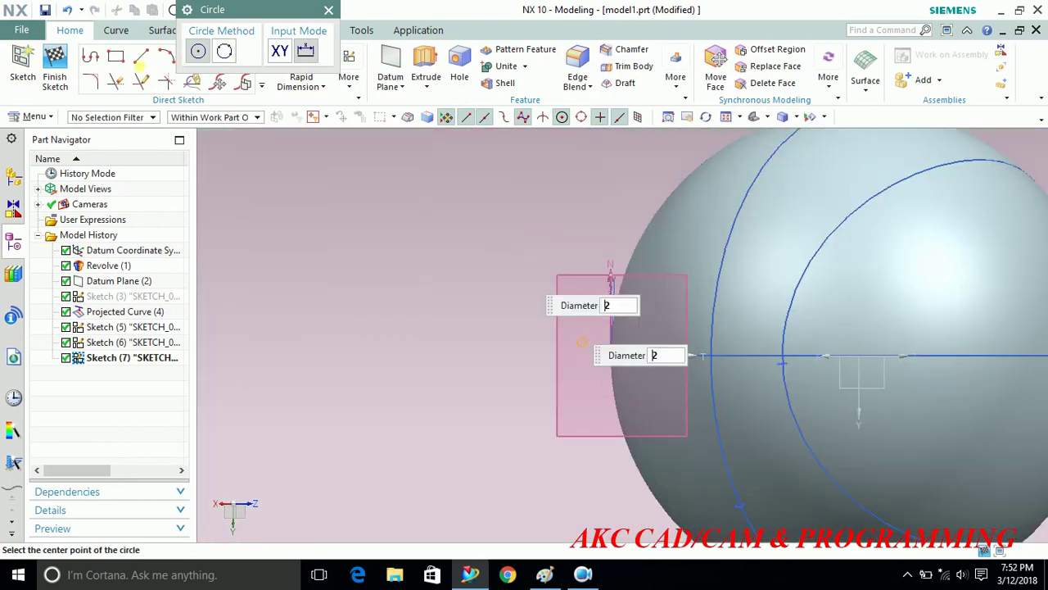
click(55, 61)
scroll(463, 348, down, 3)
mouse_move(462, 348)
middle_down()
mouse_move(478, 319)
mouse_move(447, 327)
mouse_move(440, 295)
middle_up()
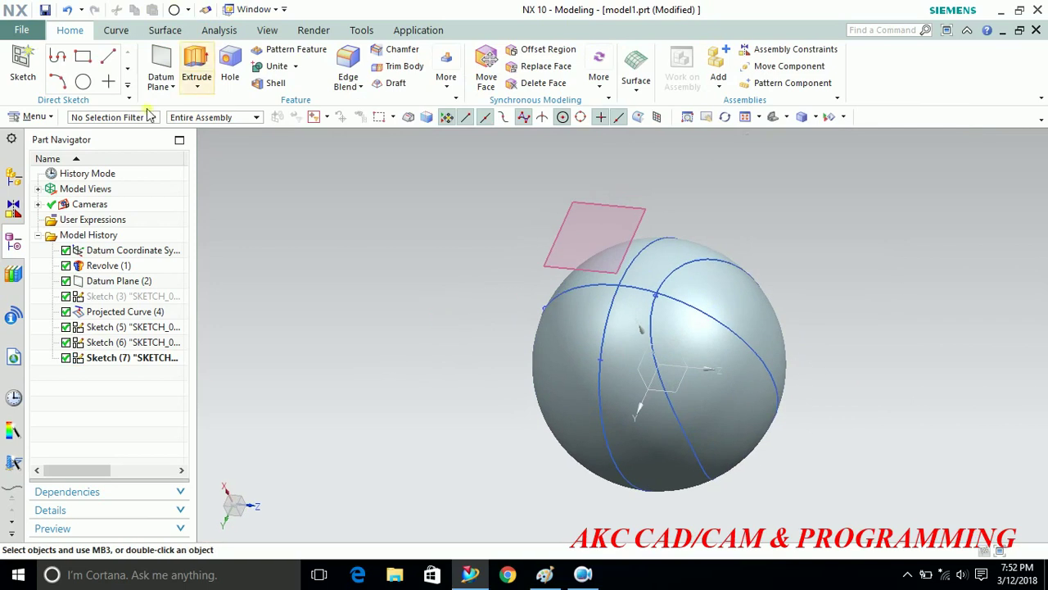
Start a Swept with the small circle as the only section curve.
click(167, 31)
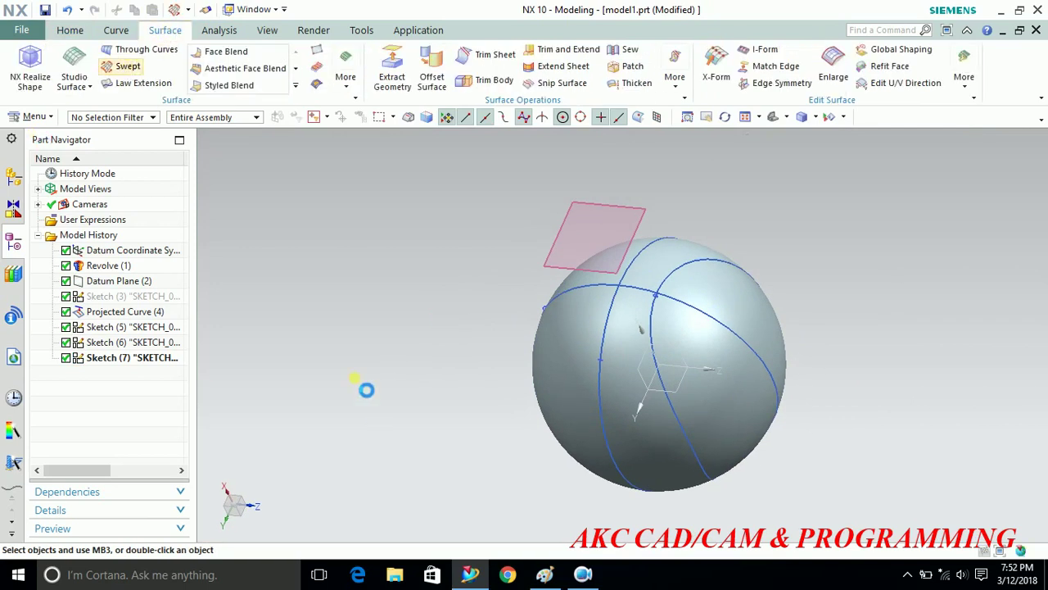
scroll(690, 298, up, 2)
scroll(692, 299, up, 2)
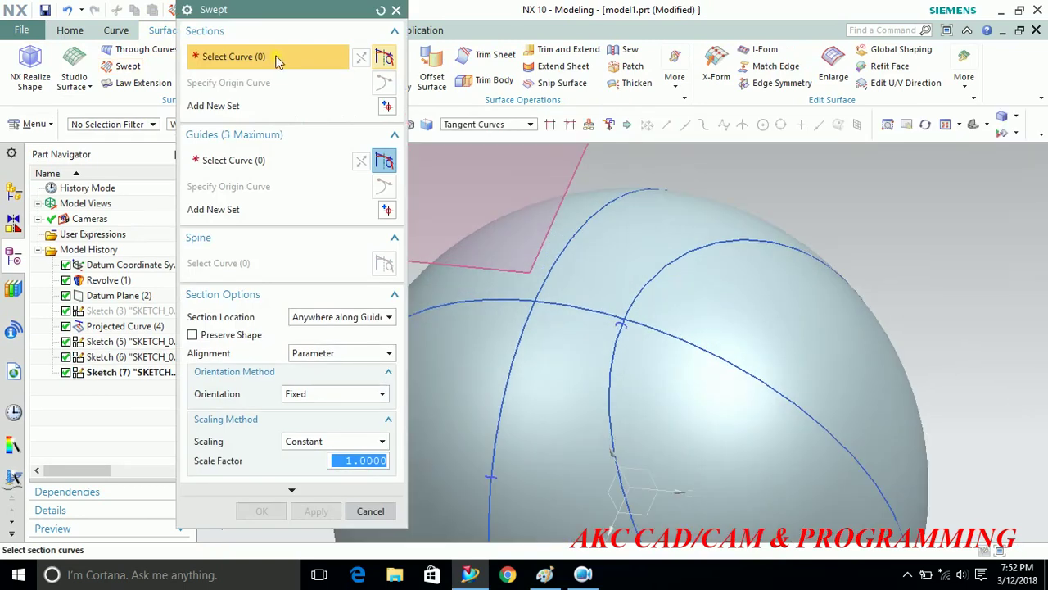
scroll(635, 336, up, 2)
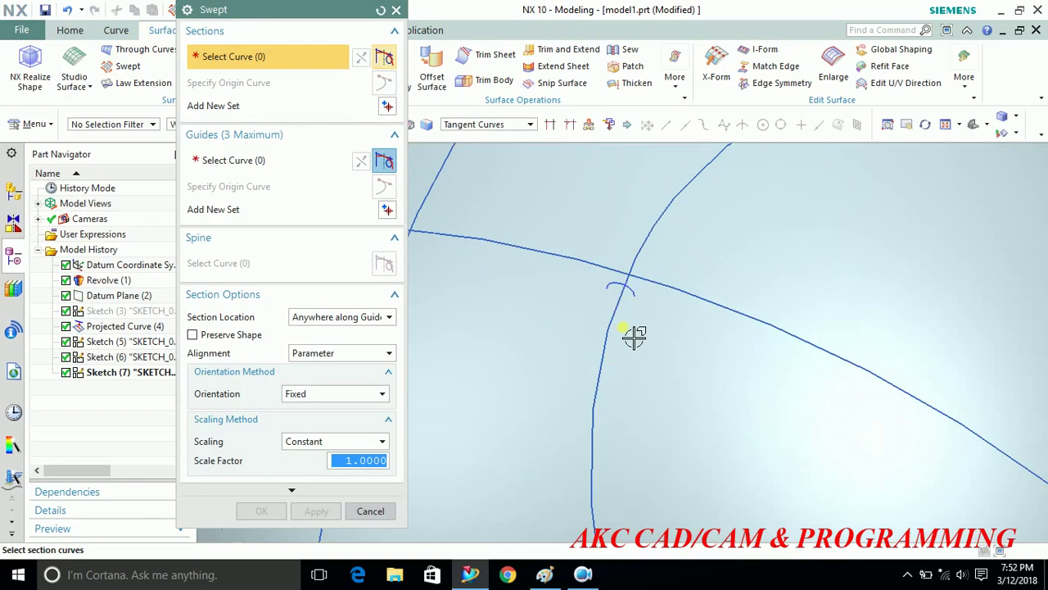
click(620, 288)
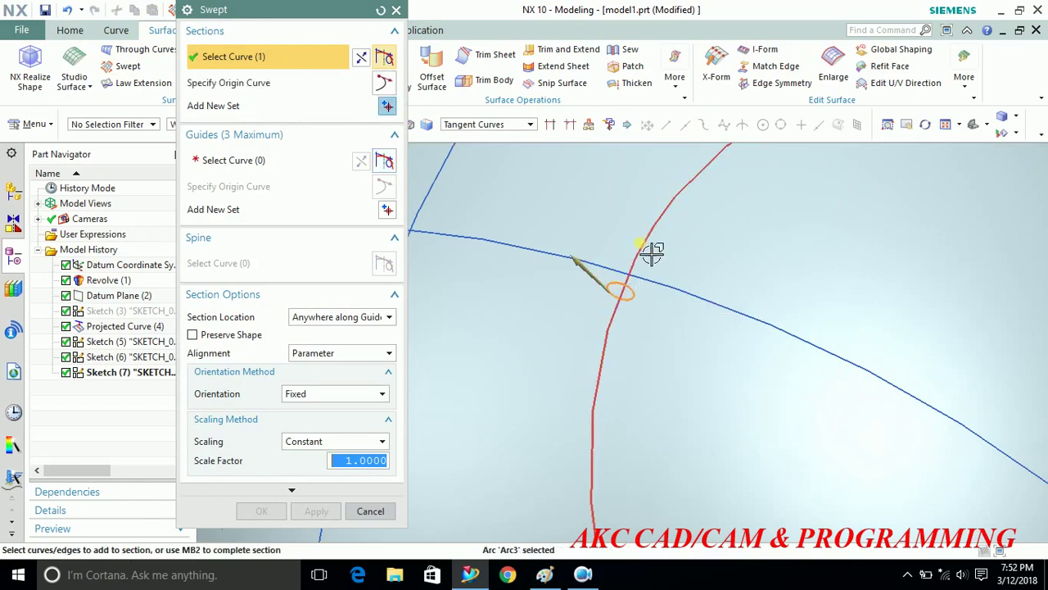
click(650, 220)
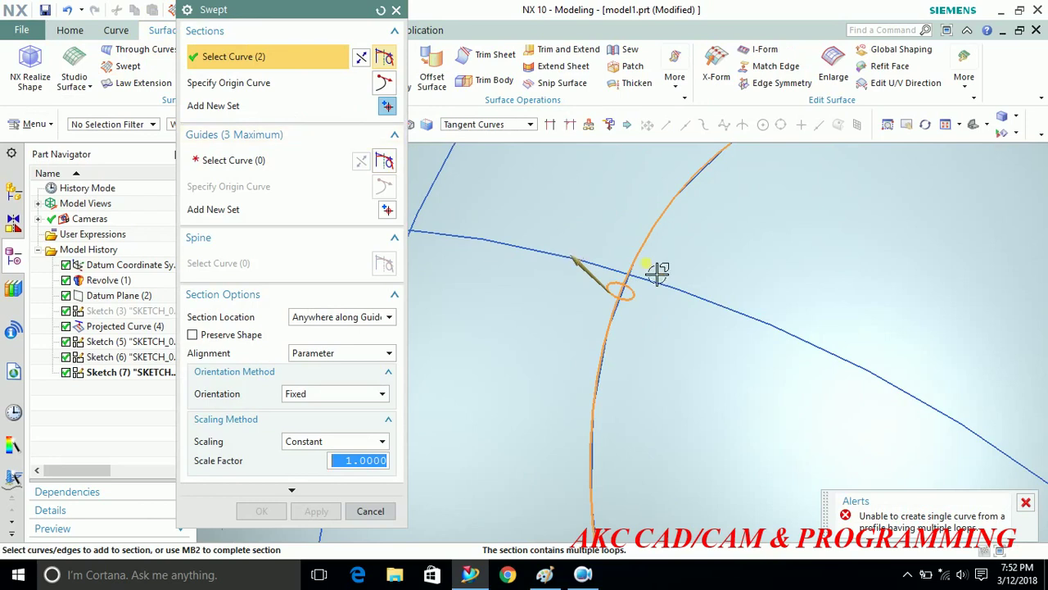
shift+click(652, 255)
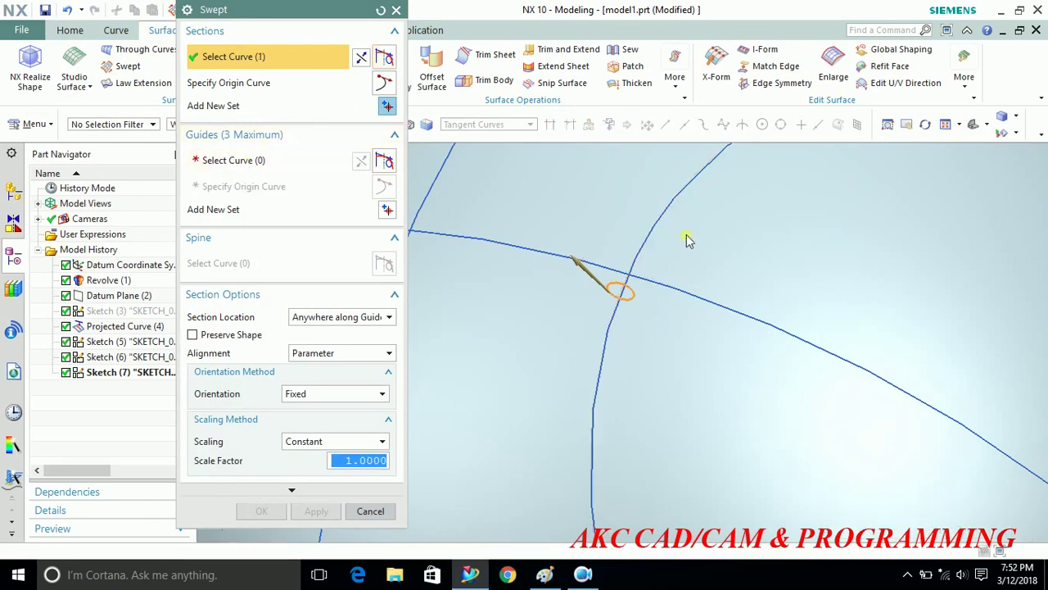
Use the seam curve as guide to create the first swept tube, Swept (8).
middle_click(653, 261)
click(657, 218)
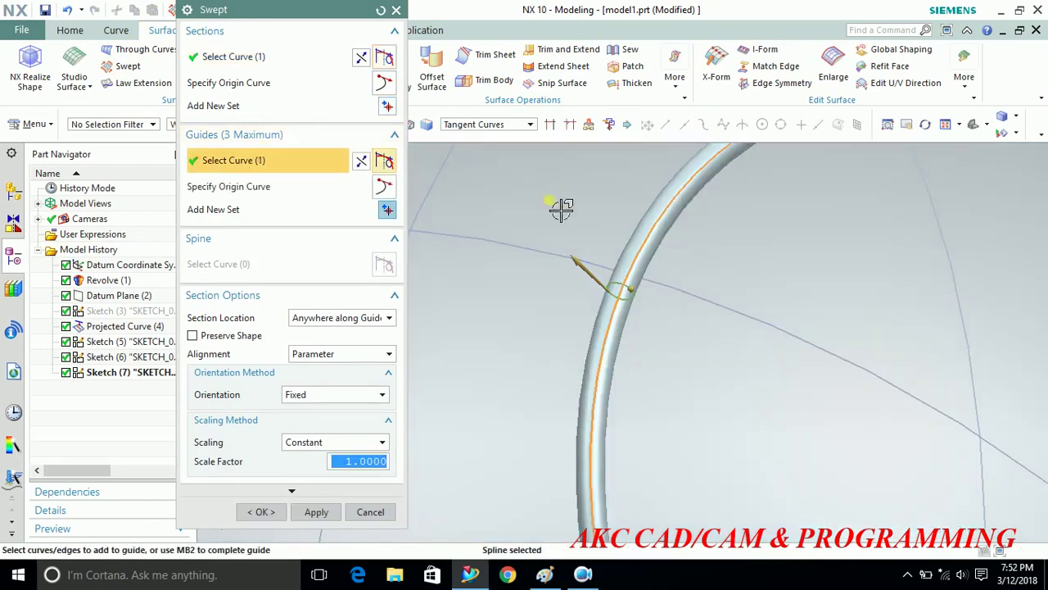
click(318, 513)
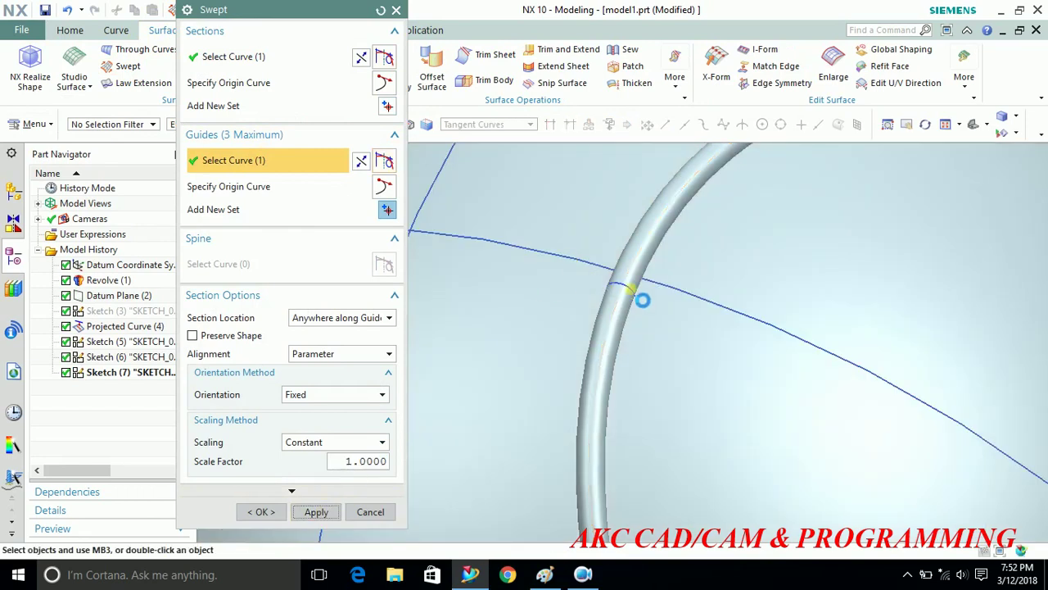
scroll(615, 283, down, 3)
scroll(615, 285, down, 2)
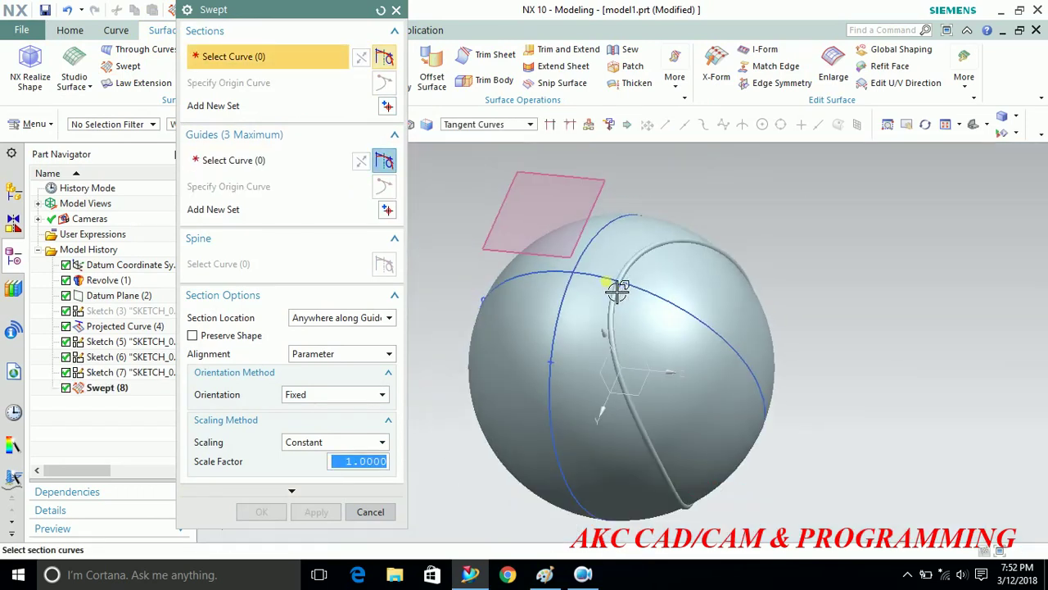
scroll(553, 348, up, 3)
scroll(559, 393, up, 3)
Sweep the small circle along the circular seam to create Swept (9).
click(567, 323)
middle_click(567, 324)
click(560, 278)
scroll(655, 323, down, 3)
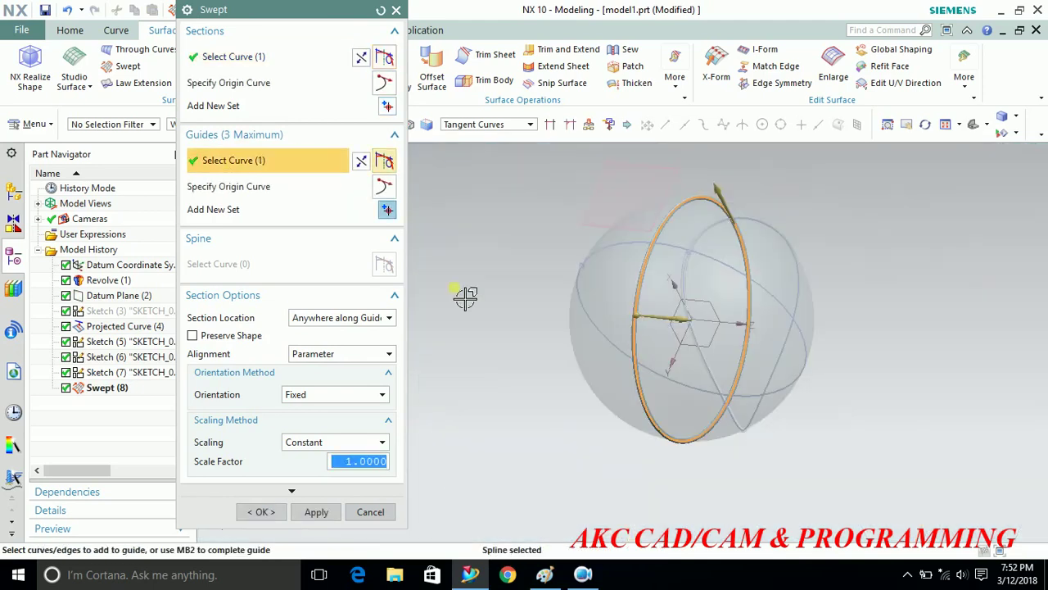
click(315, 512)
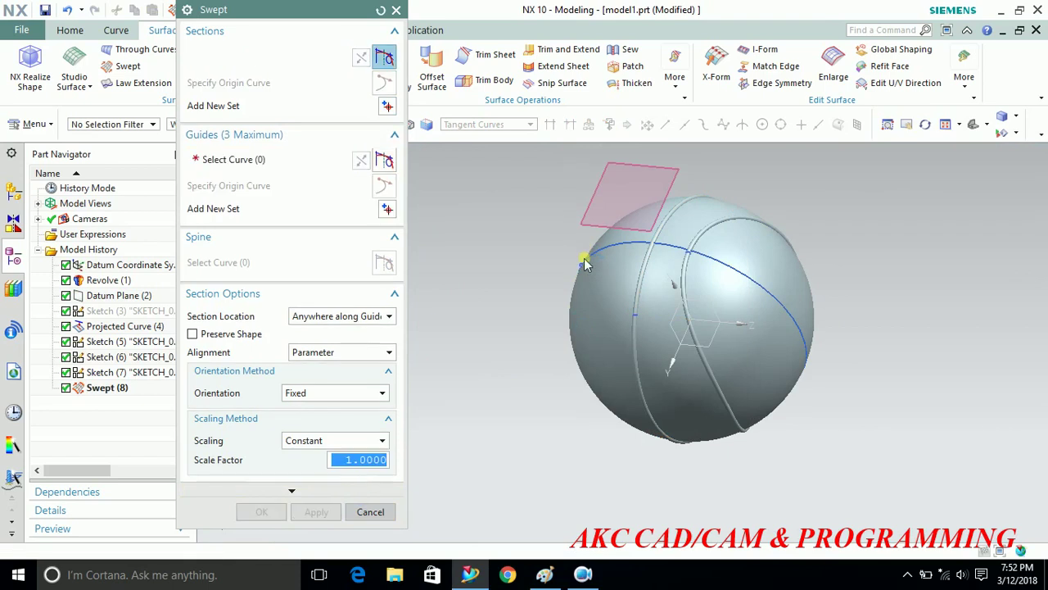
scroll(594, 262, up, 5)
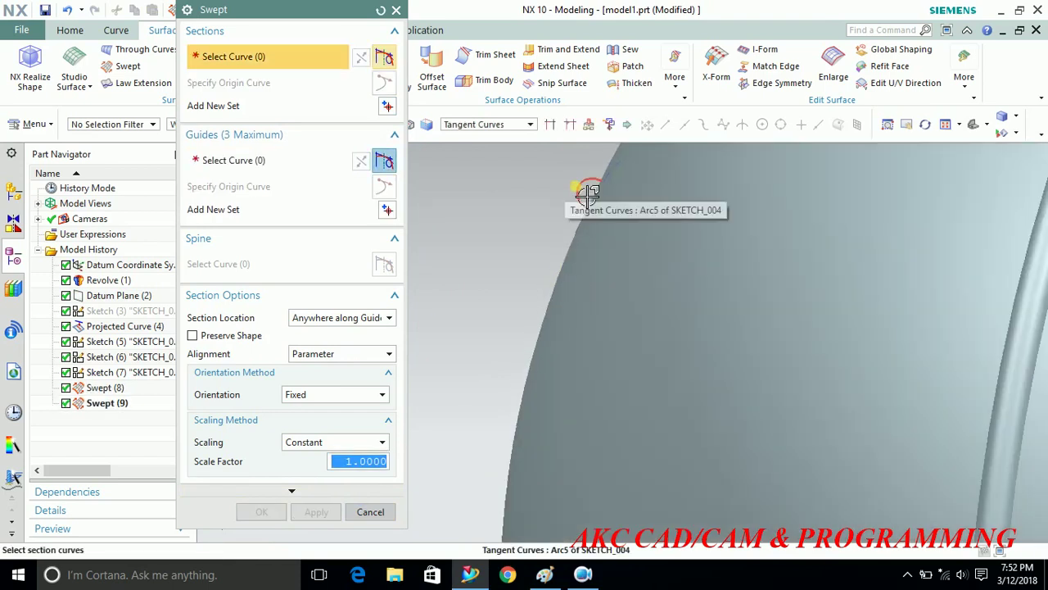
Sweep the small circle along the remaining seam loop to create Swept (10).
click(584, 197)
scroll(592, 276, down, 3)
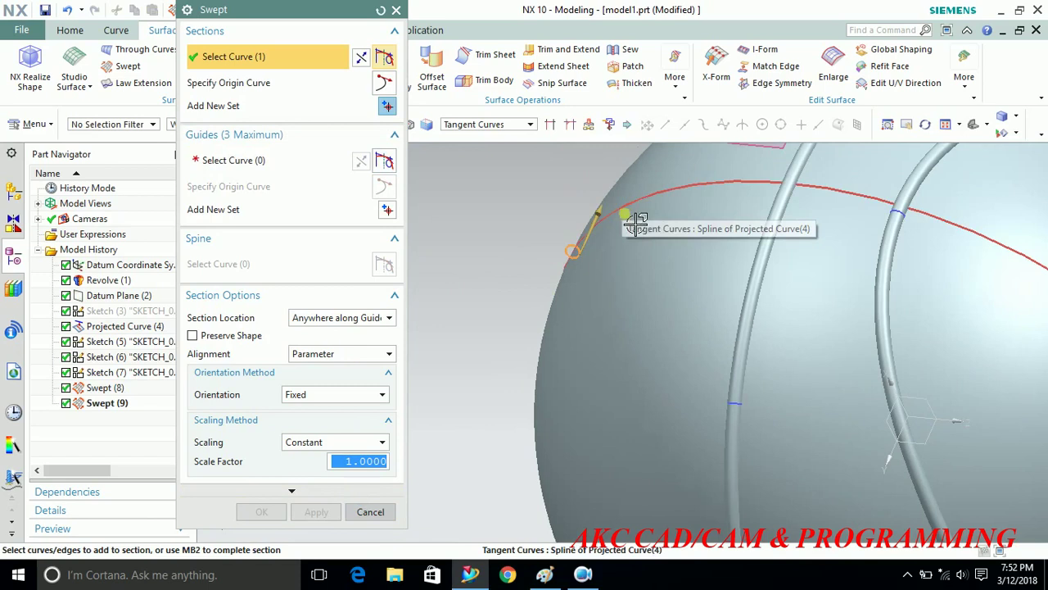
middle_drag(590, 311, 626, 285)
click(638, 276)
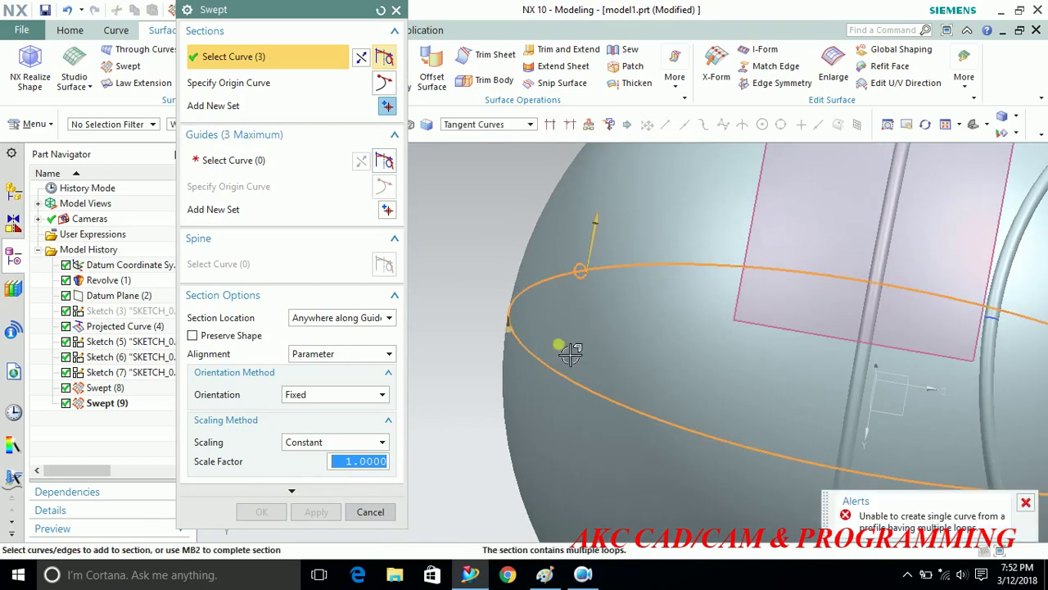
shift+click(653, 277)
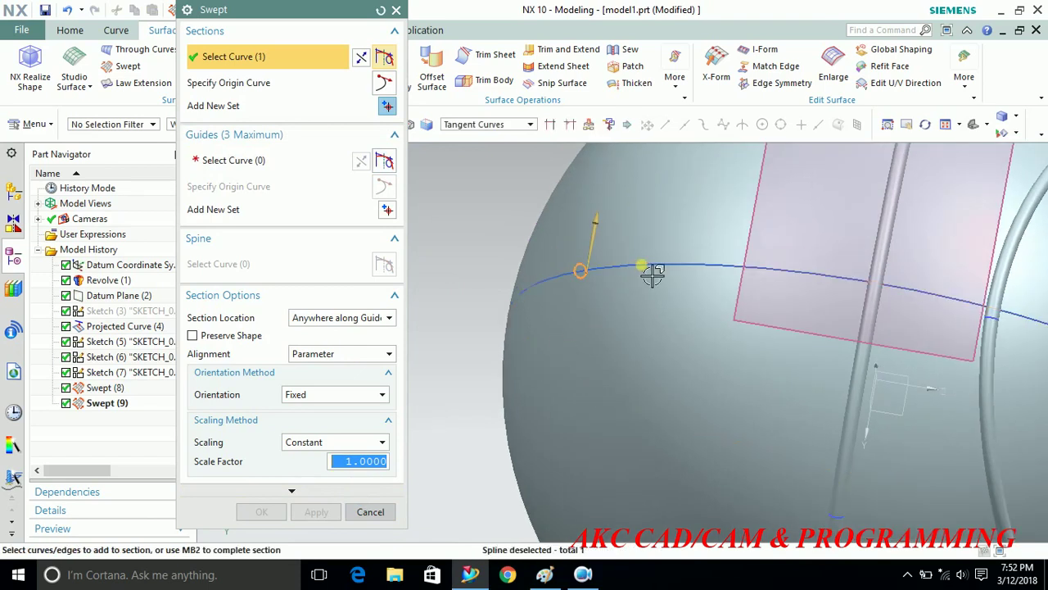
middle_click(655, 281)
click(631, 276)
click(262, 511)
key(ctrl+f)
middle_drag(387, 372, 346, 434)
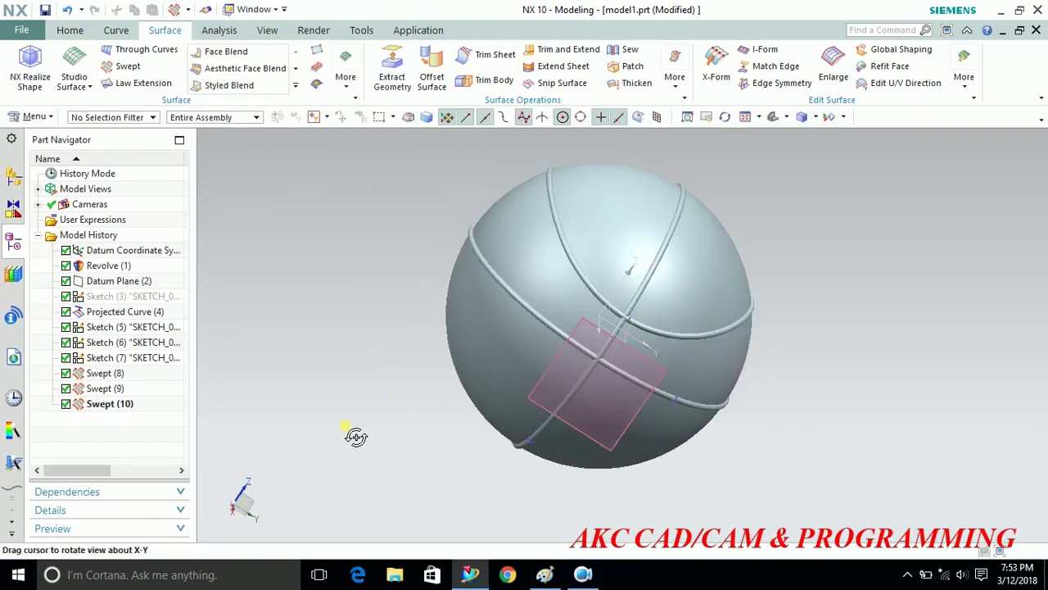
scroll(696, 393, up, 4)
Hide Datum Plane (2).
right_click(690, 402)
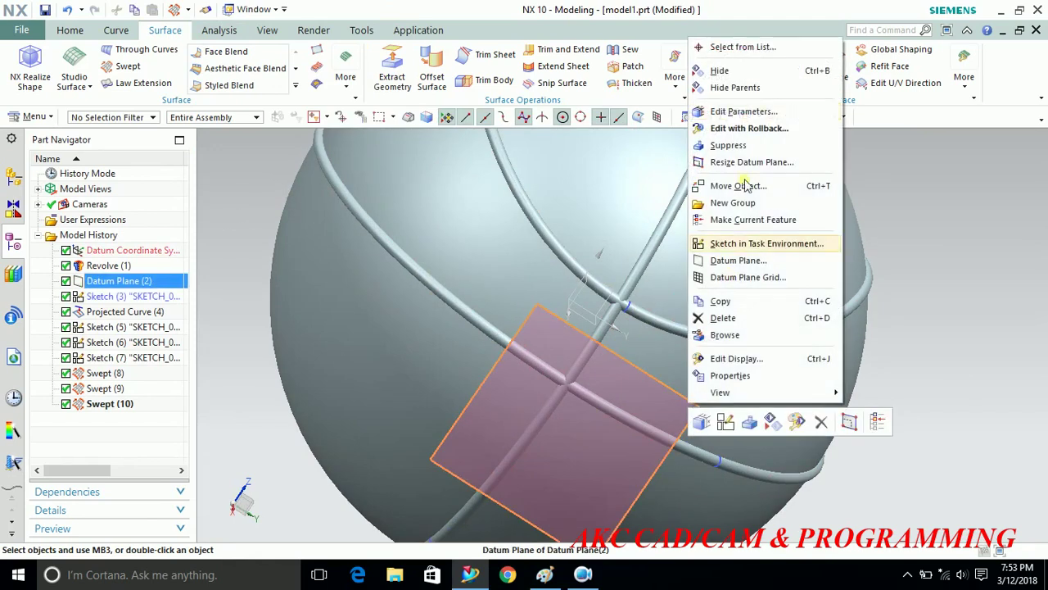
click(712, 65)
scroll(573, 327, down, 3)
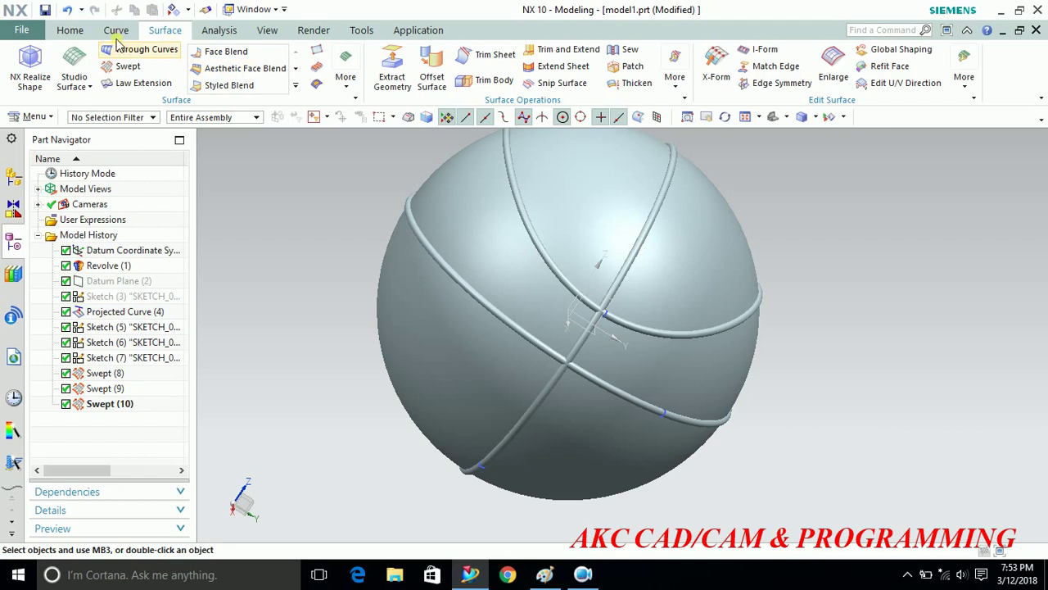
Start the Subtract boolean from the Home tab's Unite dropdown.
click(71, 30)
click(296, 65)
click(277, 101)
scroll(603, 245, up, 1)
scroll(627, 270, up, 1)
Mirror Swept (8) across the XY datum plane to create Mirror Feature (11).
click(370, 266)
scroll(369, 233, down, 2)
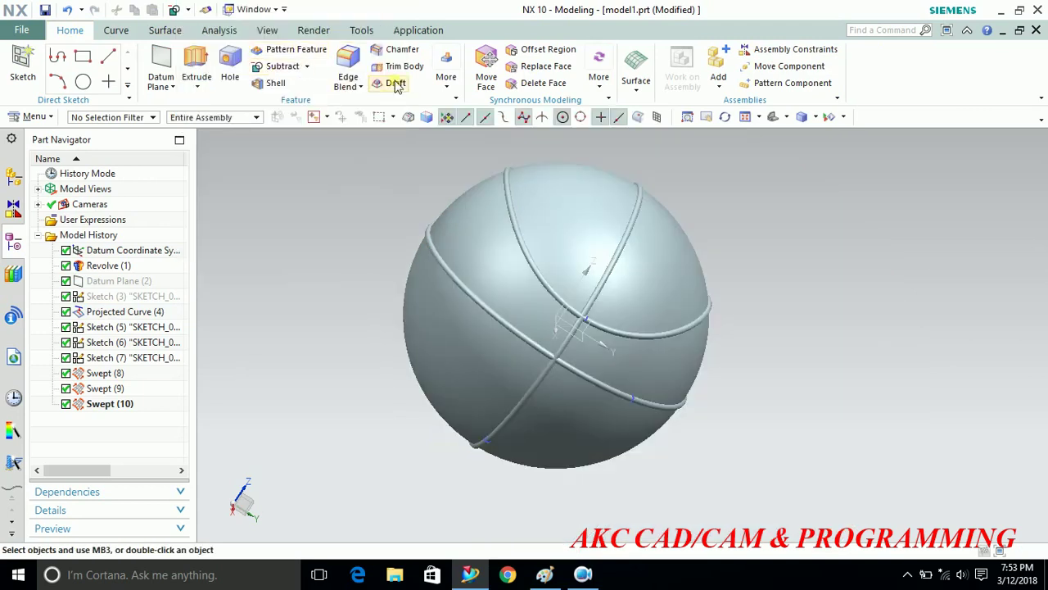
click(459, 98)
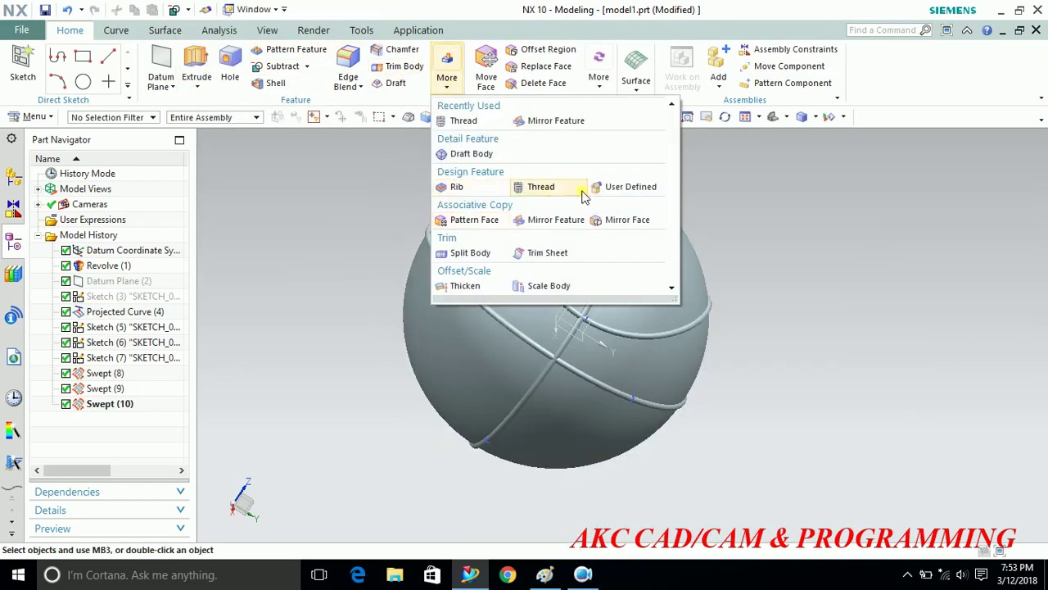
click(497, 175)
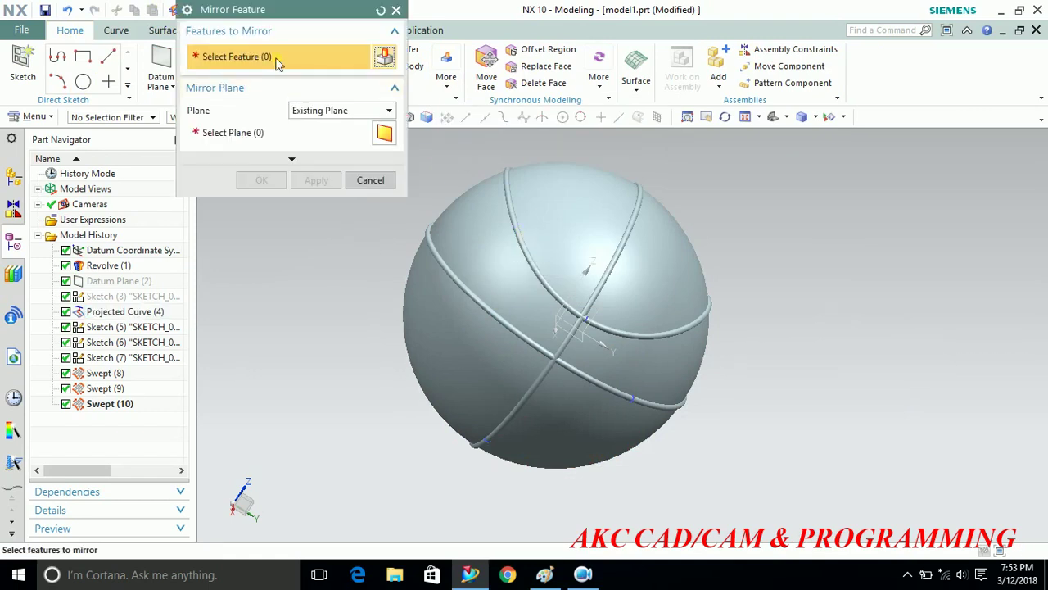
scroll(516, 259, up, 3)
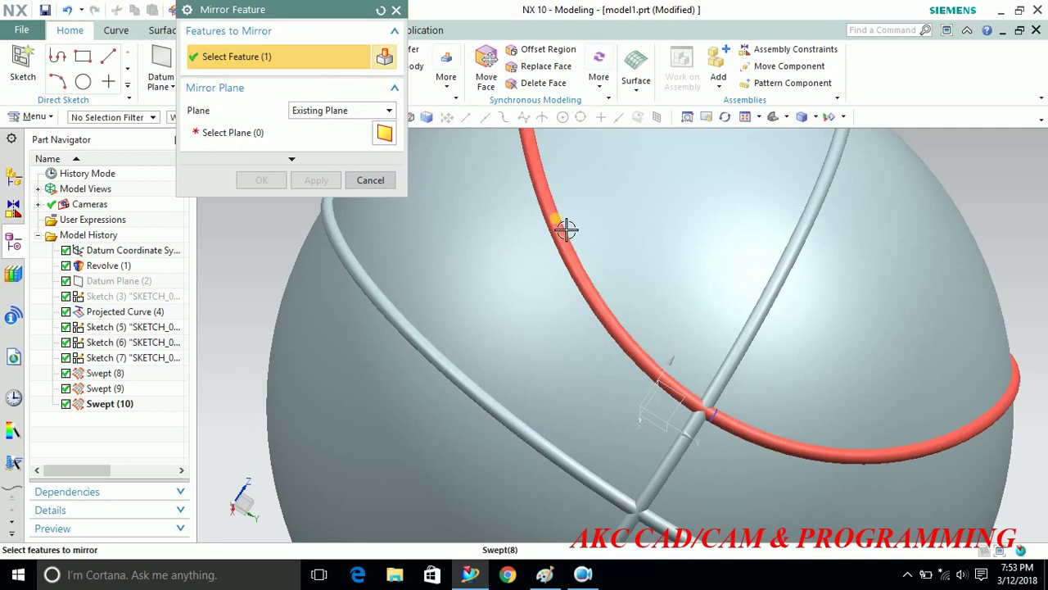
click(564, 228)
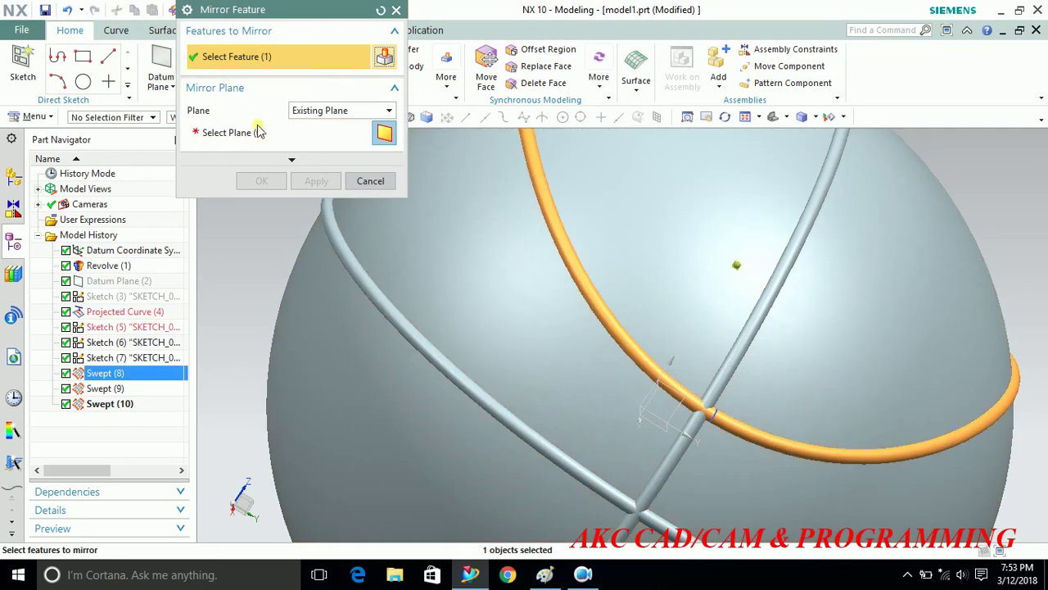
click(656, 424)
click(252, 181)
scroll(533, 281, down, 5)
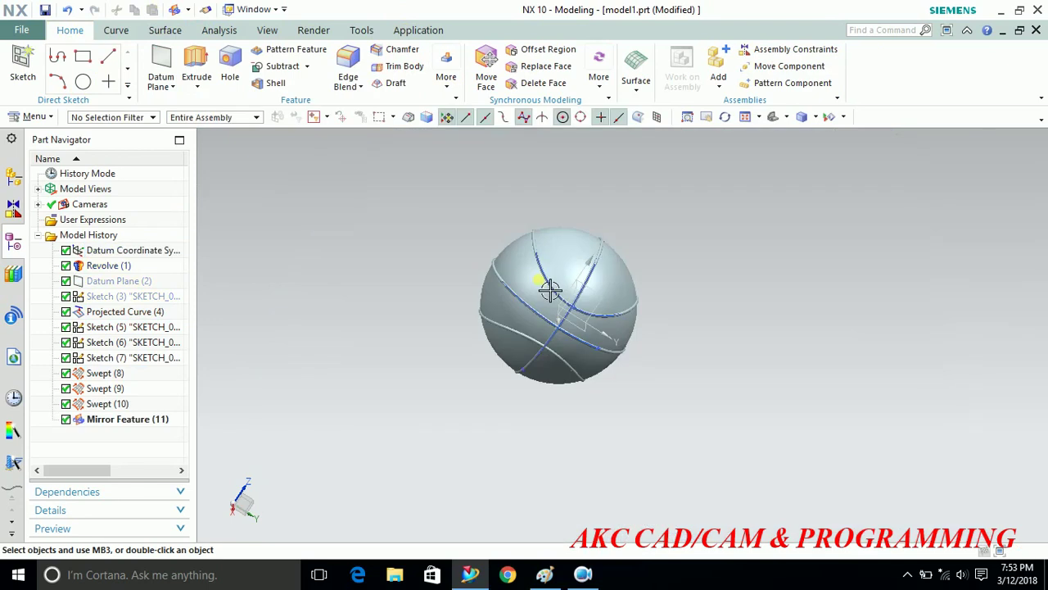
mouse_move(403, 307)
middle_down()
mouse_move(388, 319)
mouse_move(423, 382)
mouse_move(336, 293)
middle_up()
scroll(545, 295, up, 3)
scroll(270, 224, down, 1)
scroll(270, 225, up, 1)
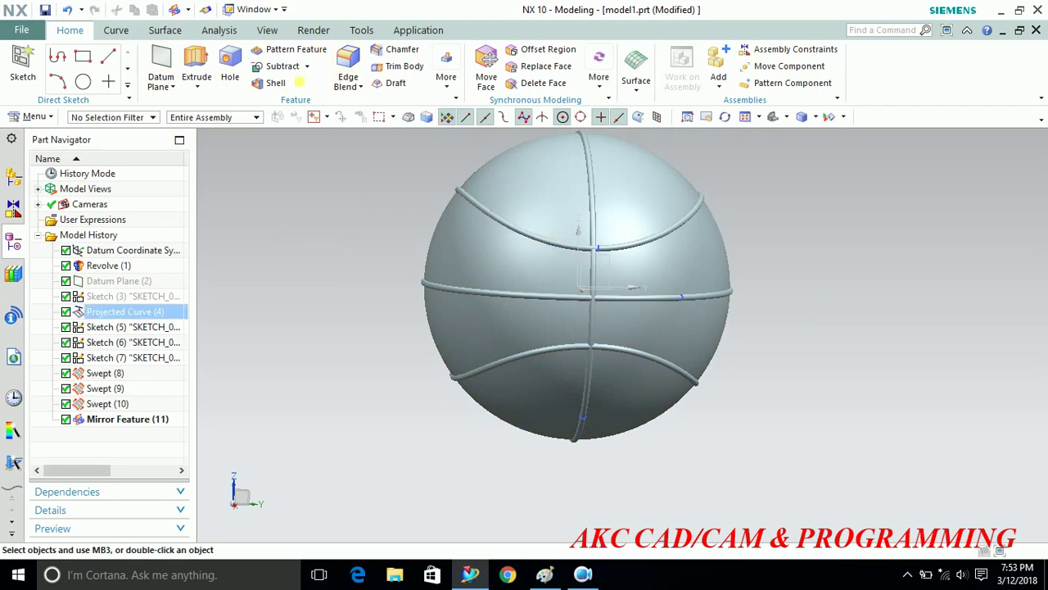
Subtract the first seam tube and the upper arc tube from the sphere.
click(282, 70)
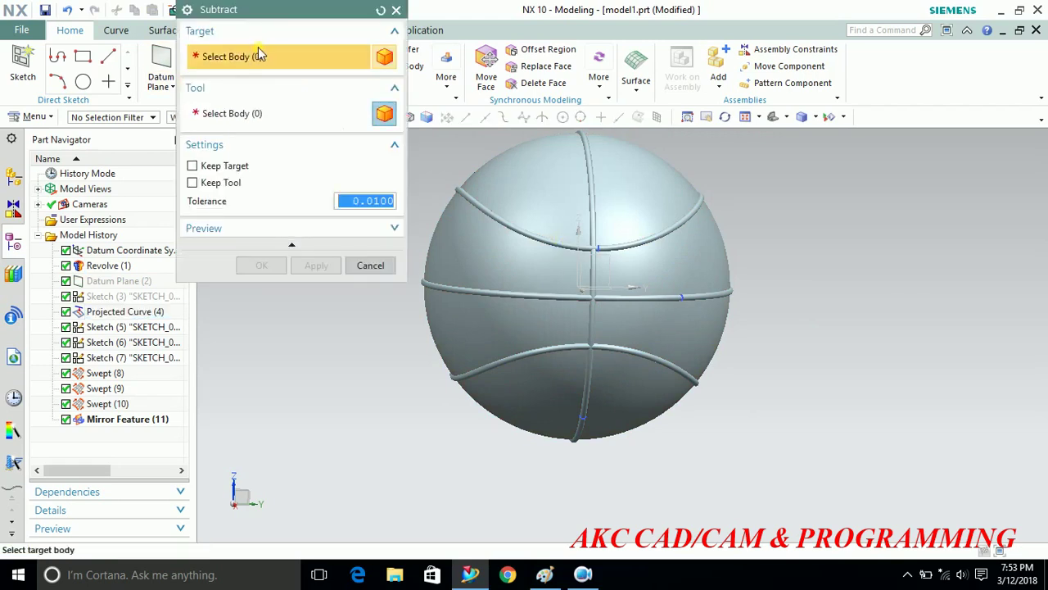
click(606, 222)
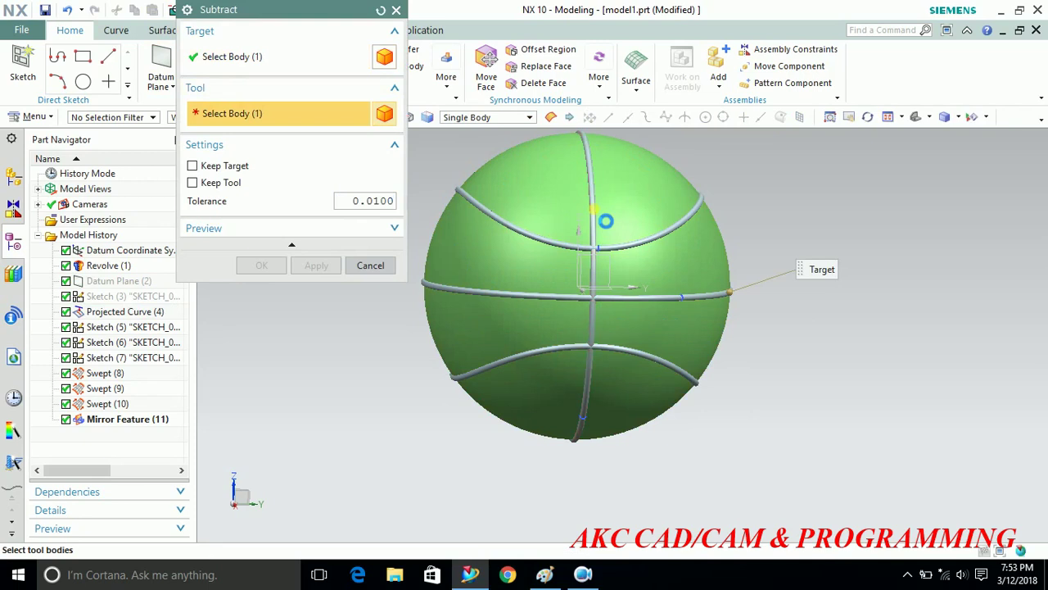
click(319, 268)
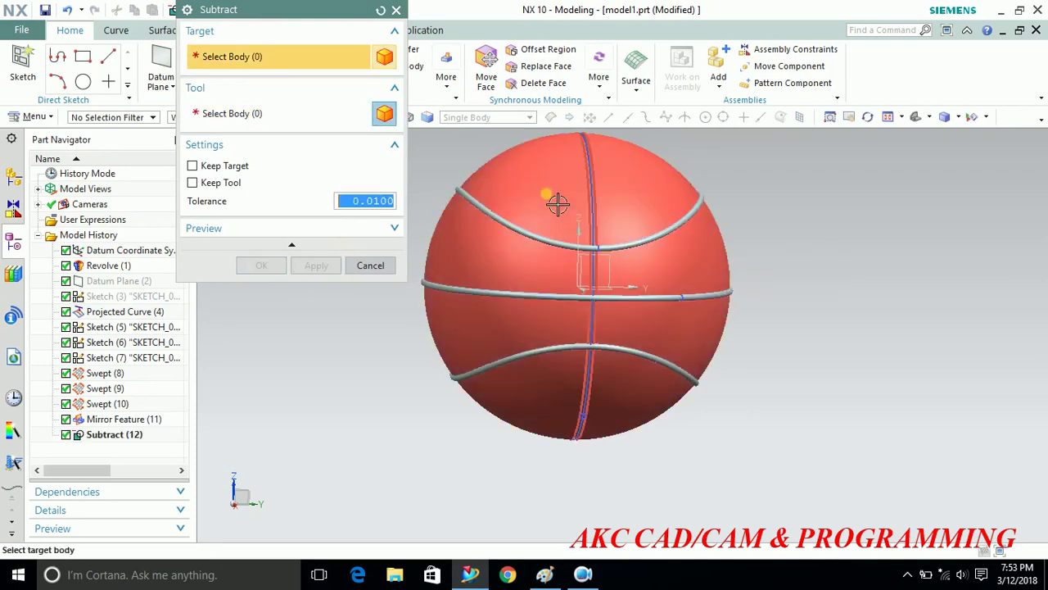
click(533, 244)
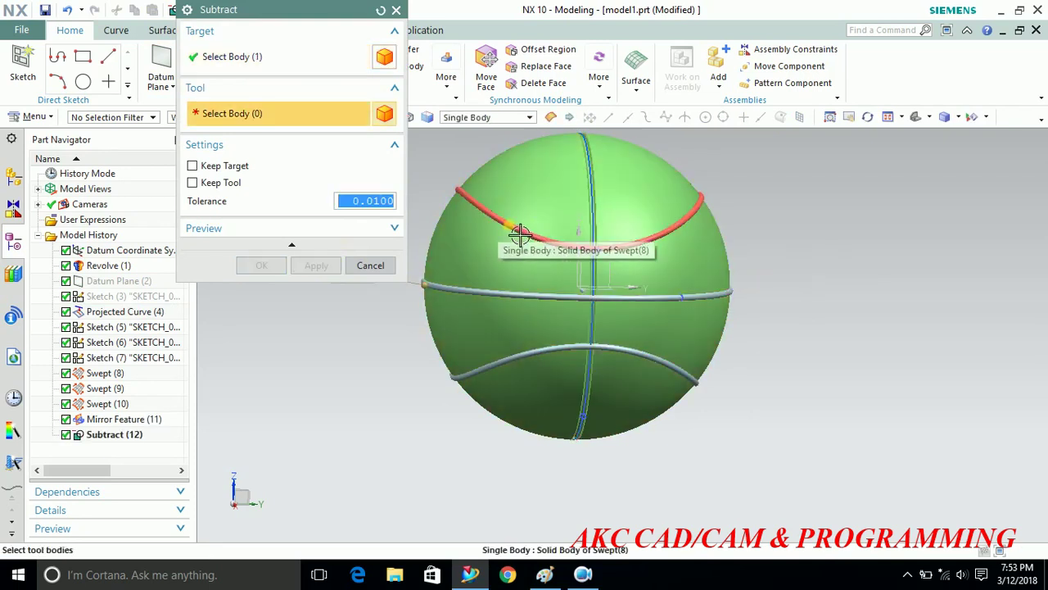
click(490, 222)
click(316, 264)
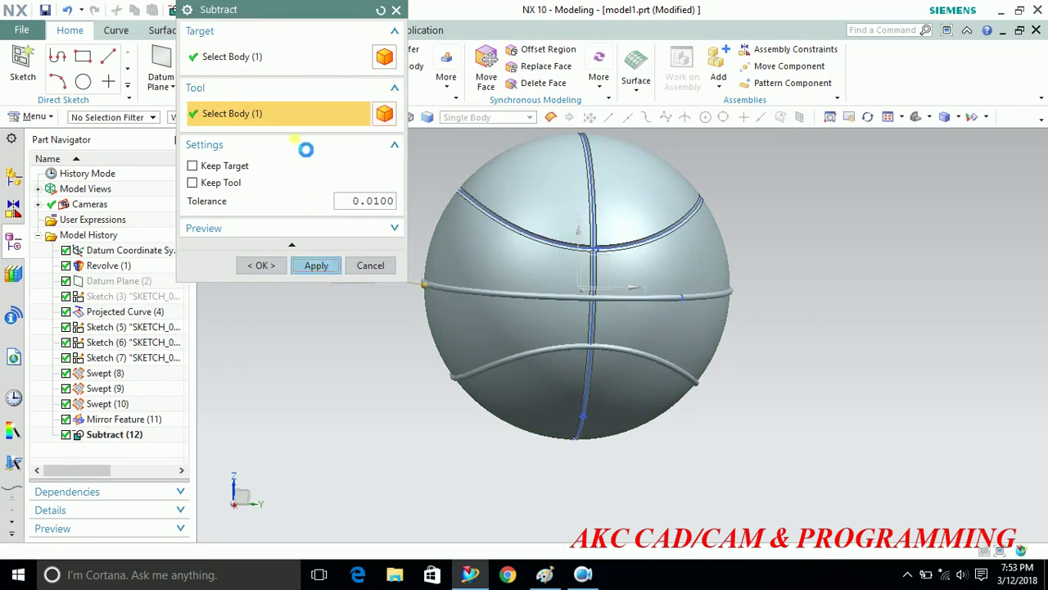
Subtract the middle ring and lower arc tubes from the sphere.
click(532, 188)
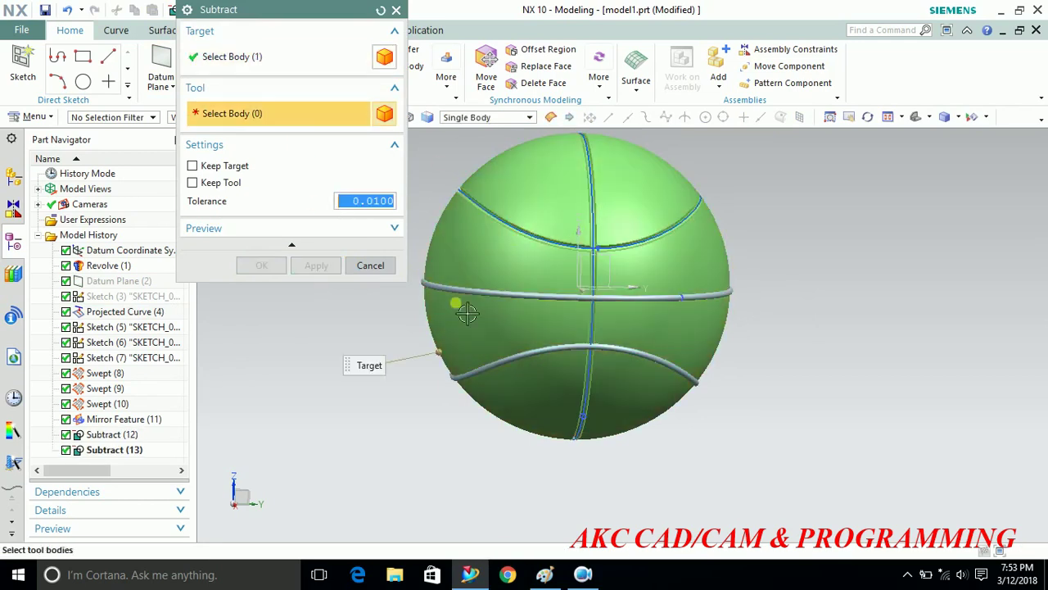
click(522, 304)
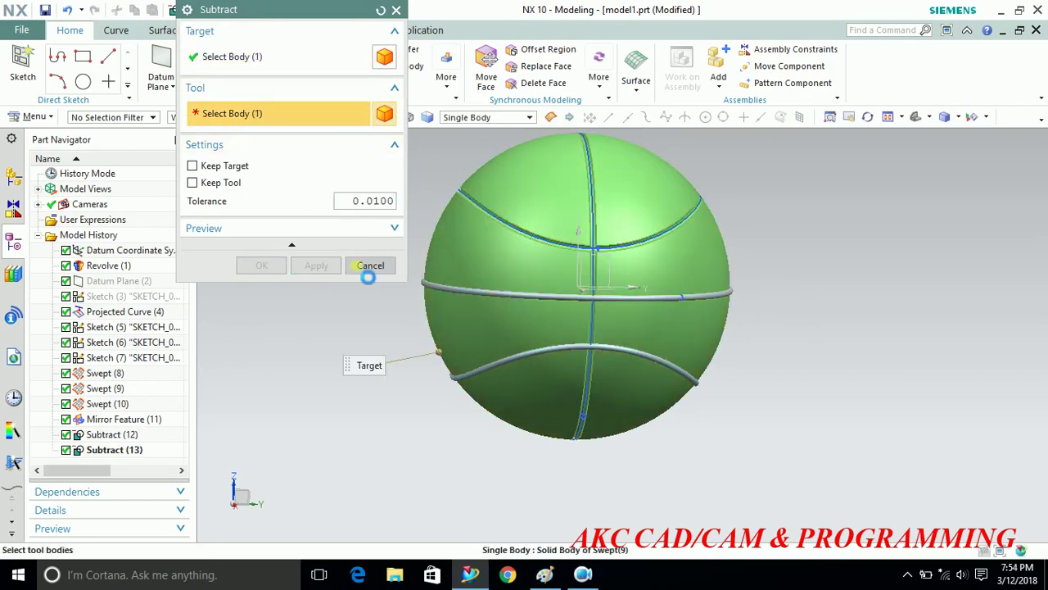
click(316, 266)
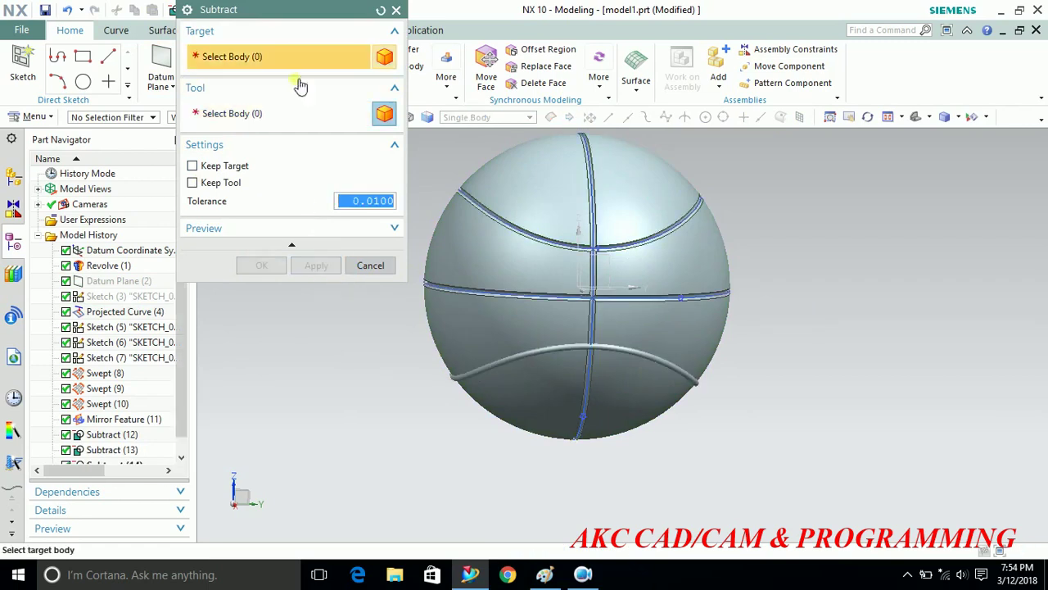
click(574, 356)
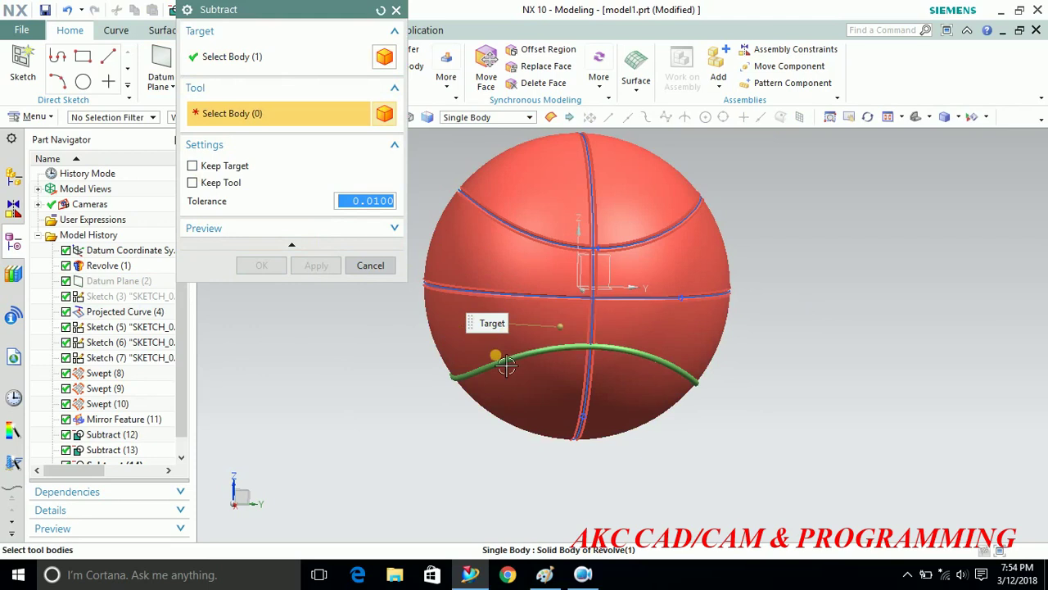
click(536, 360)
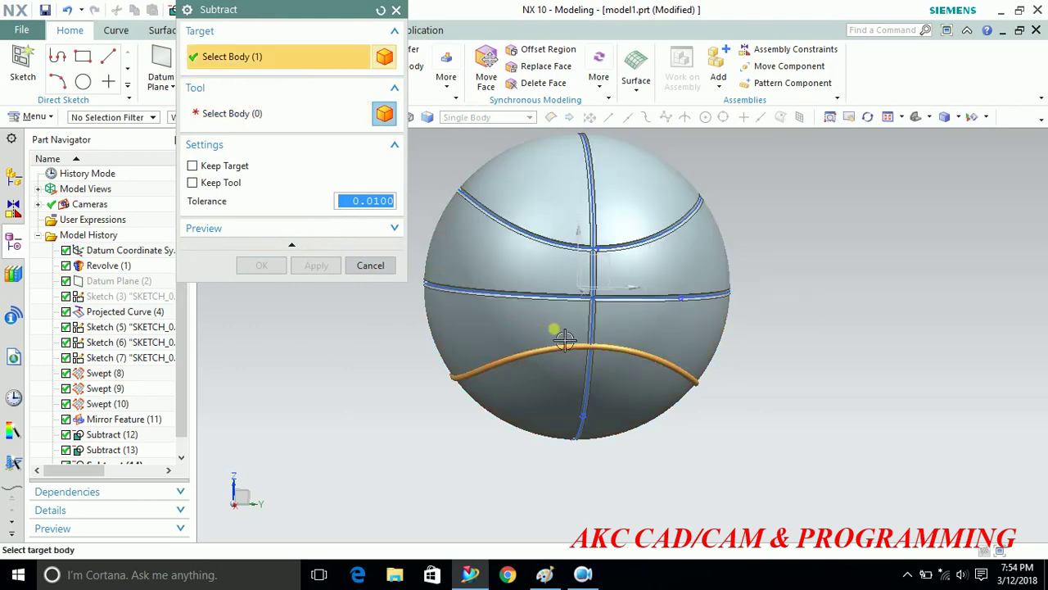
click(501, 336)
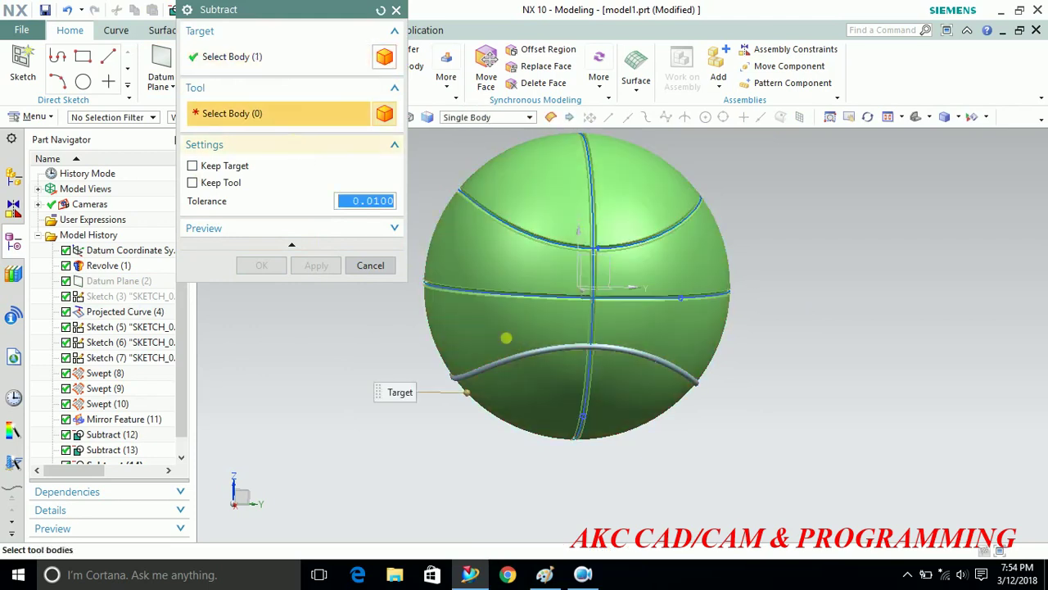
click(540, 358)
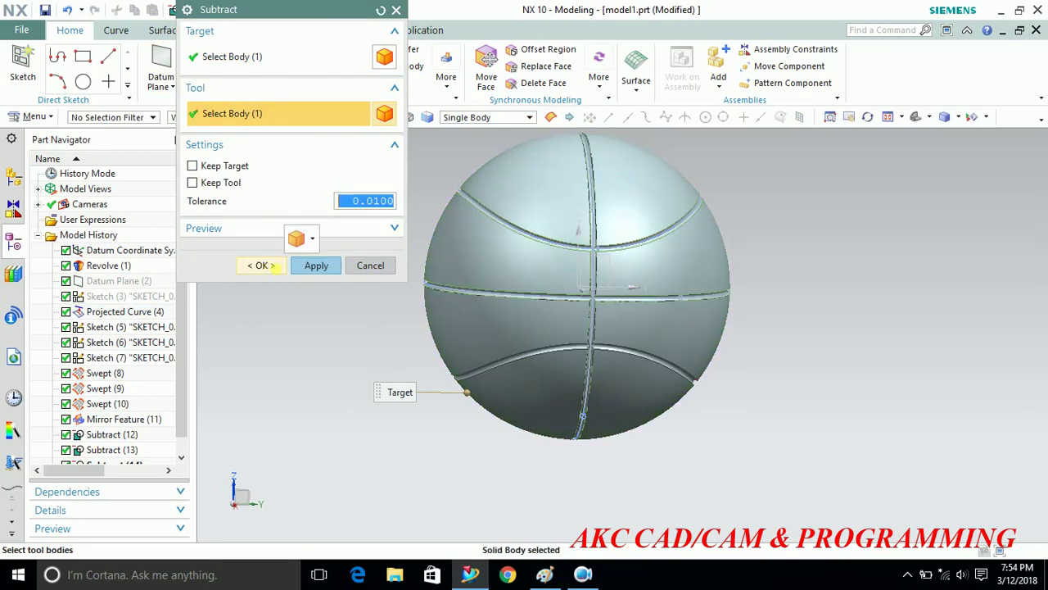
click(268, 266)
scroll(669, 450, down, 2)
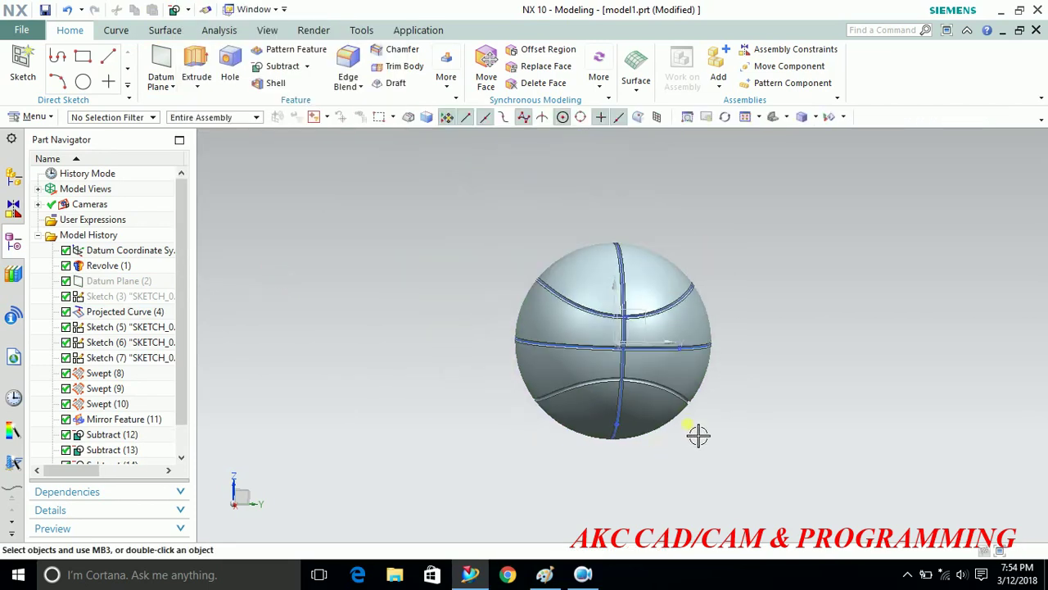
Apply a 0.3 mm Edge Blend to all 36 groove edges, selected together with Ctrl+A.
click(348, 61)
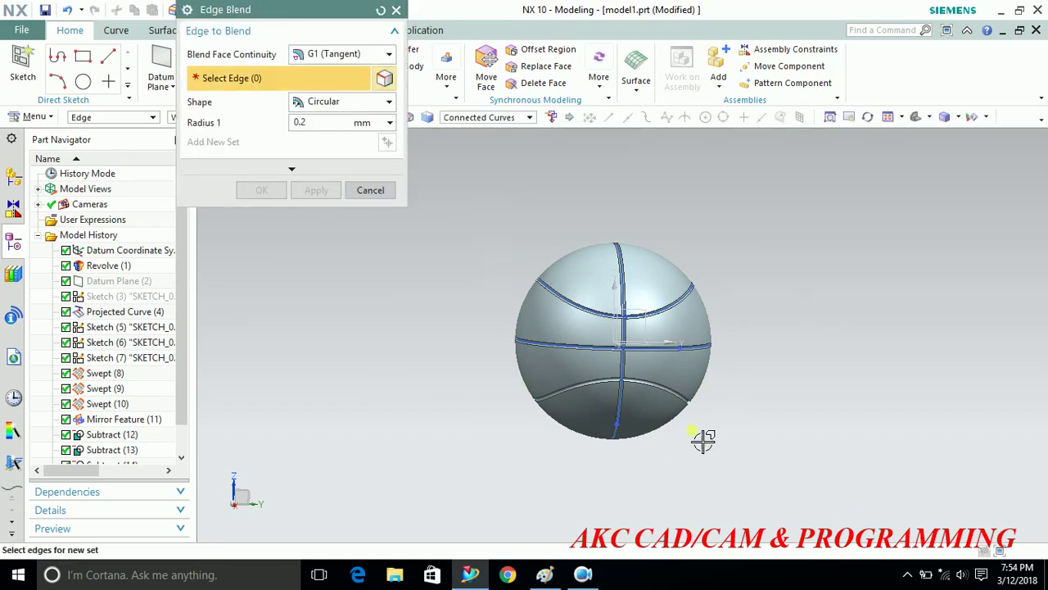
key(ctrl+a)
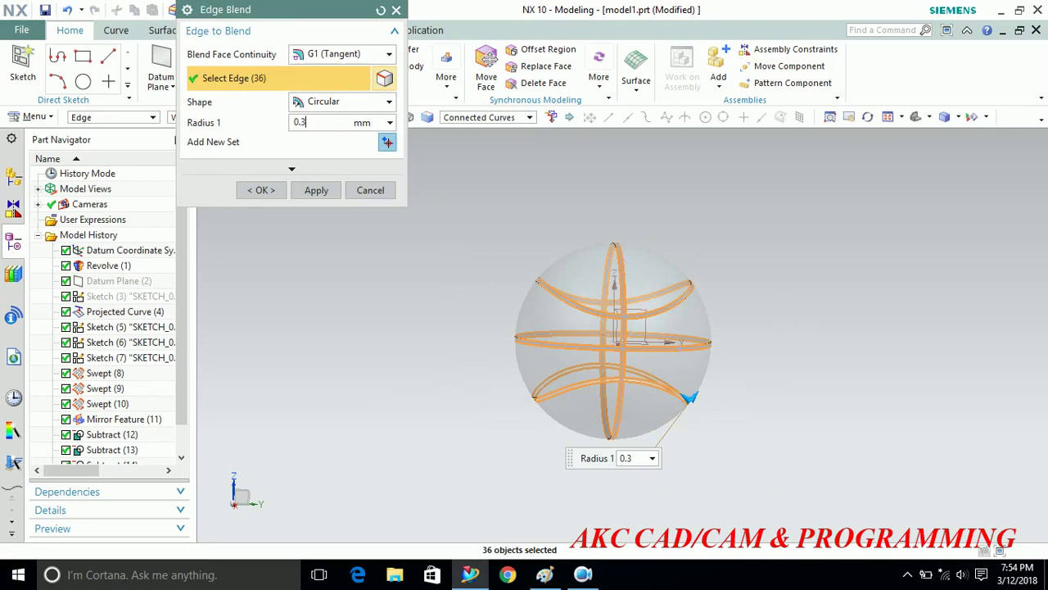
click(319, 191)
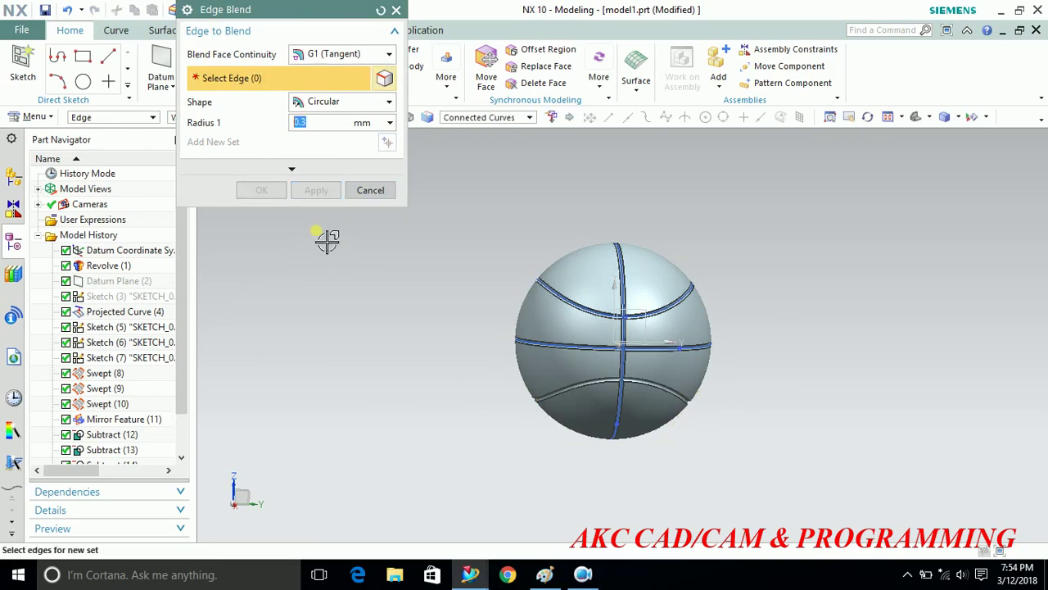
click(371, 190)
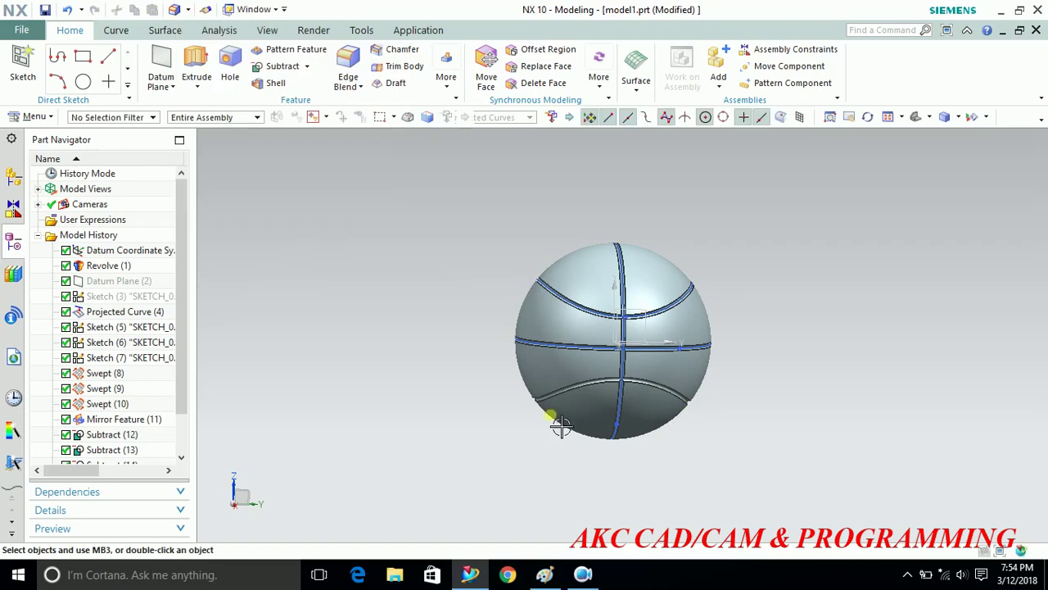
Hide the construction sketches Sketch (5) through Sketch (7).
scroll(695, 311, up, 5)
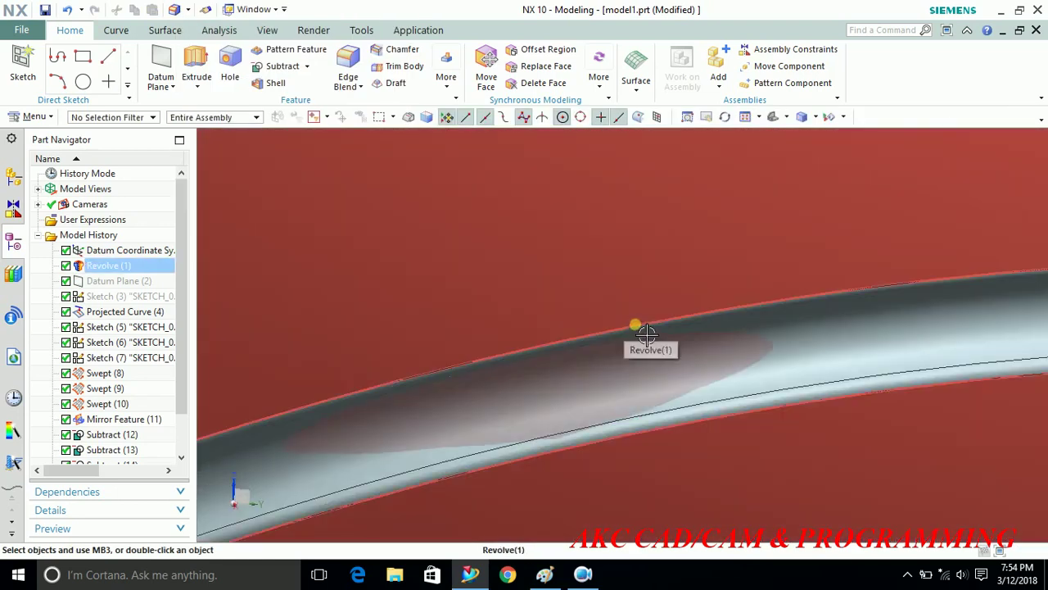
scroll(651, 295, down, 2)
scroll(647, 297, down, 3)
middle_drag(466, 365, 521, 438)
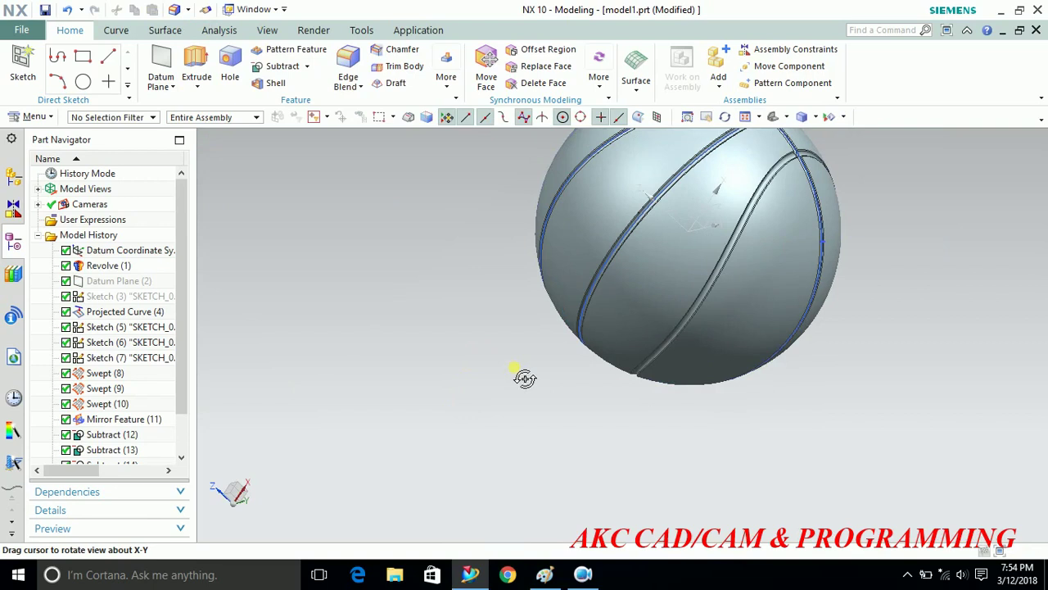
scroll(520, 463, down, 3)
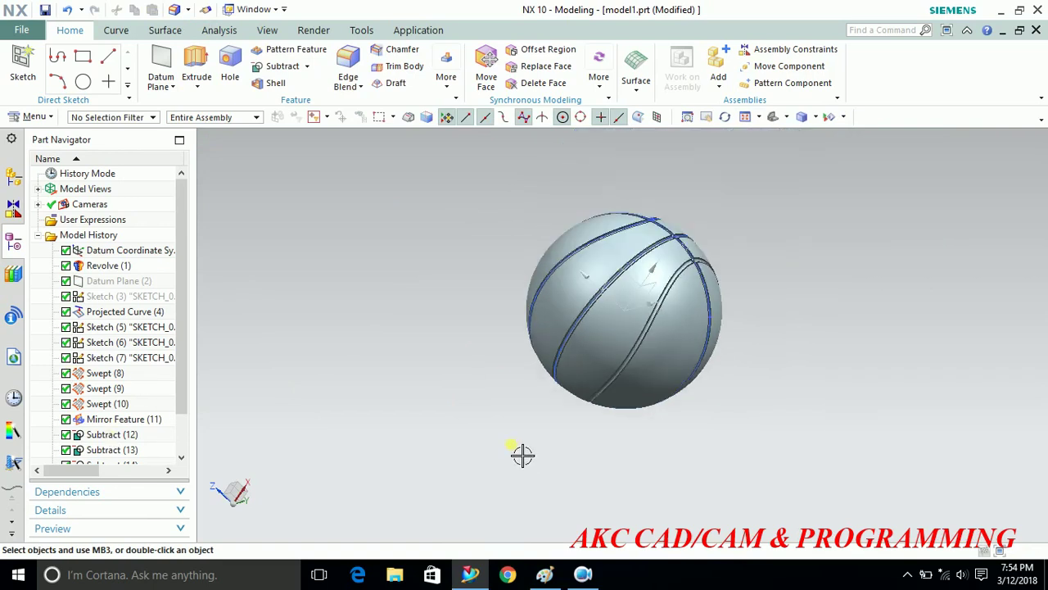
click(152, 327)
shift+click(117, 358)
right_click(106, 340)
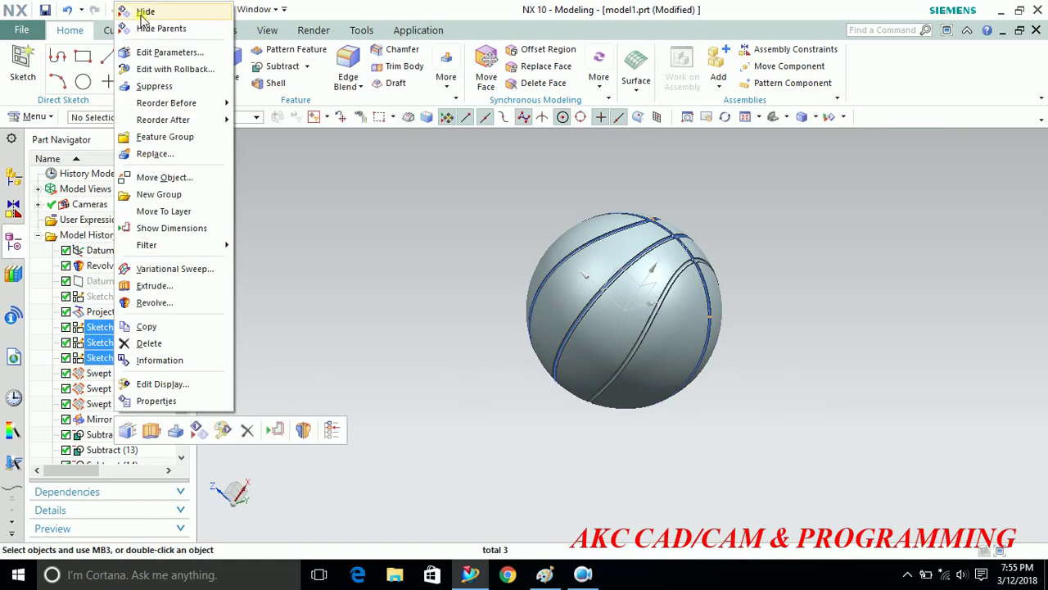
click(145, 11)
Hide Projected Curve (4) and the Datum Coordinate System, then inspect the grooved ball.
scroll(639, 262, up, 3)
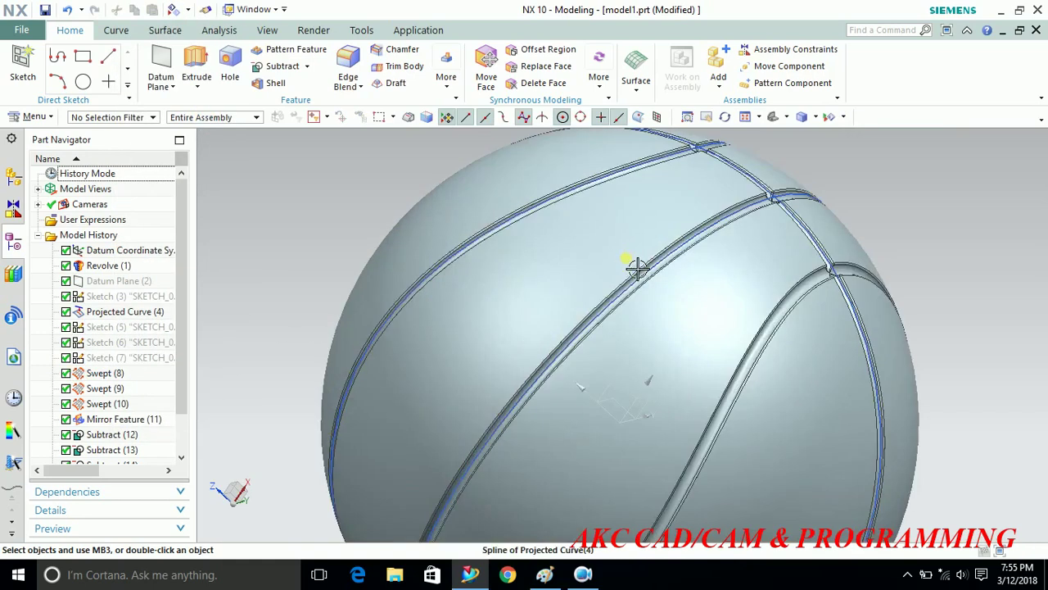
scroll(524, 295, down, 3)
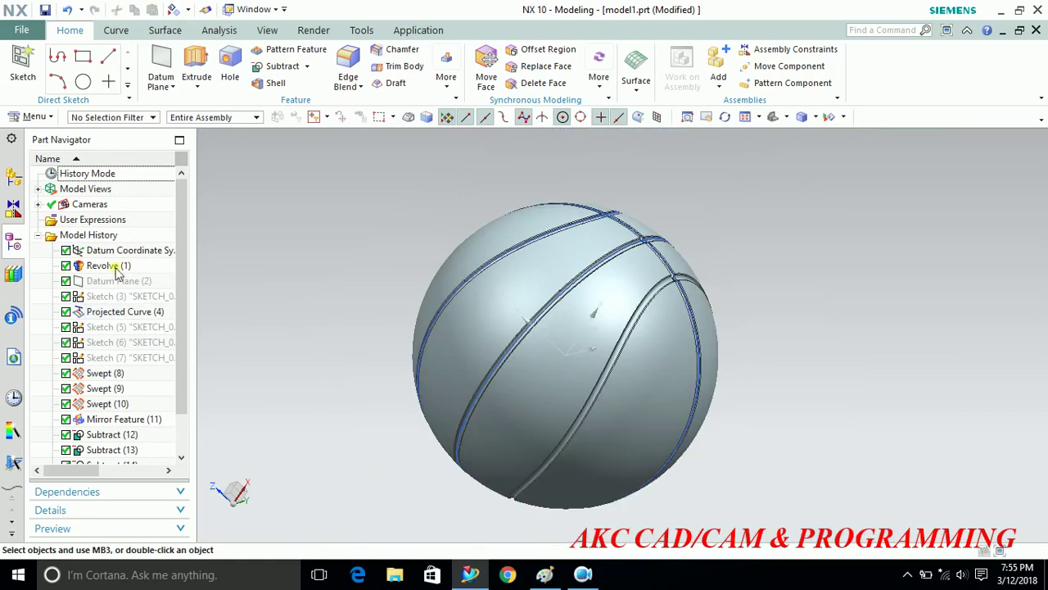
right_click(117, 317)
click(145, 11)
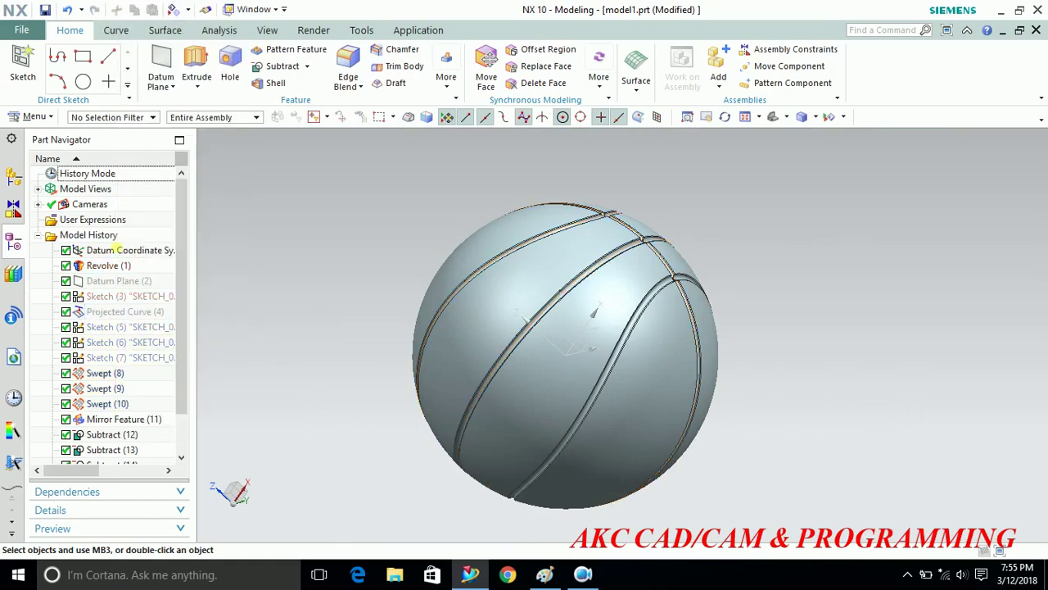
right_click(105, 250)
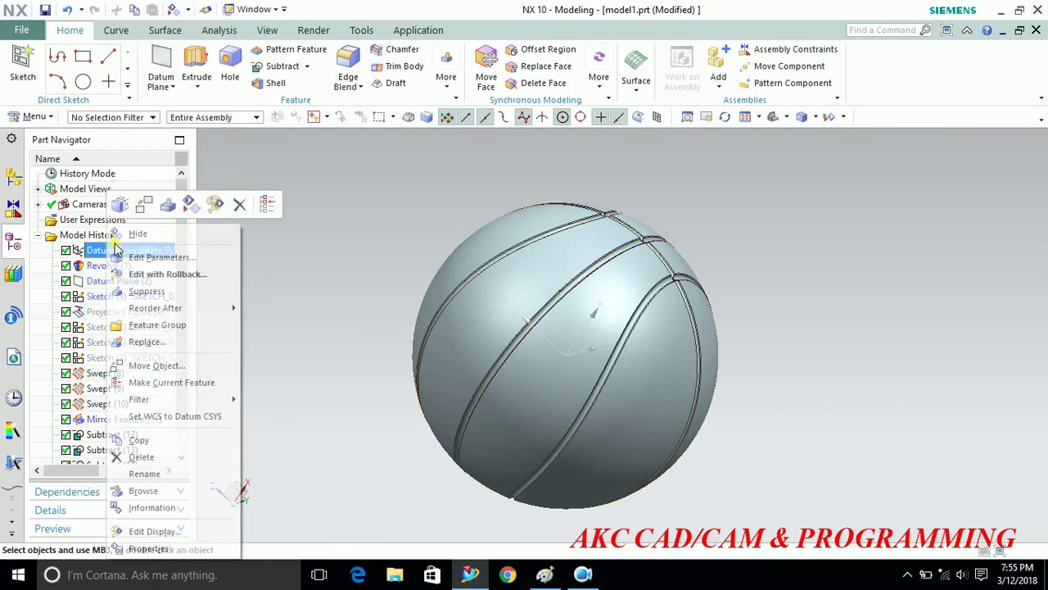
click(143, 237)
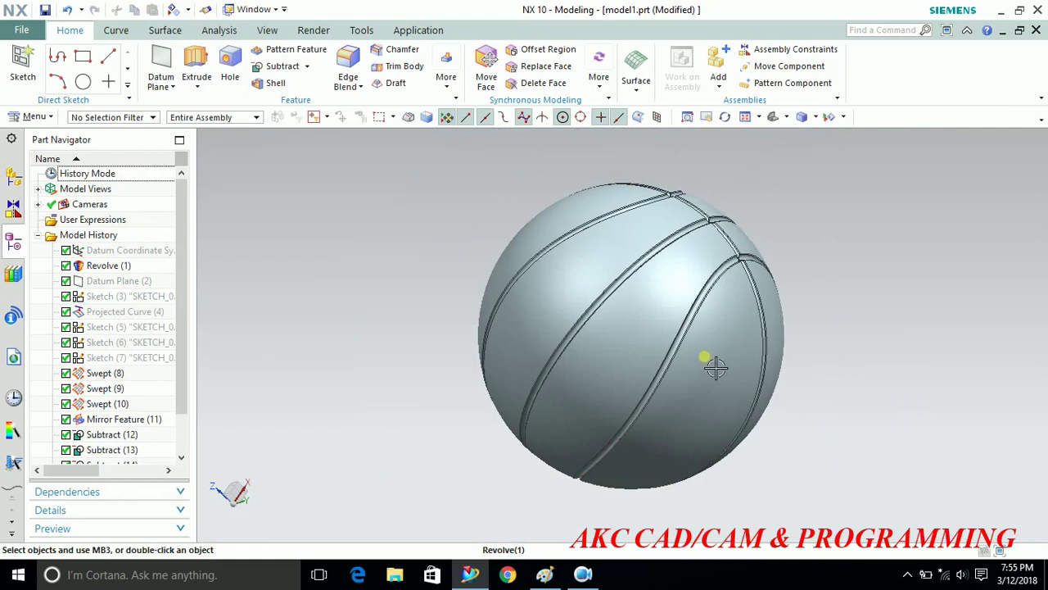
mouse_move(847, 315)
middle_down()
mouse_move(733, 371)
mouse_move(767, 435)
mouse_move(807, 366)
mouse_move(851, 388)
mouse_move(838, 402)
middle_up()
scroll(690, 226, up, 3)
scroll(691, 227, down, 3)
mouse_move(463, 269)
middle_down()
mouse_move(507, 335)
mouse_move(470, 265)
mouse_move(435, 270)
middle_up()
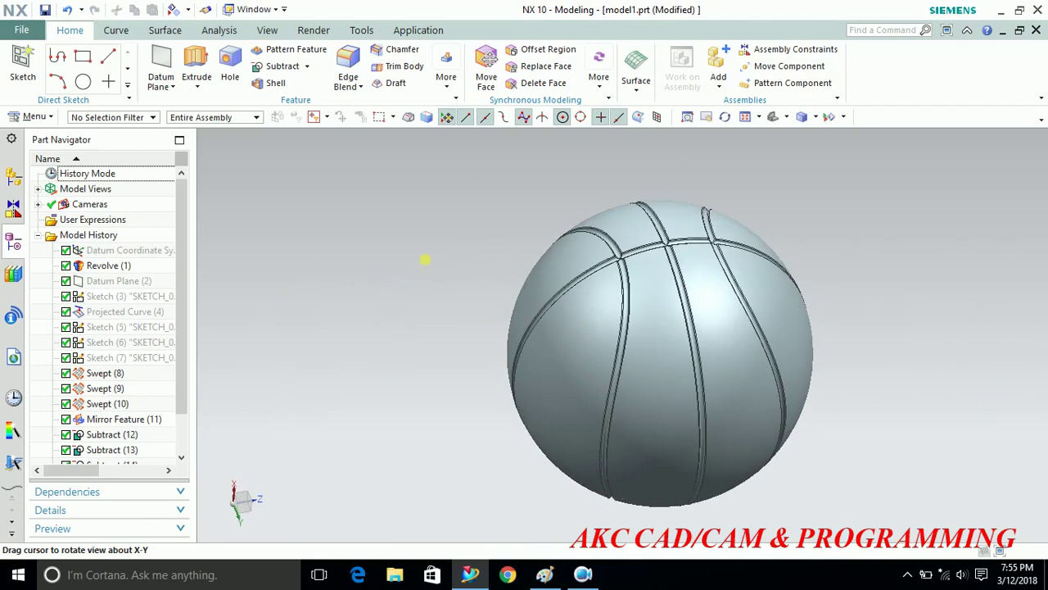
mouse_move(791, 251)
middle_down()
mouse_move(755, 234)
mouse_move(416, 250)
mouse_move(489, 319)
mouse_move(433, 297)
middle_up()
scroll(780, 222, up, 3)
scroll(781, 222, down, 3)
scroll(781, 221, up, 3)
scroll(780, 220, down, 3)
scroll(781, 220, up, 3)
scroll(780, 220, down, 2)
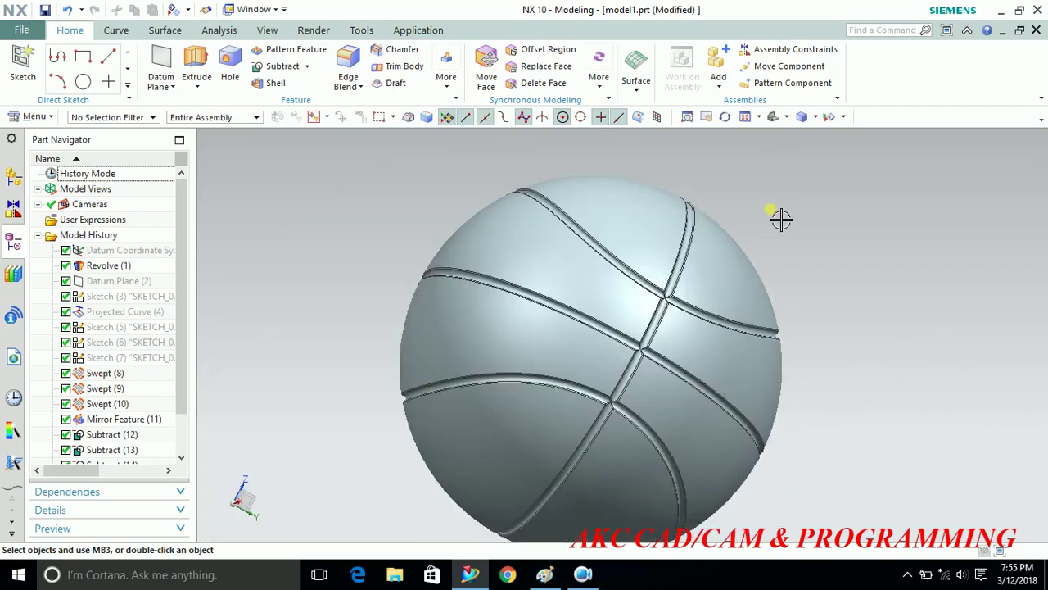
mouse_move(369, 283)
middle_down()
mouse_move(421, 316)
mouse_move(415, 281)
mouse_move(511, 283)
mouse_move(497, 239)
middle_up()
scroll(498, 239, up, 3)
scroll(498, 240, down, 3)
mouse_move(399, 291)
middle_down()
mouse_move(477, 323)
mouse_move(430, 276)
mouse_move(395, 262)
middle_up()
scroll(594, 276, up, 3)
scroll(592, 283, down, 3)
mouse_move(418, 336)
middle_down()
mouse_move(507, 374)
mouse_move(559, 334)
mouse_move(566, 300)
mouse_move(519, 342)
mouse_move(421, 317)
mouse_move(431, 264)
mouse_move(421, 253)
middle_up()
scroll(468, 351, up, 3)
scroll(466, 349, down, 3)
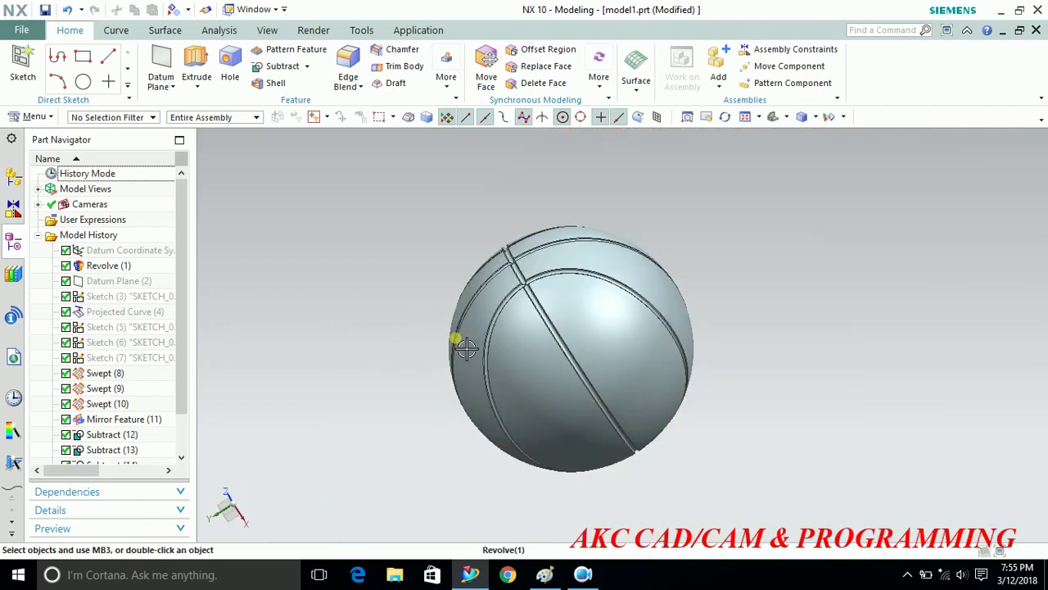
scroll(562, 273, up, 3)
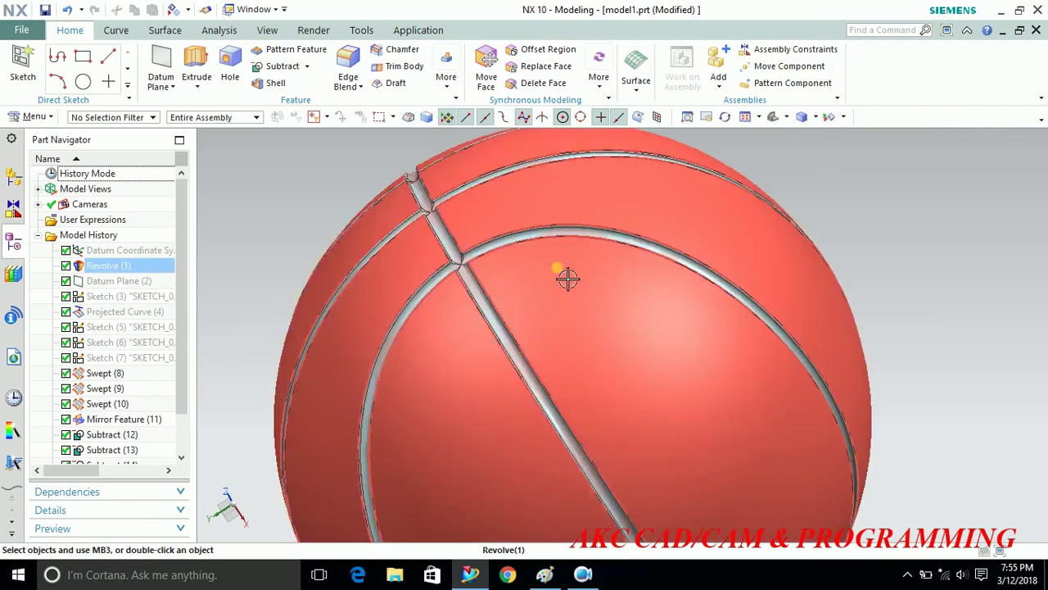
scroll(562, 273, down, 3)
mouse_move(376, 260)
middle_down()
mouse_move(409, 277)
mouse_move(394, 263)
middle_up()
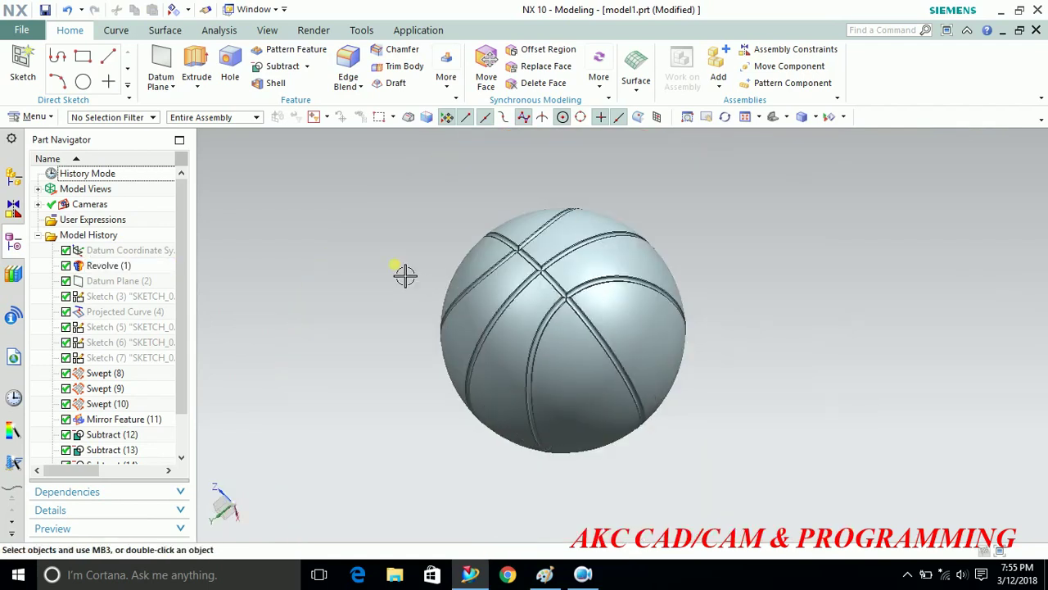